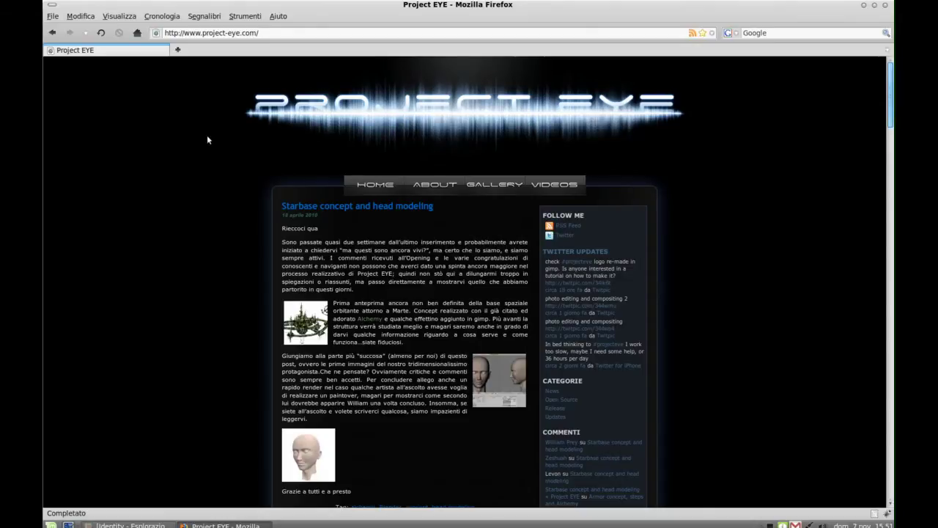
Step: Examine the header logo and posts on the Project EYE home page, and close the browser
scroll(220, 201, "down", 6)
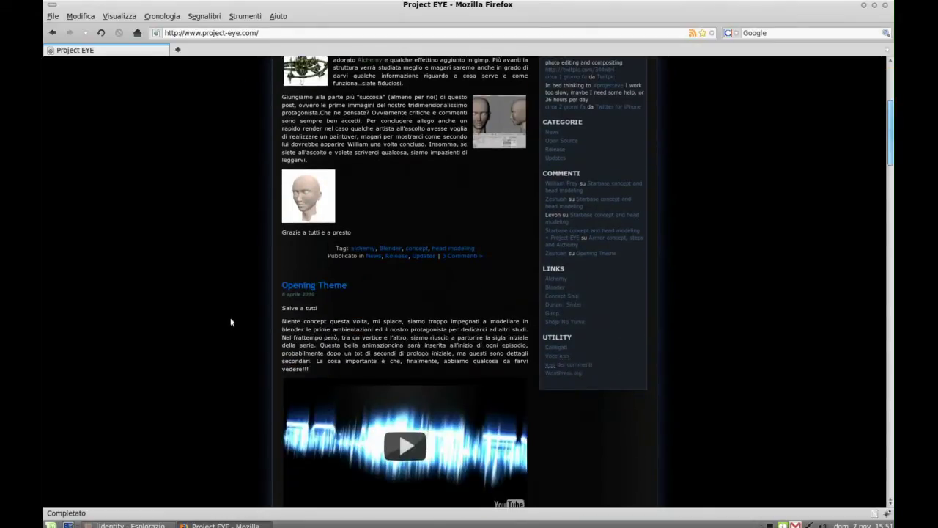
scroll(175, 386, "down", 7)
scroll(229, 408, "up", 13)
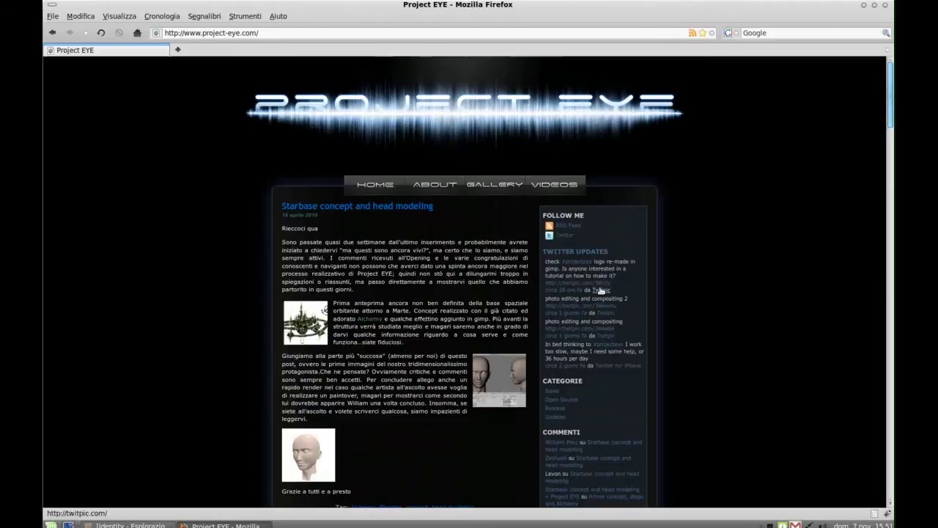
scroll(275, 349, "down", 4)
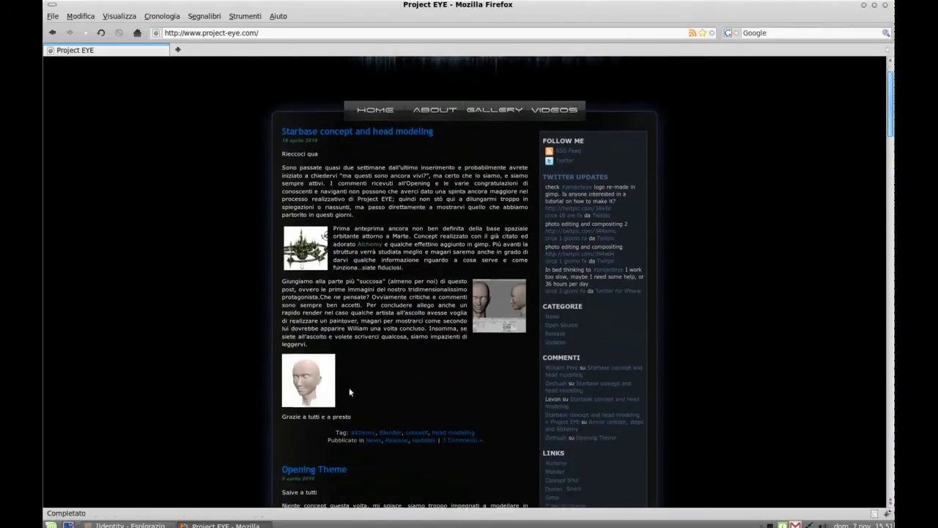
scroll(203, 355, "up", 4)
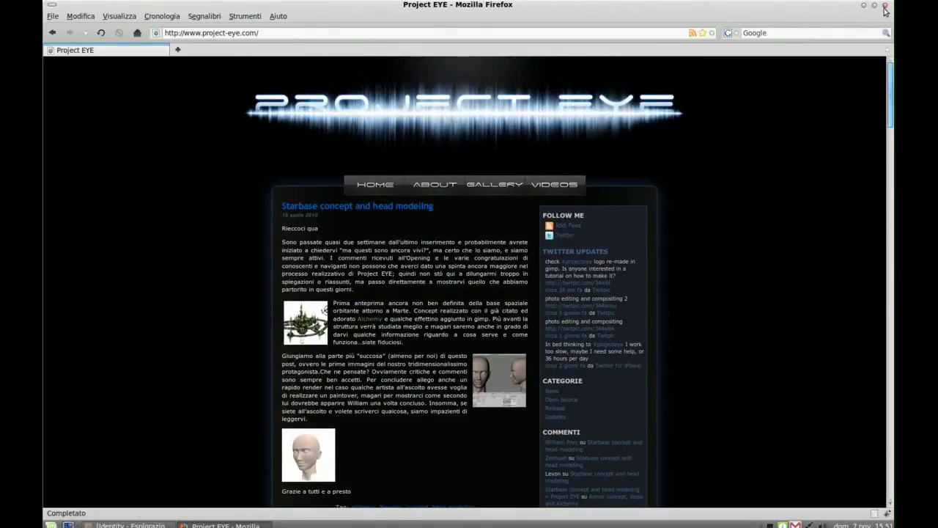
key("ctrl+q")
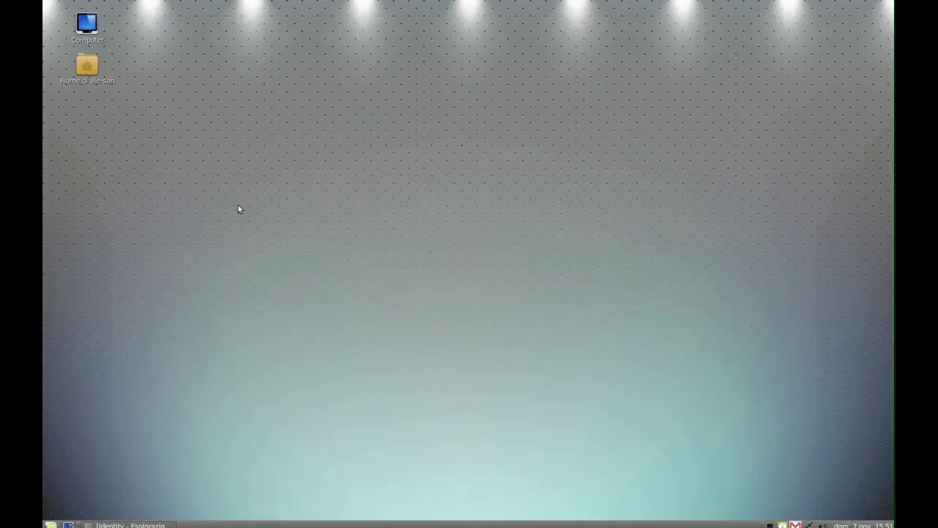
Step: Open logoNEW.jpg from the Identity folder, examine the logo's lettering and glow at 100% zoom, and close the image
left_click(129, 525)
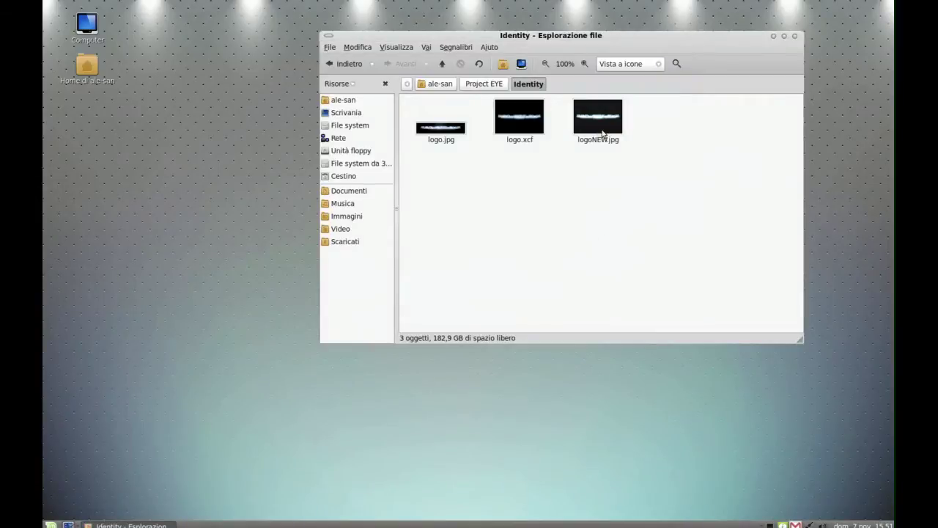
double_click(598, 119)
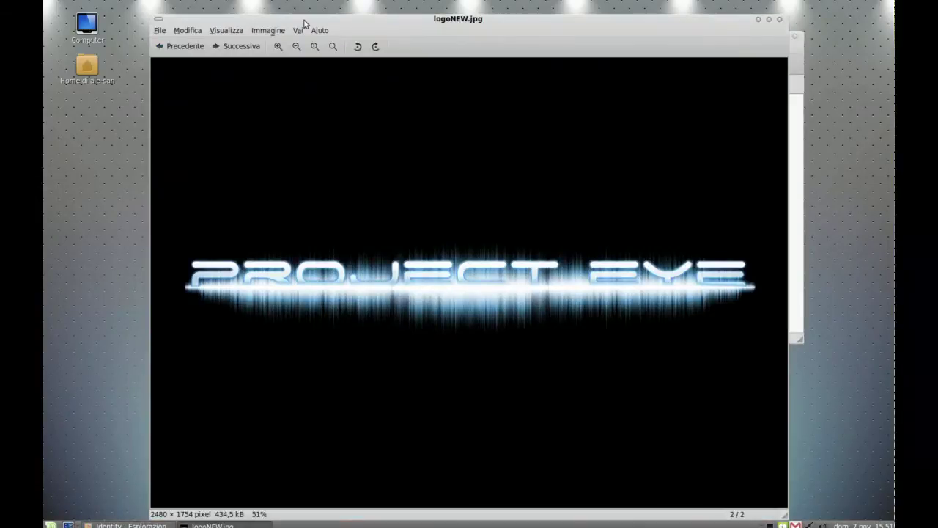
double_click(304, 22)
left_click(208, 33)
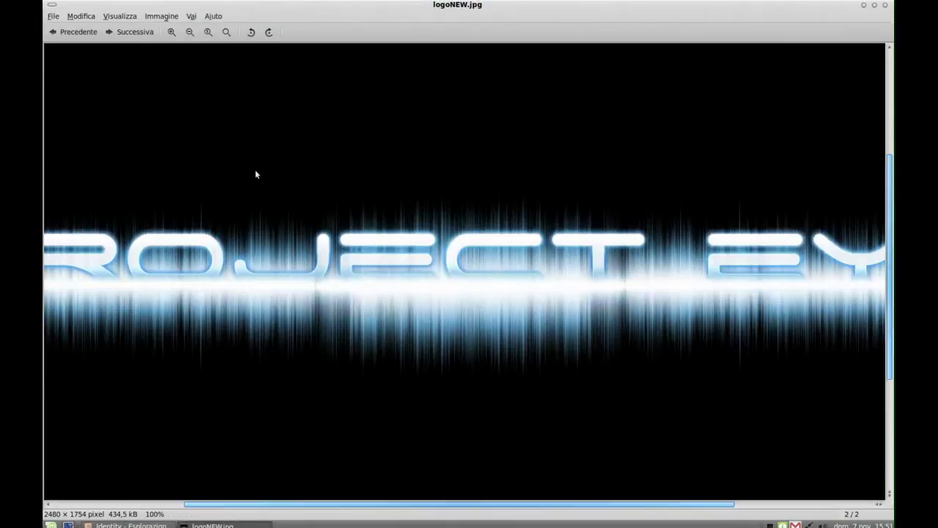
scroll(198, 264, "left", 5)
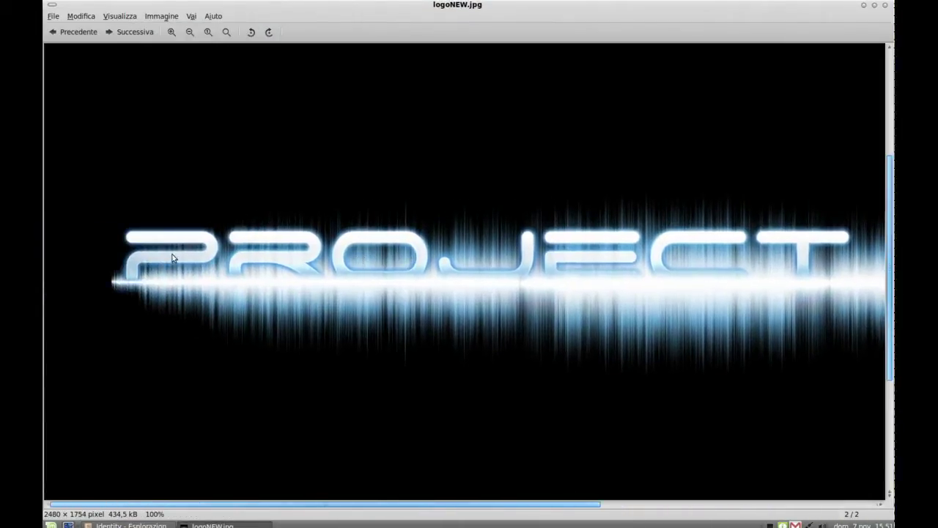
left_click_drag(725, 243, 360, 245)
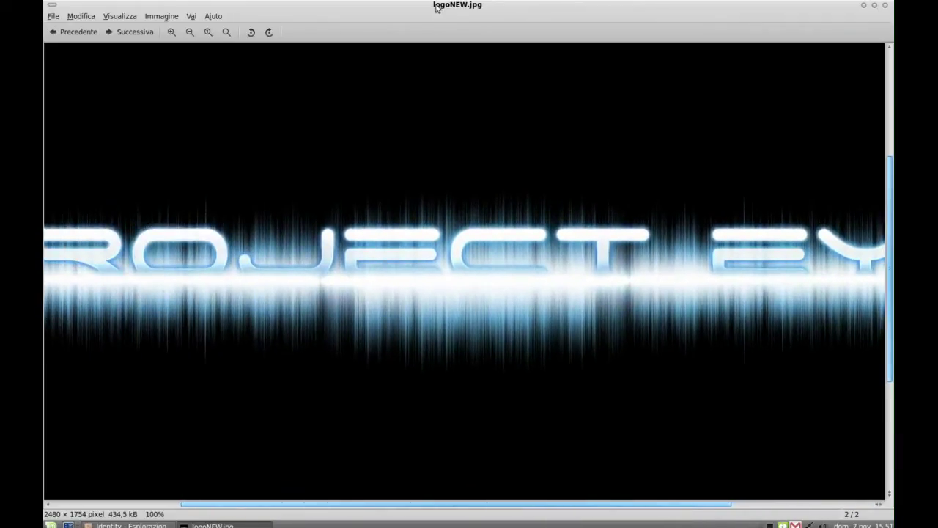
double_click(437, 6)
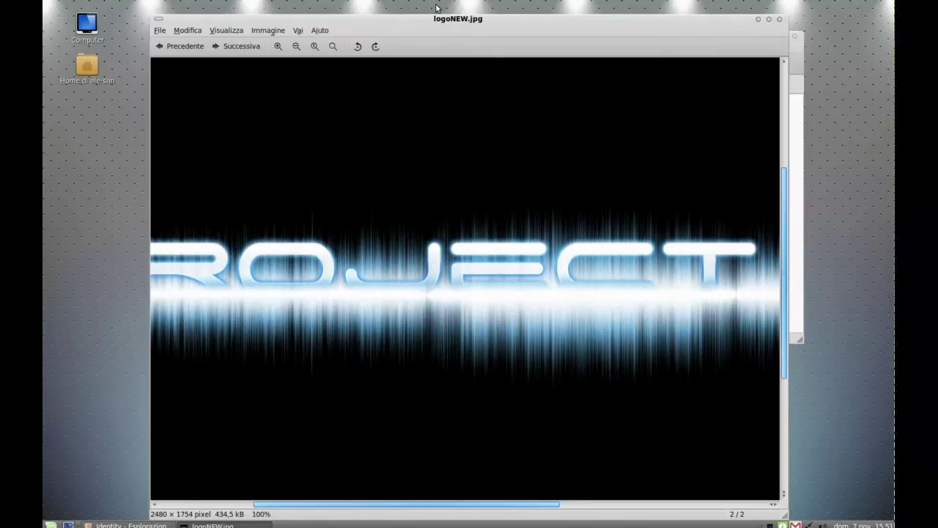
left_click(297, 47)
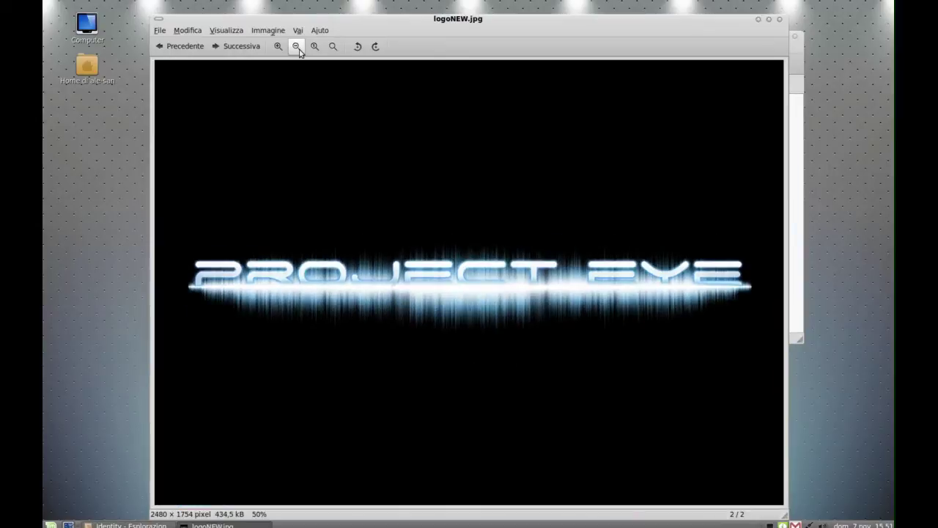
left_click(780, 20)
Step: Launch GIMP
left_click(725, 204)
left_click(50, 524)
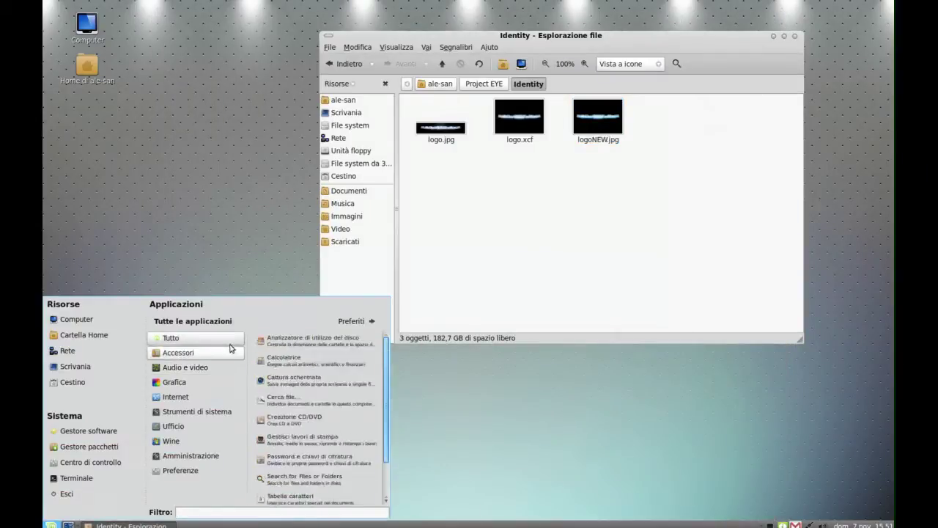
left_click(356, 320)
left_click(199, 377)
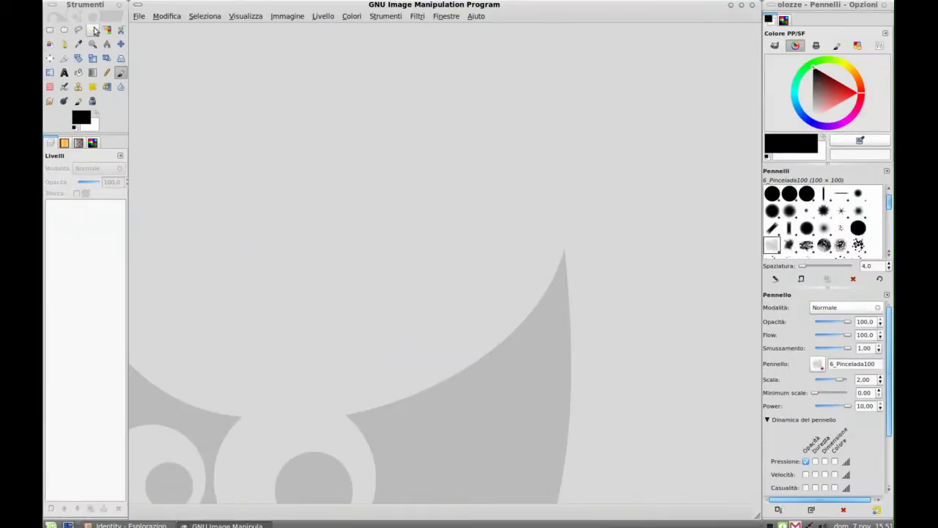
Step: Create a new image from the 640x480 template
left_click(138, 17)
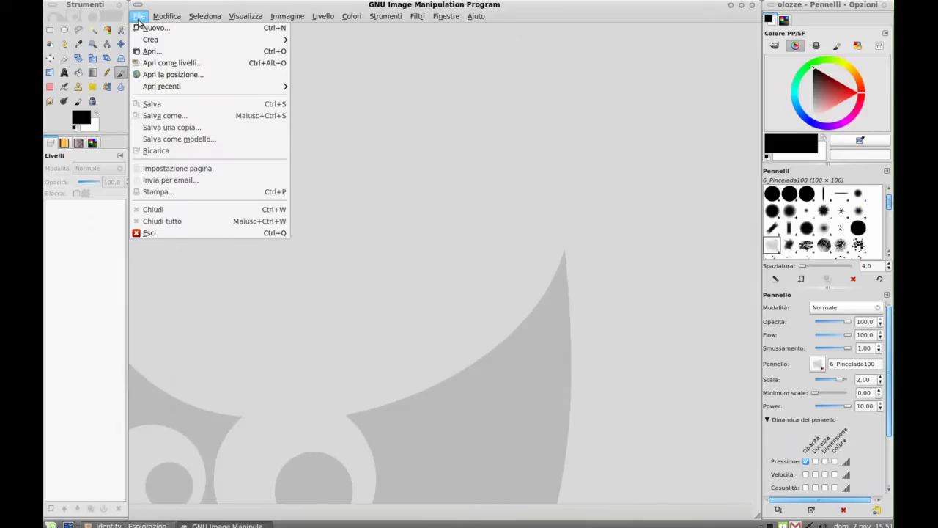
left_click(151, 28)
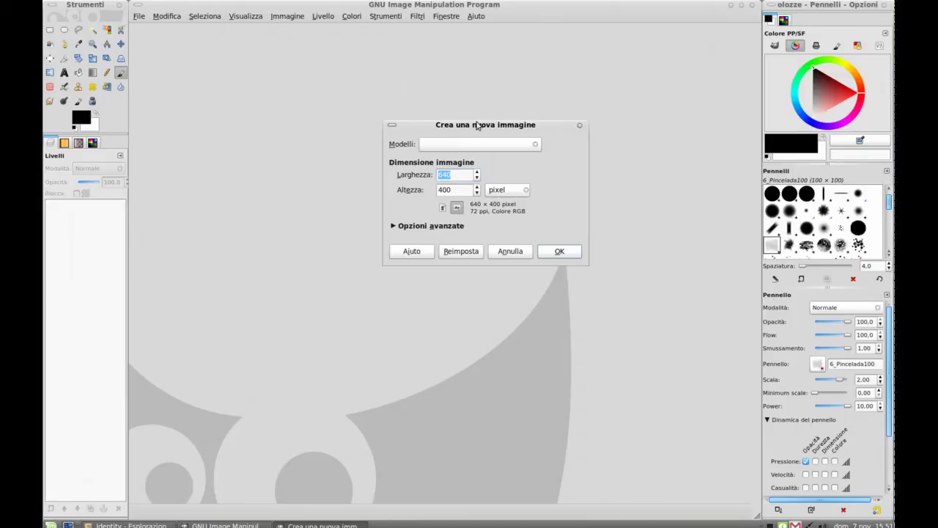
left_click(478, 144)
left_click(444, 147)
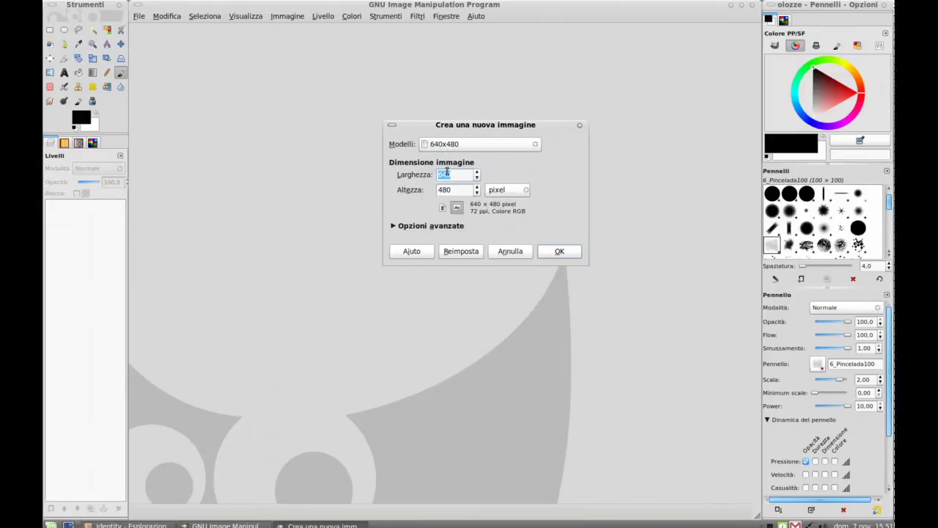
left_click(561, 256)
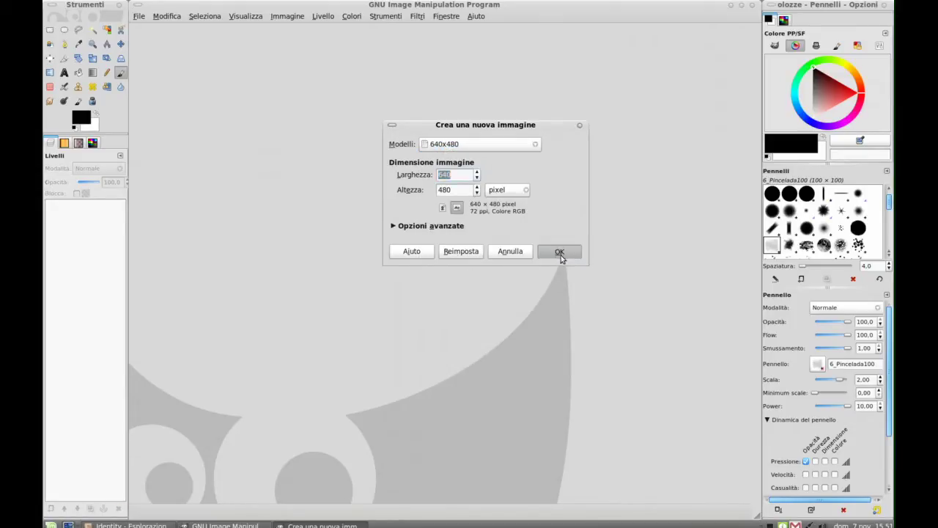
Step: Fill the background layer with black using the Bucket Fill tool
left_click(78, 72)
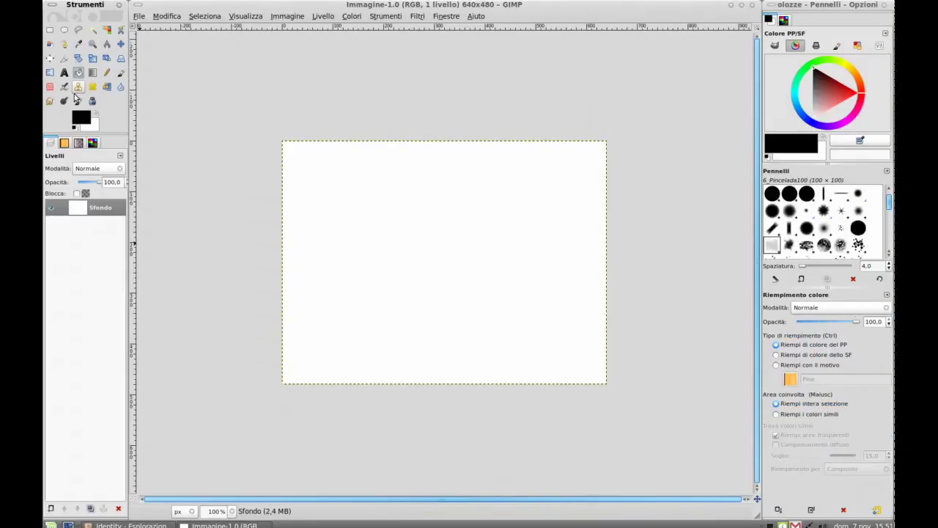
left_click(79, 119)
left_click(445, 260)
left_click(449, 269)
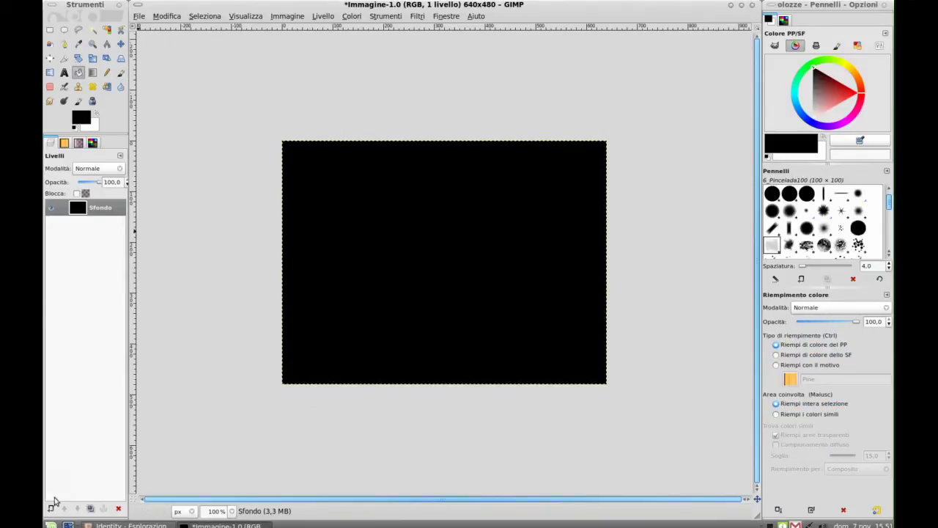
Step: Add the text "project eye" in white near the middle of the canvas
left_click(63, 73)
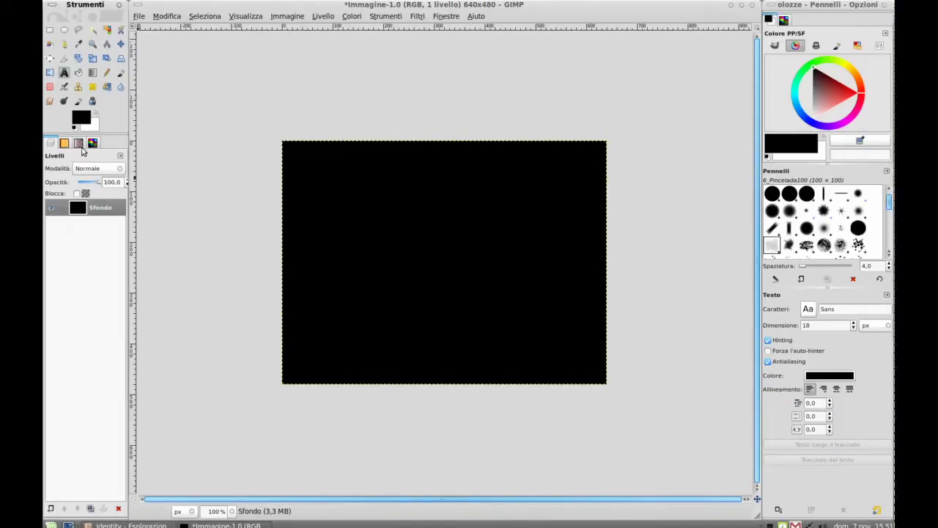
left_click(98, 116)
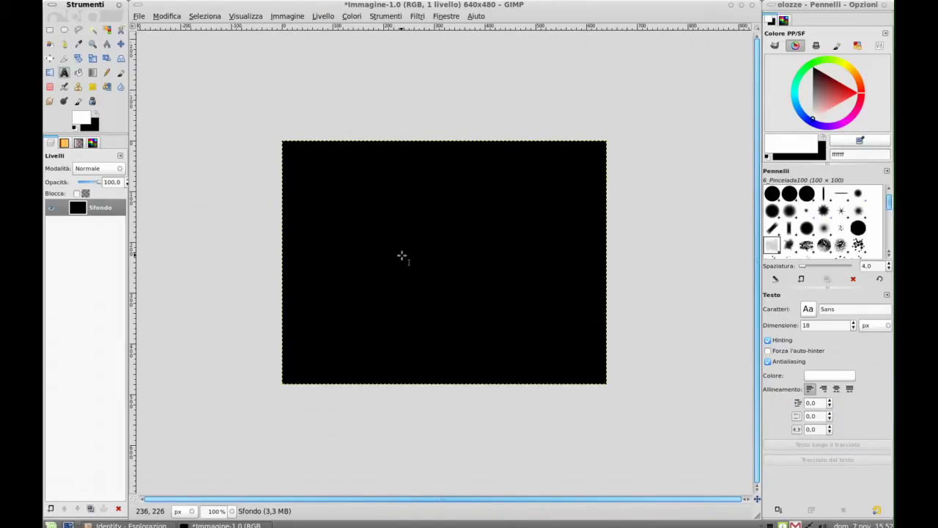
left_click(369, 255)
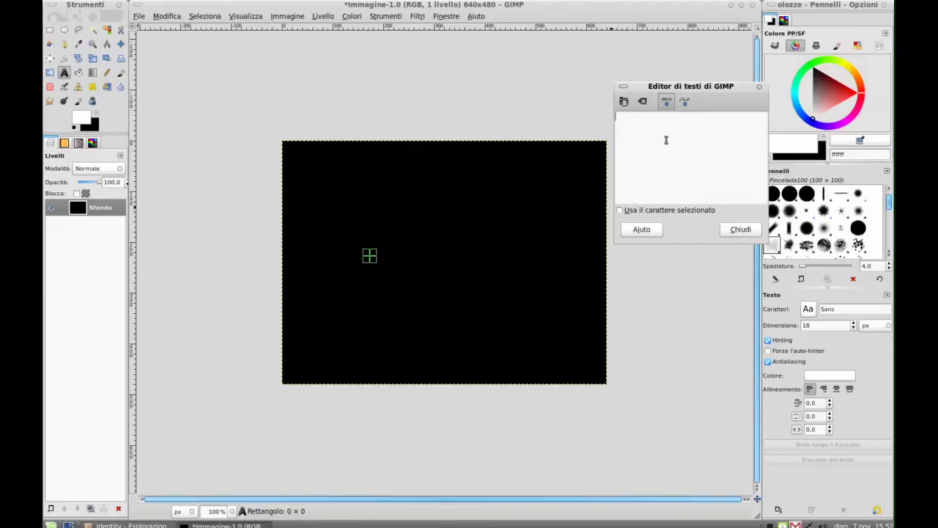
type("p")
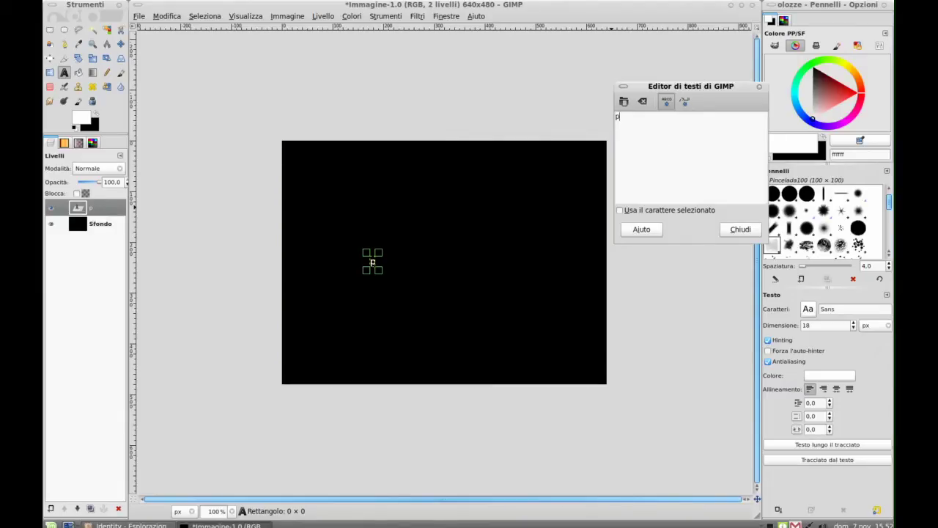
type("roject eye")
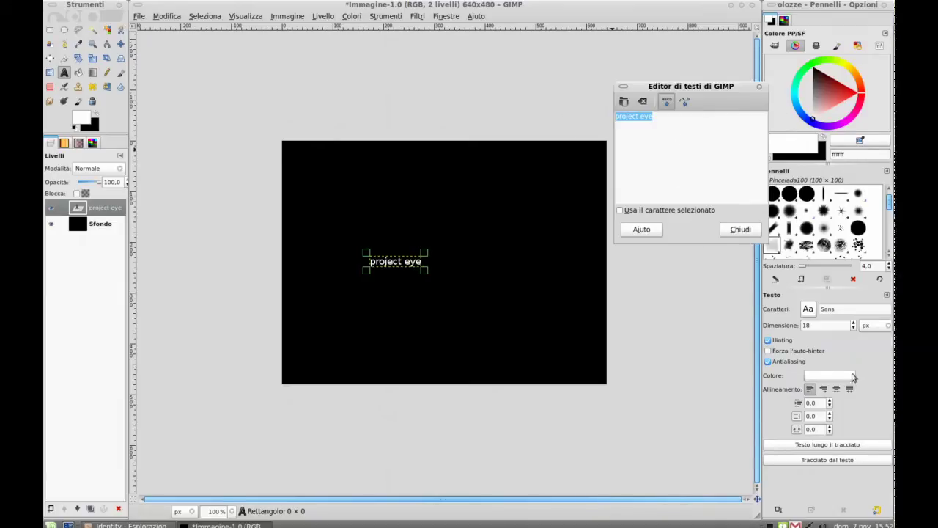
Step: Set the "project eye" text to the Space Age font at a size of 60 px
left_click(808, 309)
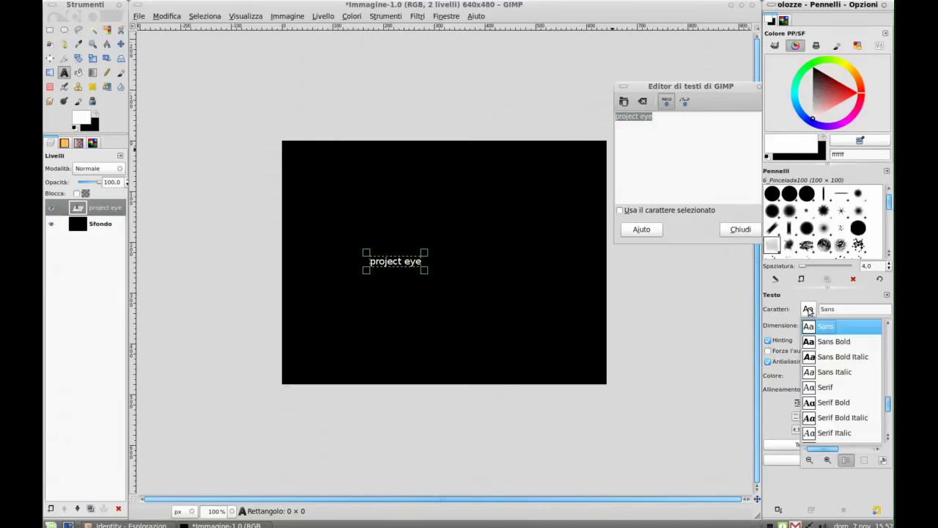
scroll(848, 411, "down", 2)
left_click(845, 410)
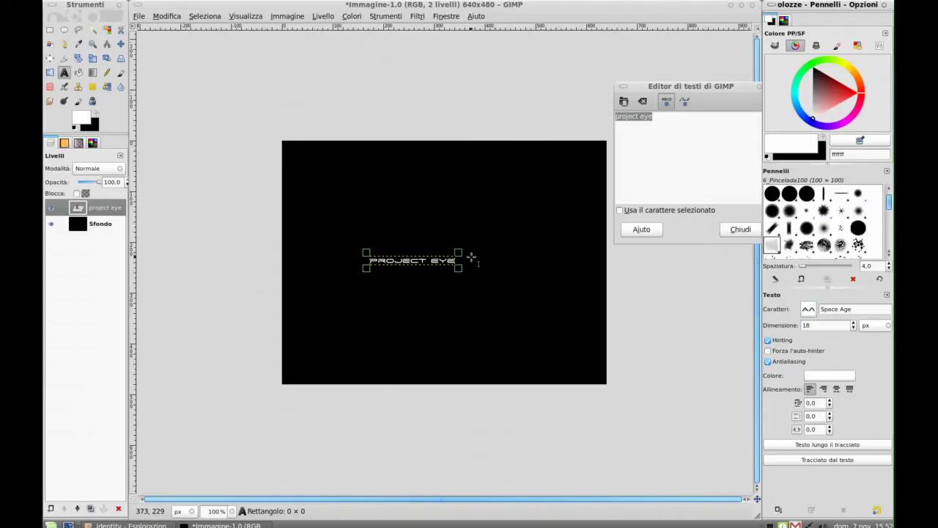
left_click(740, 229)
scroll(854, 326, "up", 20)
scroll(854, 325, "up", 3)
scroll(854, 325, "up", 1)
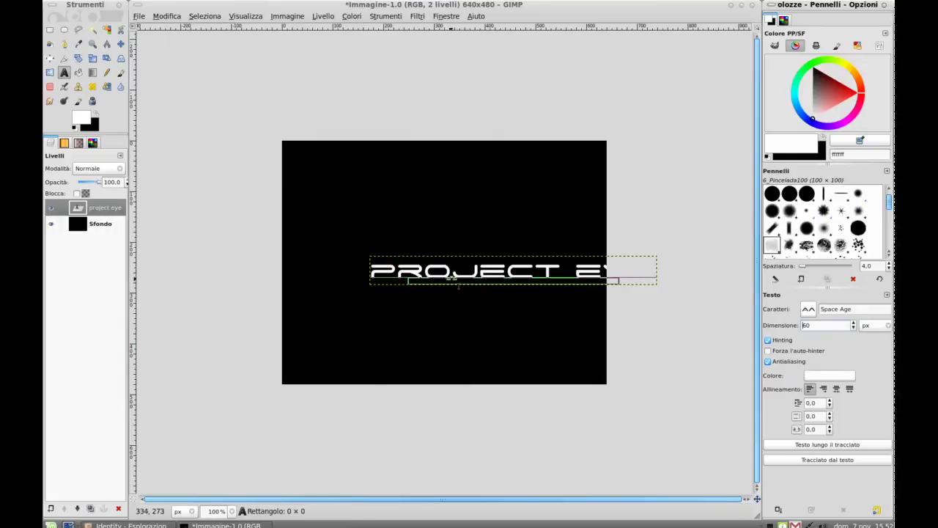
Step: Move the "project eye" text layer to the centre of the black canvas
left_click(407, 257)
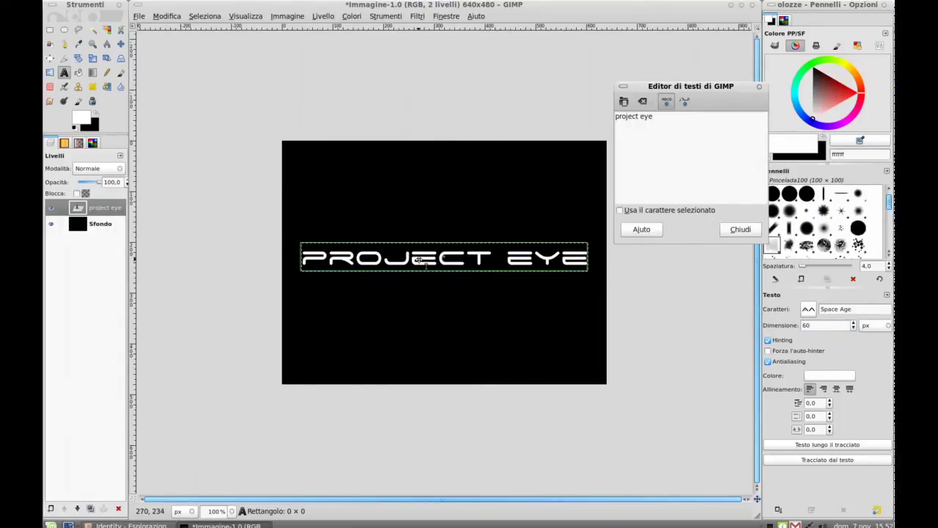
left_click(741, 230)
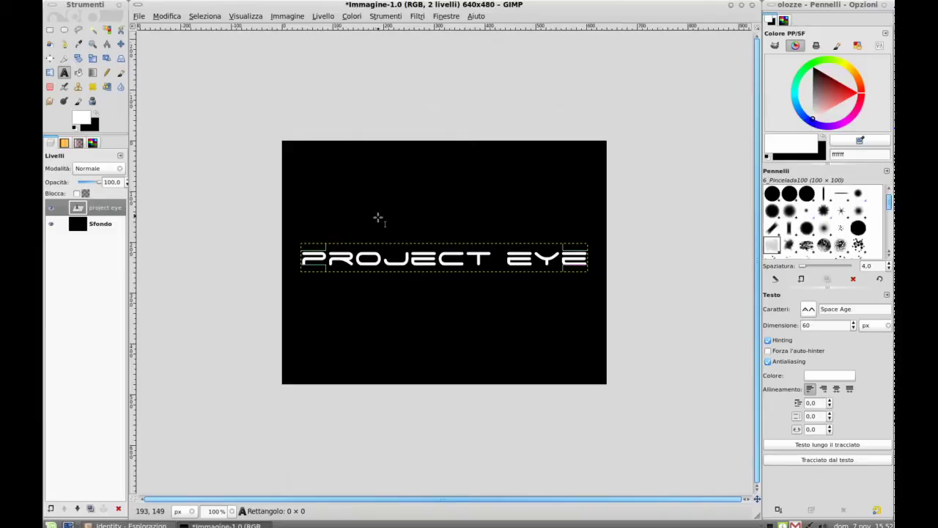
left_click(445, 257)
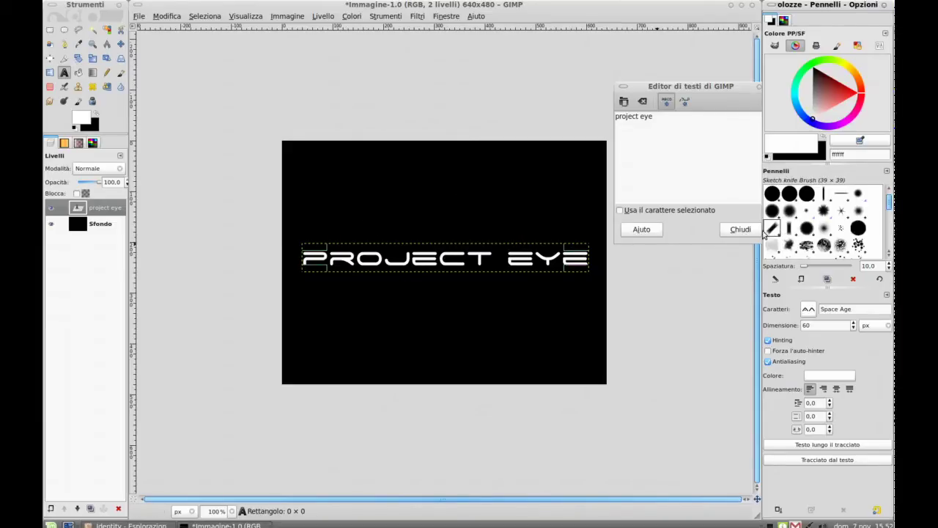
left_click(741, 229)
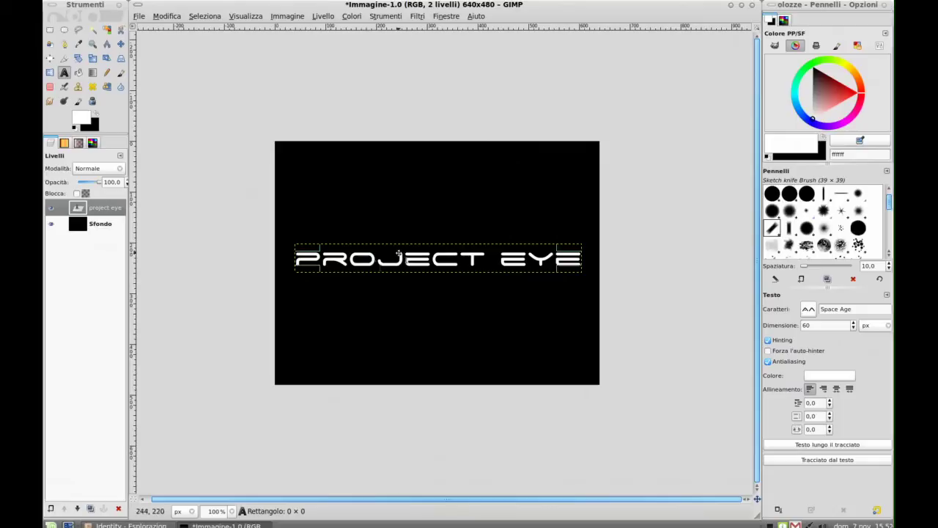
key("m")
left_click_drag(548, 260, 539, 260)
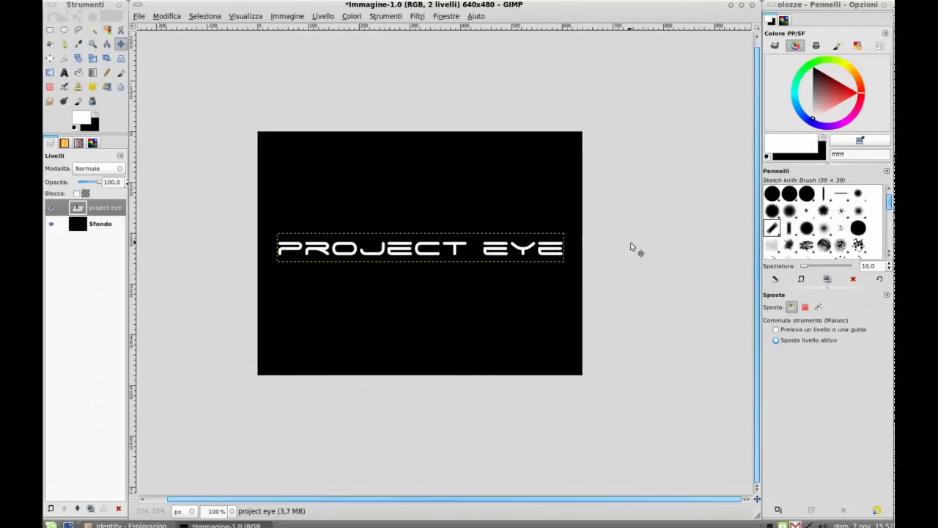
key("plus")
key("plus")
scroll(421, 271, "left", 2)
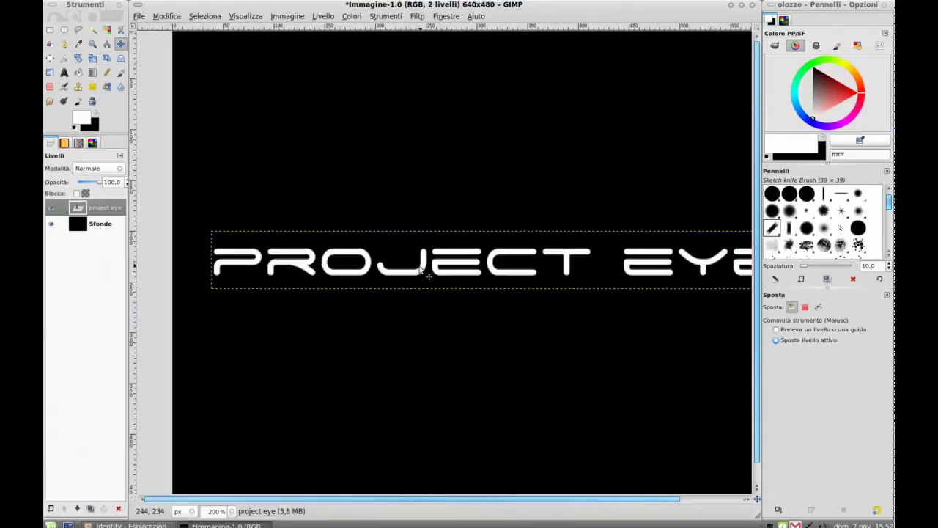
key("minus")
key("minus")
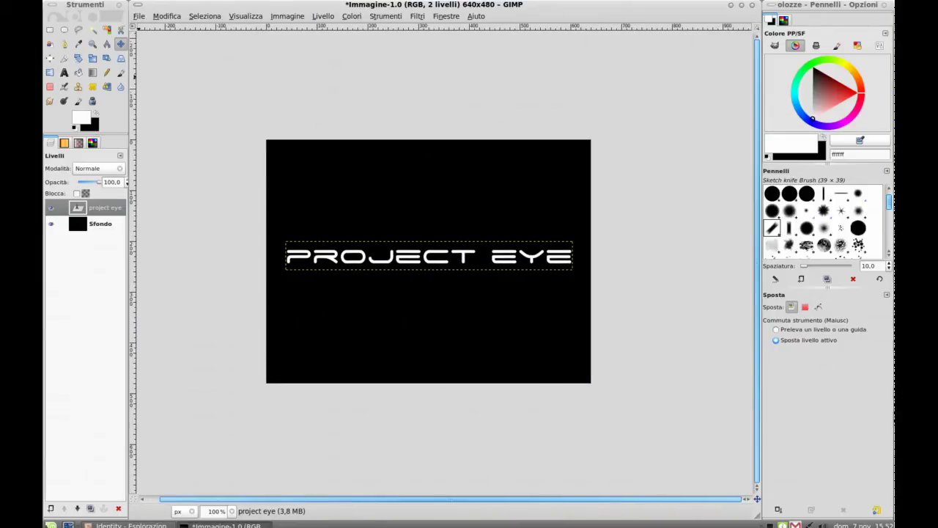
Step: Add a transparent layer named "gardientText" above the "project eye" text layer
left_click(51, 508)
type("gardientText")
left_click(521, 330)
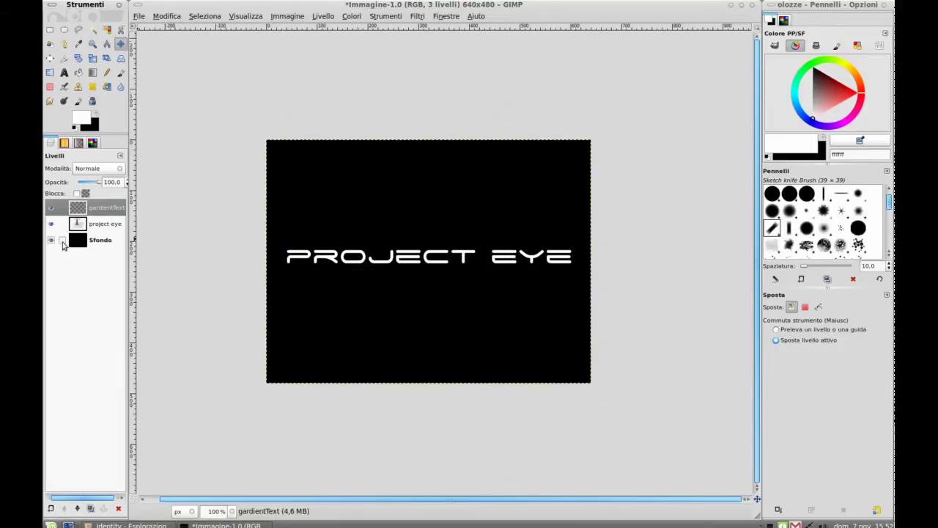
Step: Create a selection from the alpha of the "project eye" text layer and make the "gardientText" layer active
right_click(95, 225)
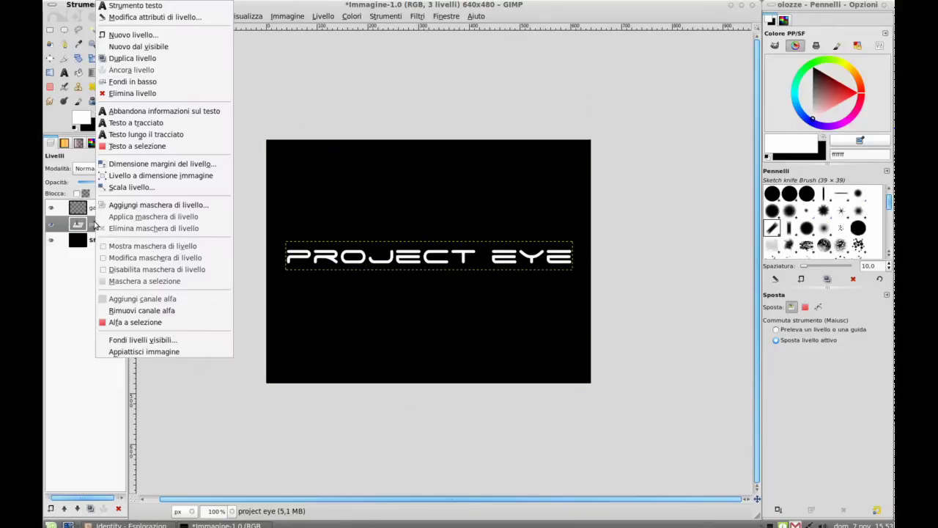
left_click(149, 323)
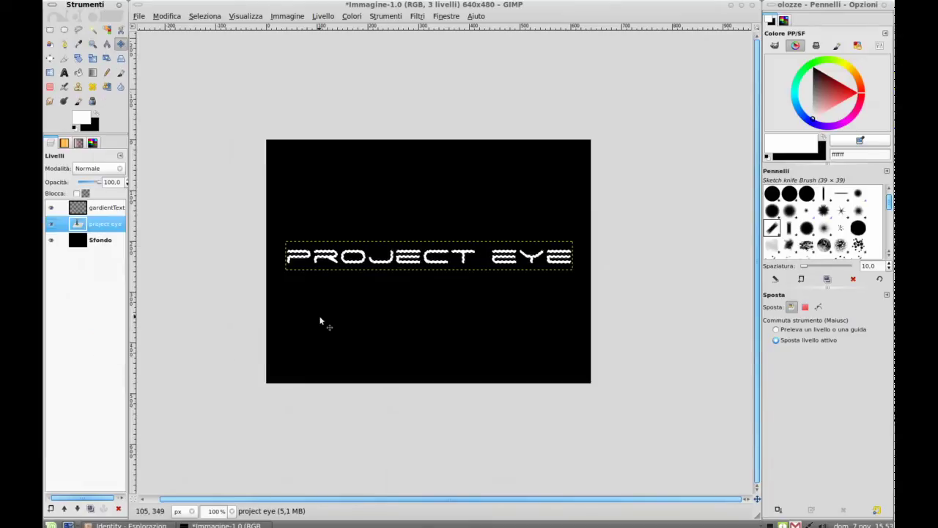
left_click(86, 212)
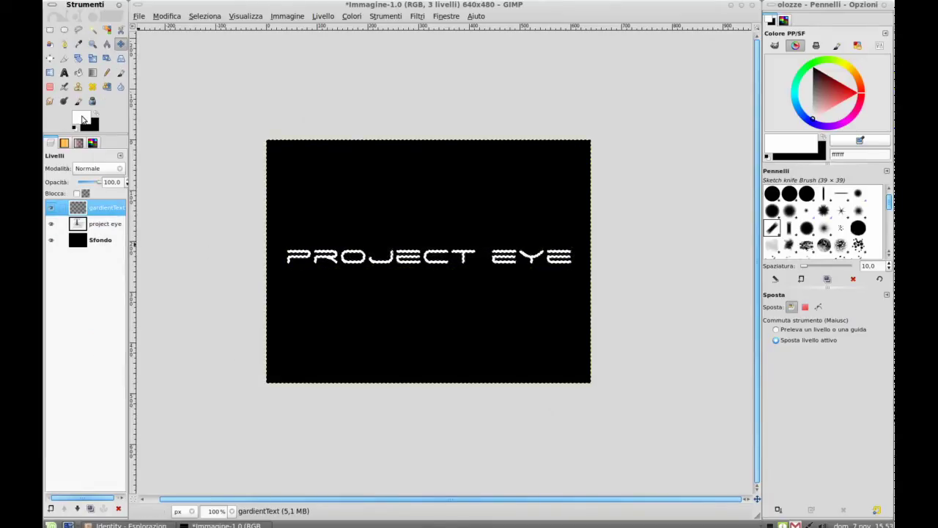
Step: Set the foreground colour to light blue 29b4e6 and the background colour to white
key("d")
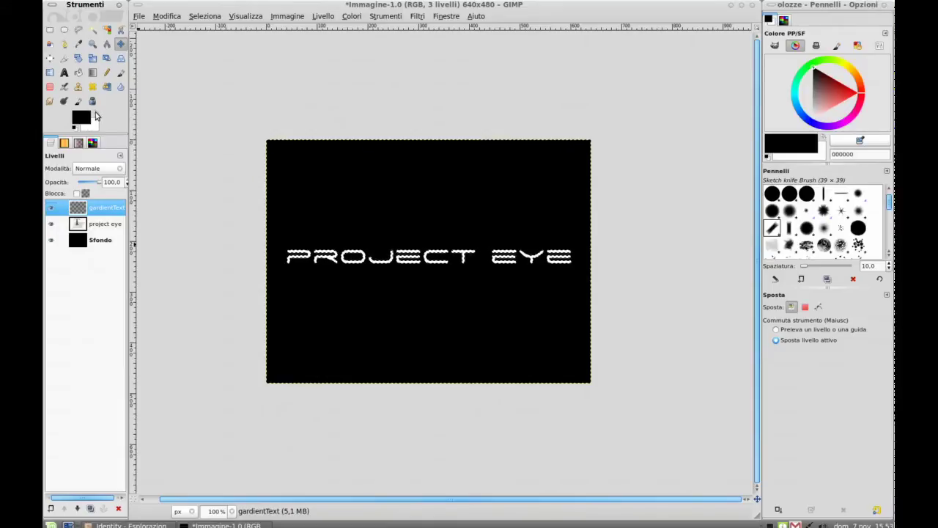
left_click(77, 118)
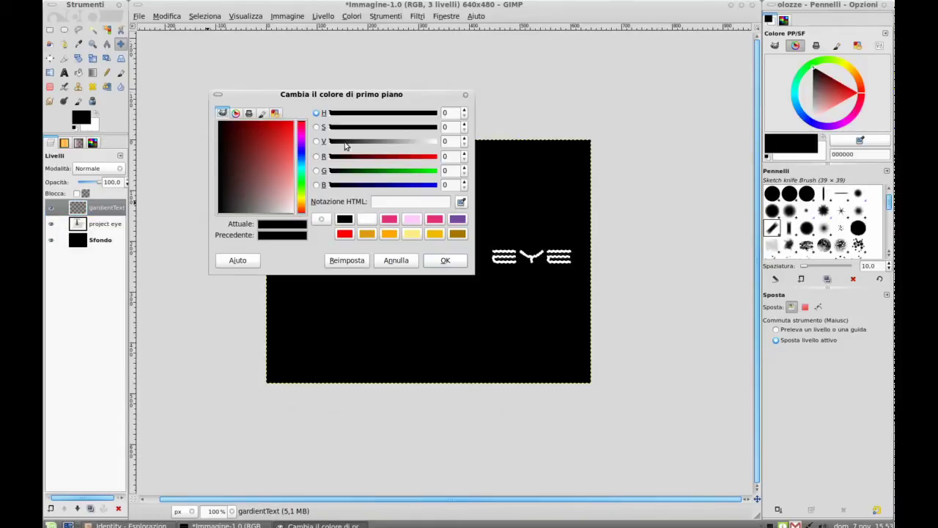
left_click(301, 167)
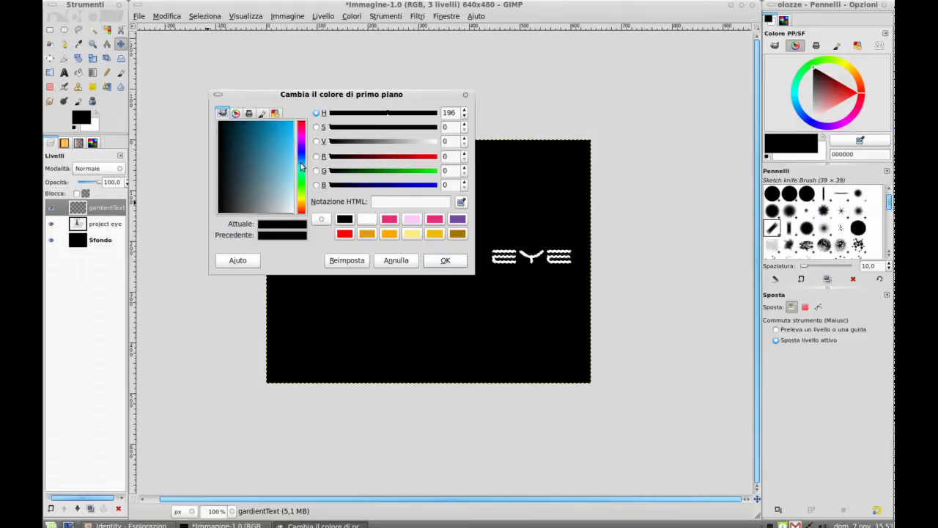
mouse_move(281, 138)
left_mouse_down()
mouse_move(279, 127)
mouse_move(288, 135)
left_mouse_up()
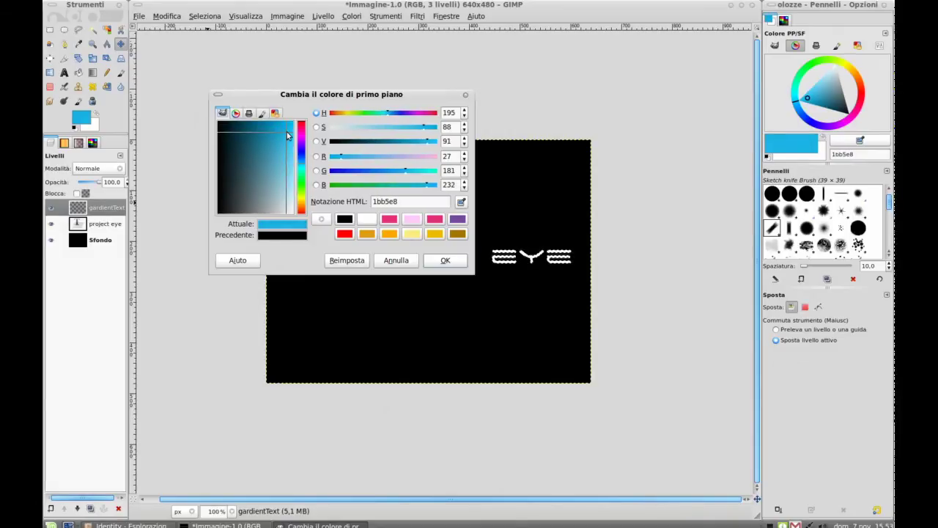
left_click_drag(427, 191, 431, 192)
mouse_move(430, 141)
left_mouse_down()
mouse_move(418, 130)
mouse_move(426, 142)
left_mouse_up()
left_click(445, 260)
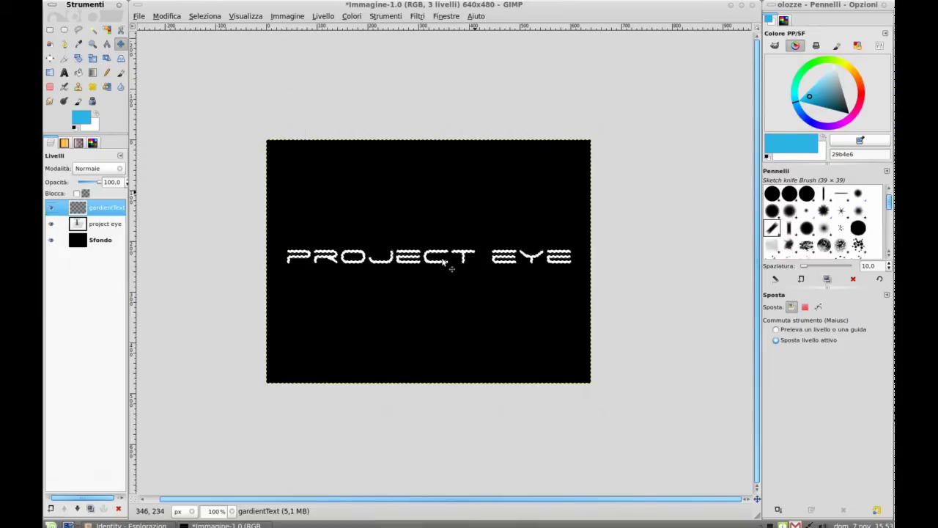
Step: Fill the selected lettering with a linear foreground-to-background (RGB) gradient, blue at the base of the letters to white at their tops
scroll(433, 276, "up", 5)
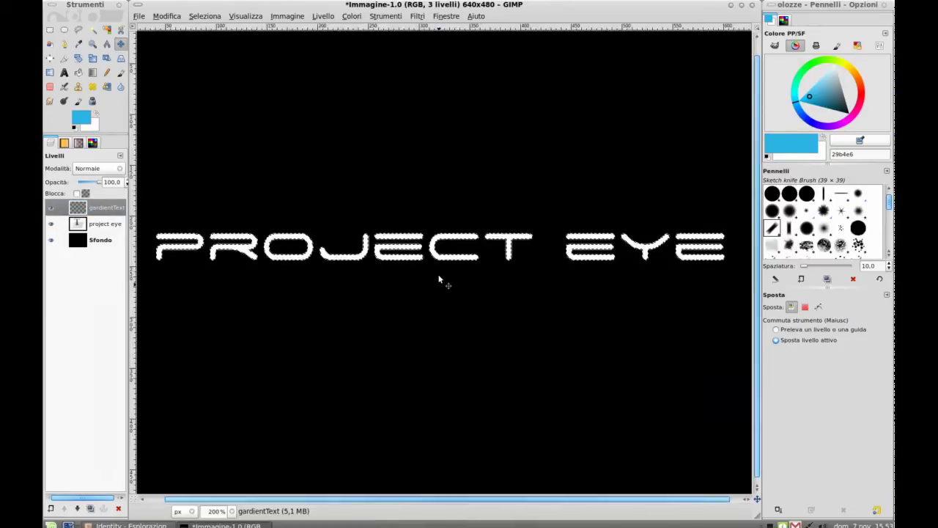
left_click_drag(308, 255, 387, 288)
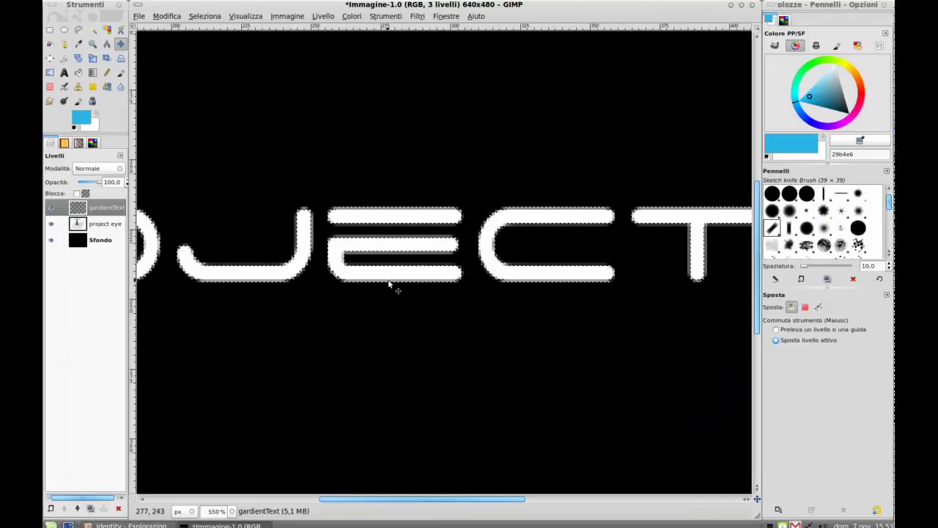
left_click(92, 72)
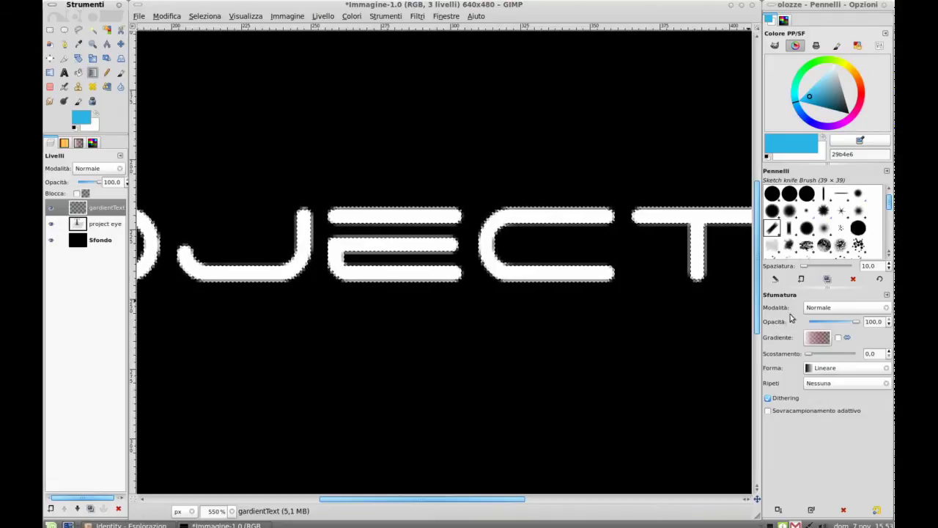
left_click(818, 338)
scroll(784, 389, "up", 8)
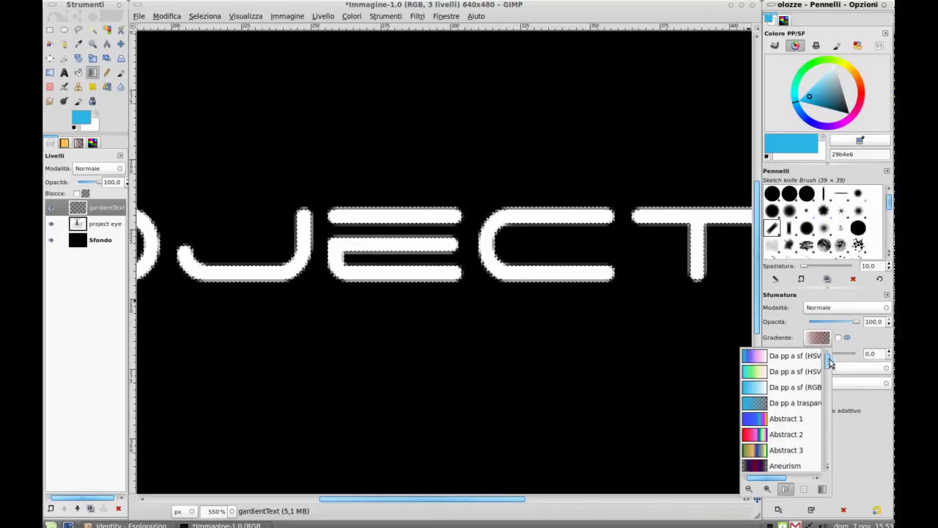
left_click(777, 394)
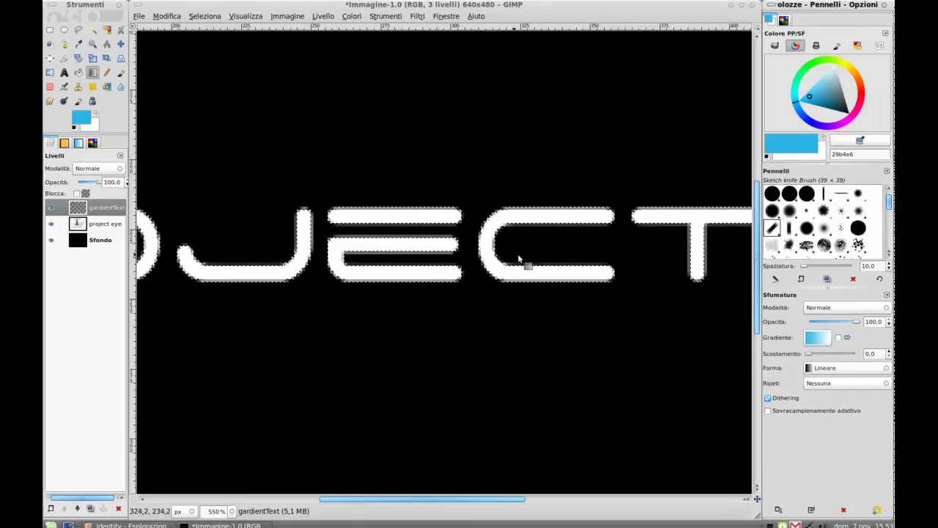
left_click_drag(382, 294, 385, 212)
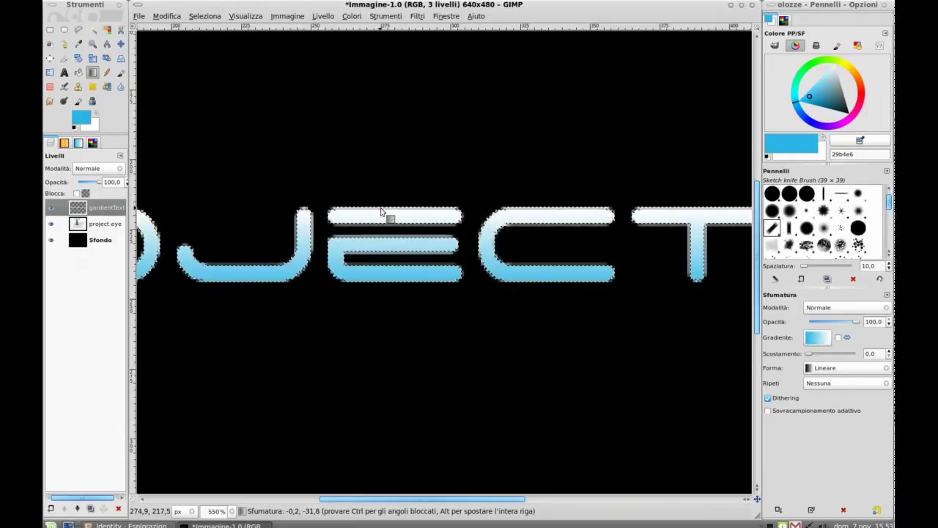
Step: Clear the selection and hide the original "project eye" text layer
scroll(267, 213, "down", 1)
scroll(266, 208, "down", 6)
scroll(266, 208, "up", 3)
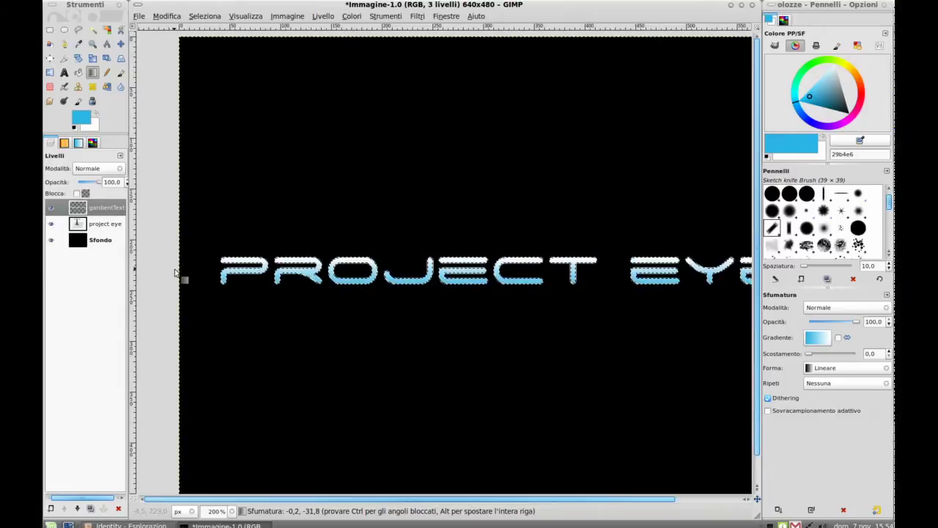
key("shift+ctrl+a")
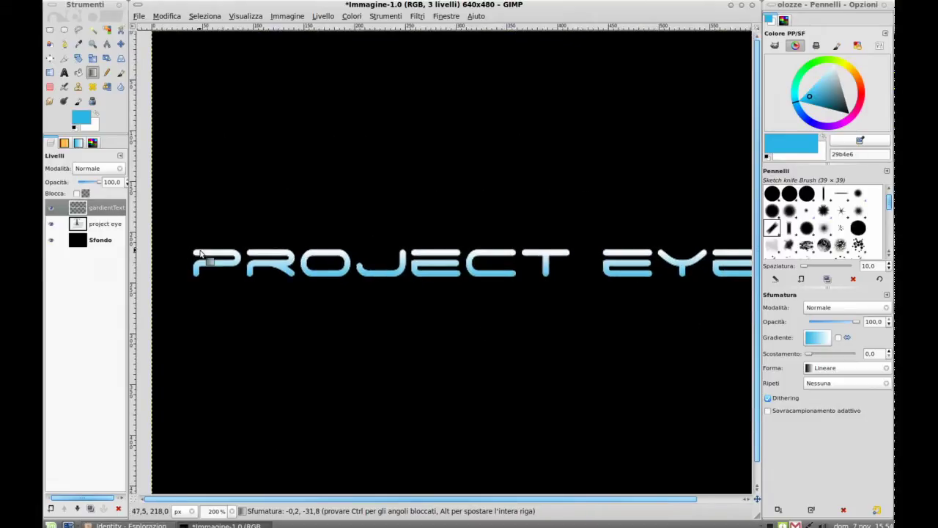
scroll(204, 252, "down", 1)
left_click(52, 225)
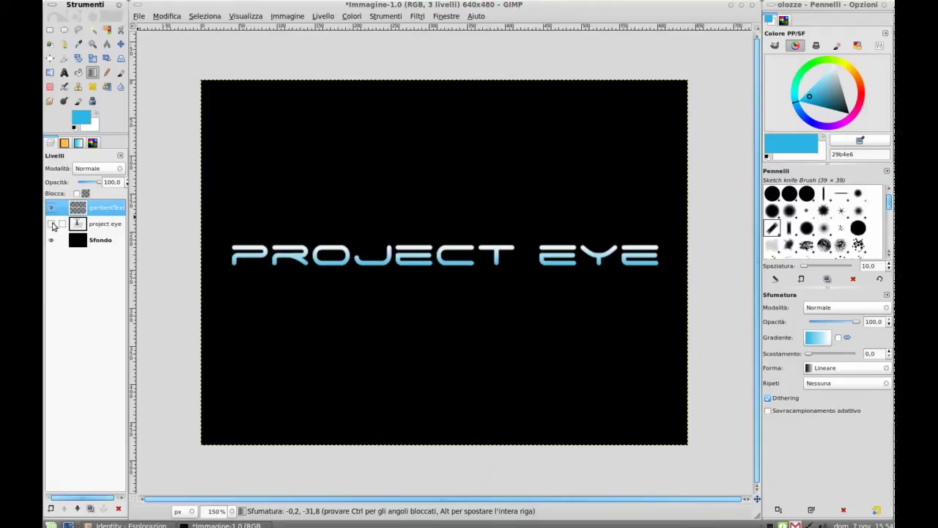
scroll(416, 287, "down", 1)
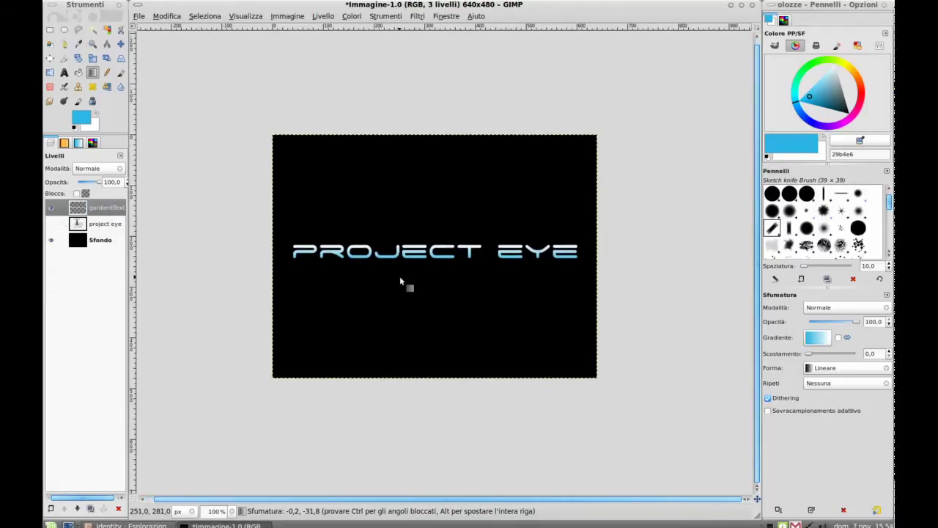
Step: Adjust the gradient text's Hue-Saturation to hue 11, lightness 12 and saturation about -22
key("m")
left_click(350, 16)
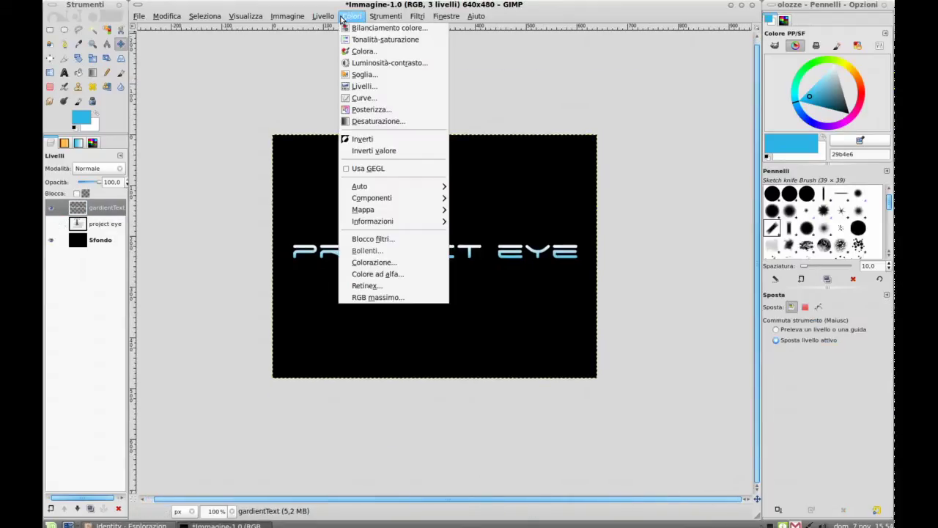
left_click(366, 42)
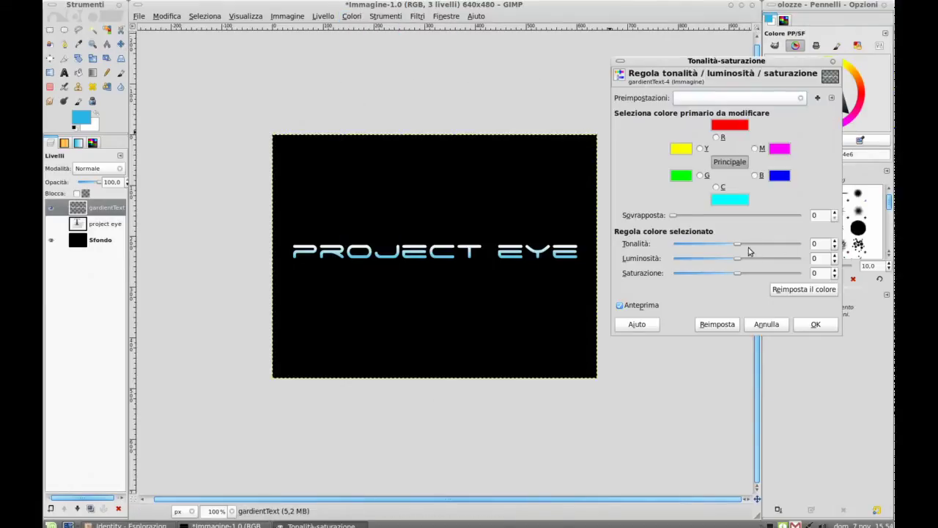
mouse_move(738, 262)
left_mouse_down()
mouse_move(719, 262)
mouse_move(744, 263)
mouse_move(724, 275)
mouse_move(733, 248)
mouse_move(742, 252)
left_mouse_up()
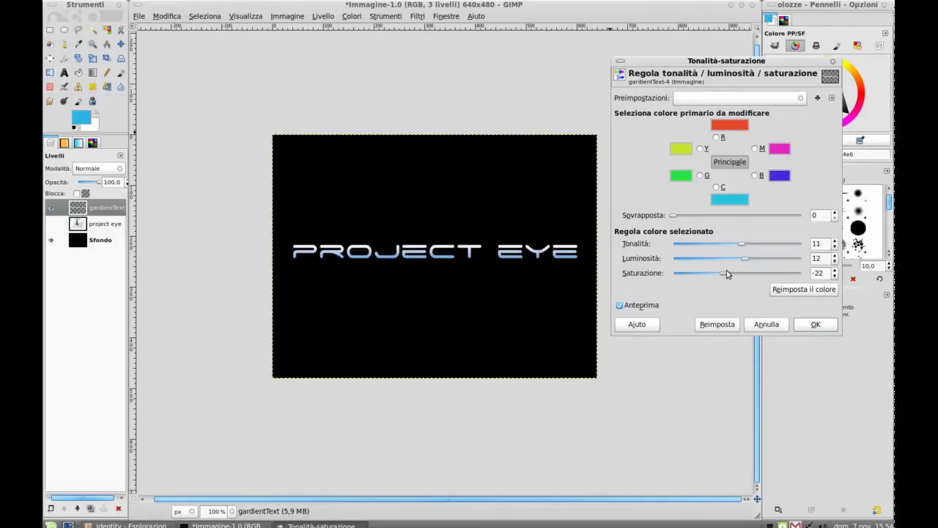
left_click_drag(726, 273, 725, 272)
left_click(803, 328)
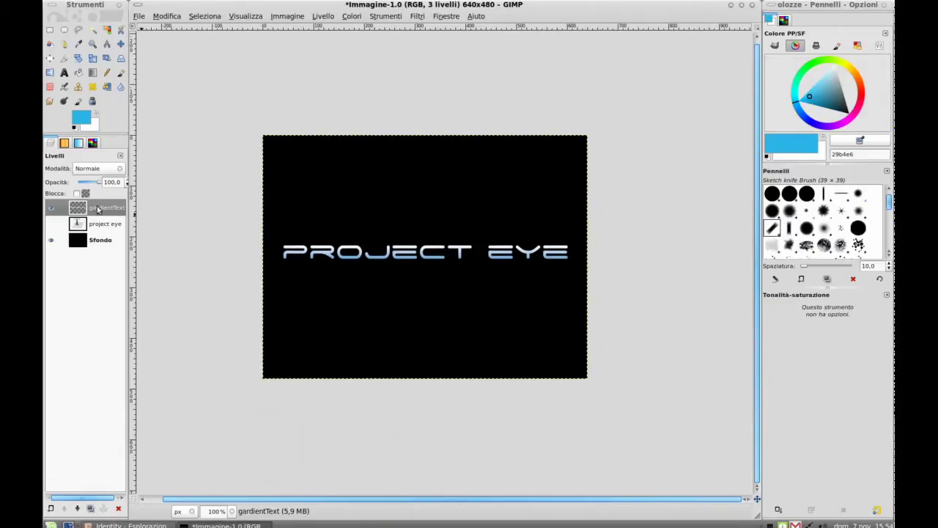
Step: Select the "gardientText" lettering from its alpha and convert the selection into a thin border along the letter edges
right_click(98, 209)
left_click(141, 465)
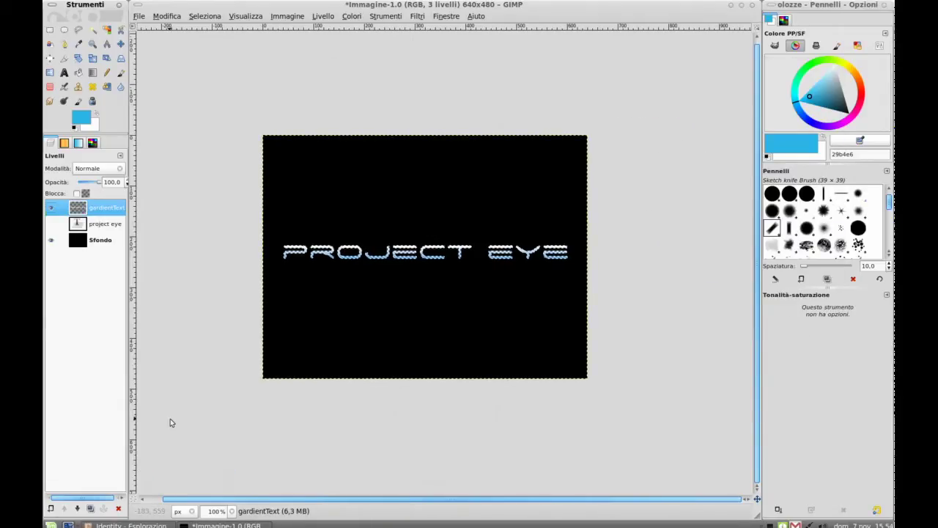
left_click(192, 20)
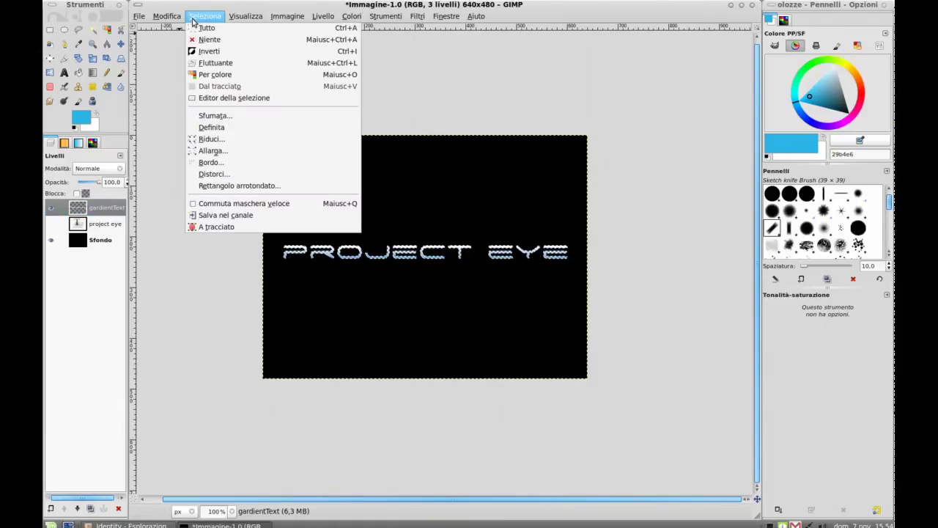
left_click(230, 162)
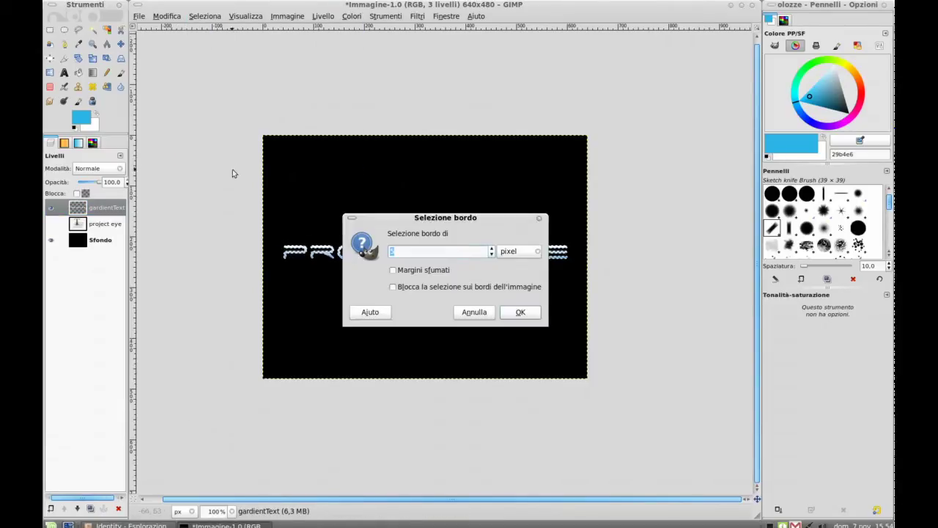
left_click(510, 311)
scroll(377, 271, "up", 7)
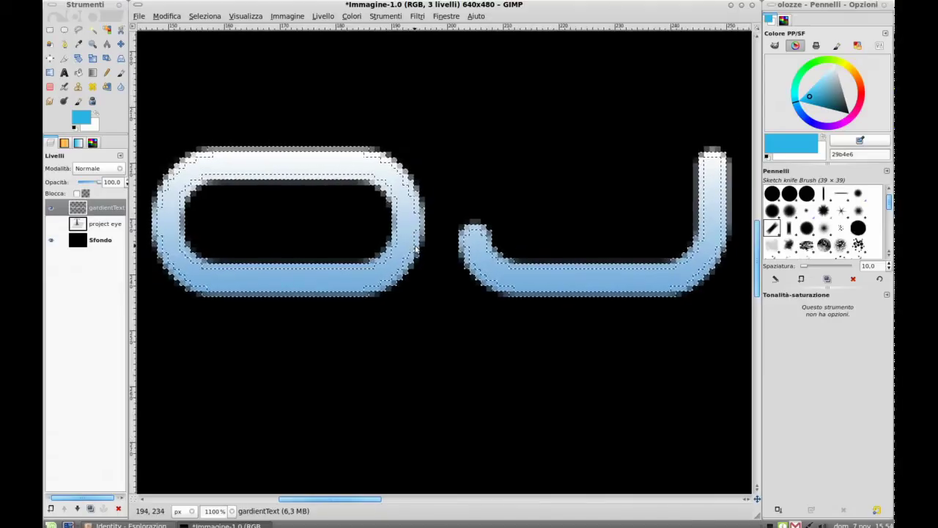
scroll(400, 184, "down", 2)
Step: Add a transparent layer named "border" above the gradient text layer
left_click(50, 508)
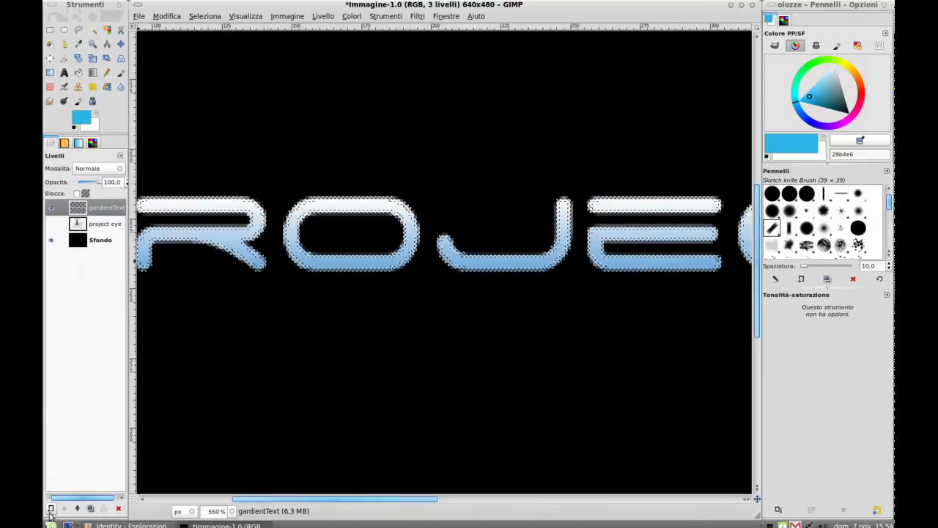
type("border")
key("Return")
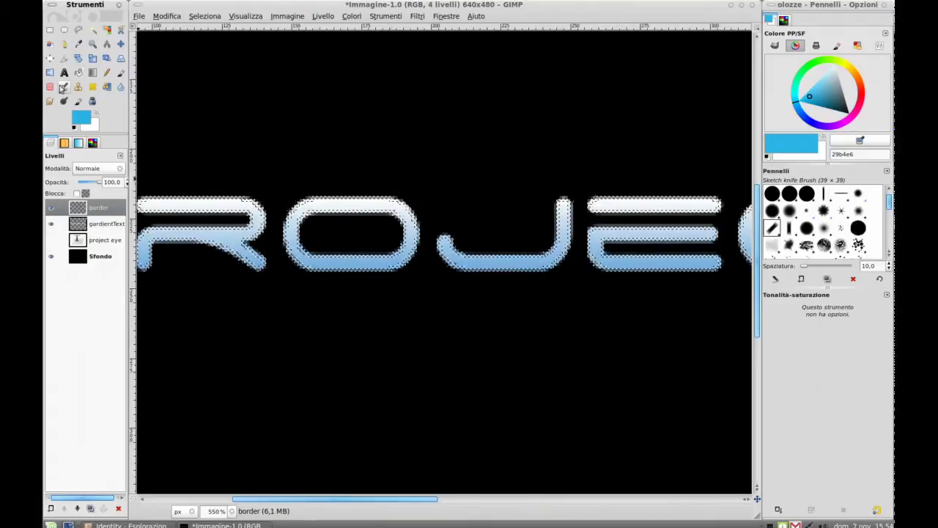
Step: Fill the border selection with white on the "border" layer using Bucket Fill, and clear the selection
key("x")
left_click(78, 72)
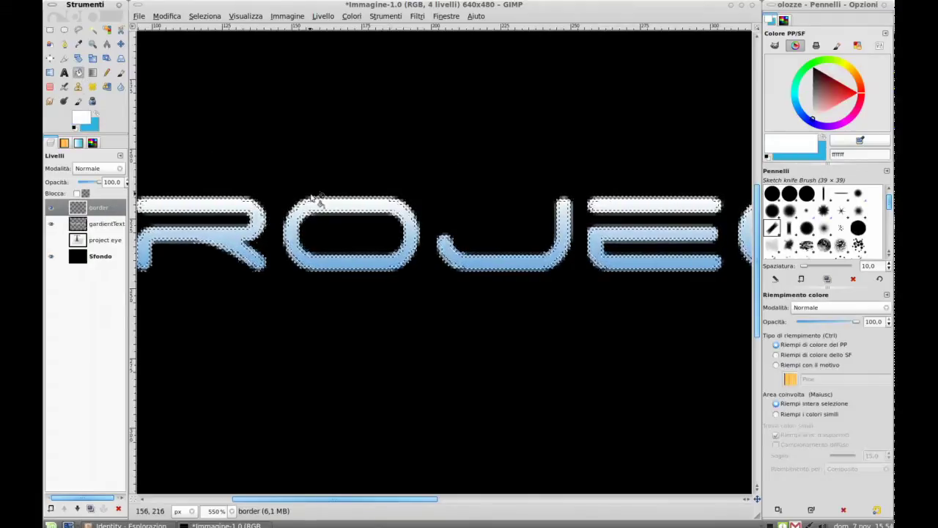
left_click_drag(314, 199, 366, 241)
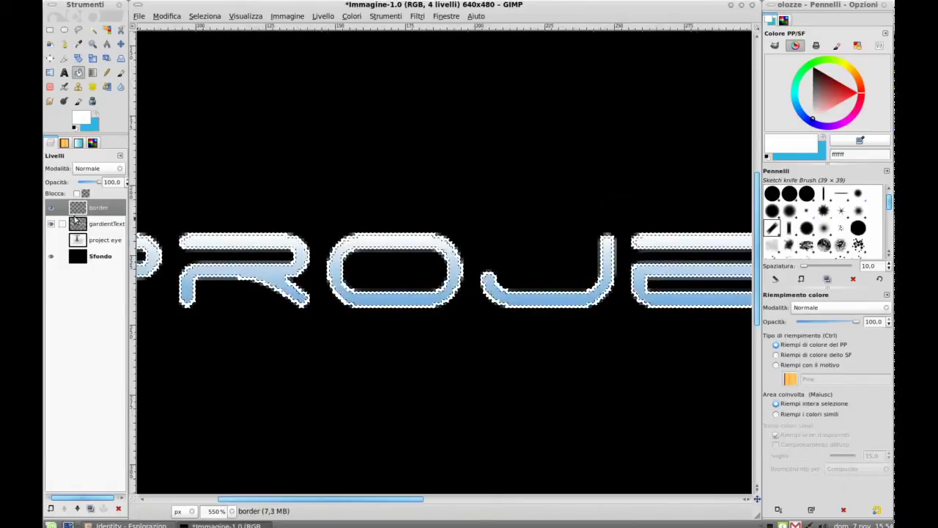
left_click(348, 248)
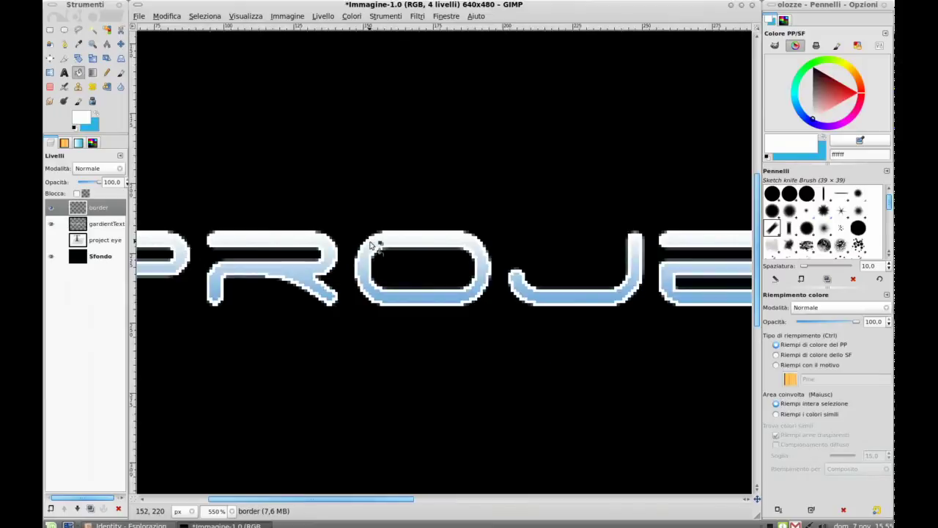
scroll(352, 247, "down", 4)
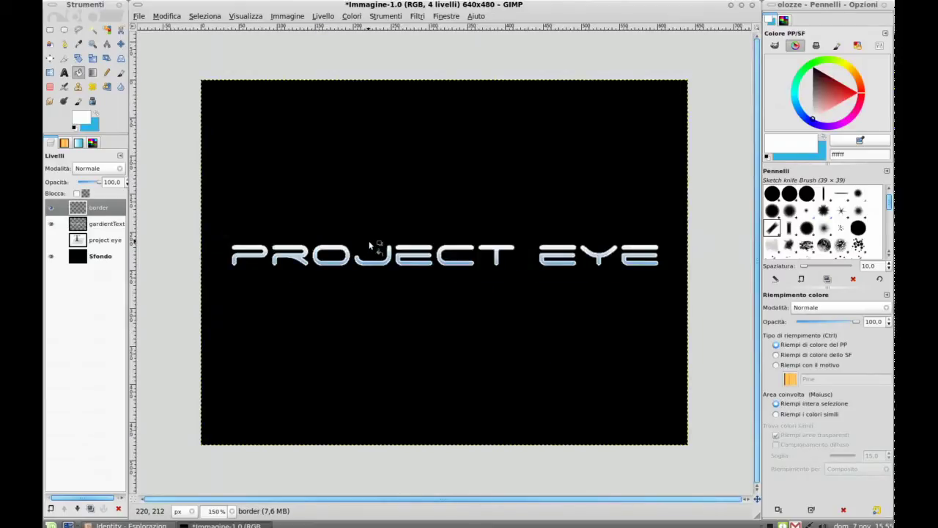
scroll(368, 240, "down", 1)
Step: Apply a Gaussian Blur with a 2 px radius to the "border" layer
left_click(93, 213)
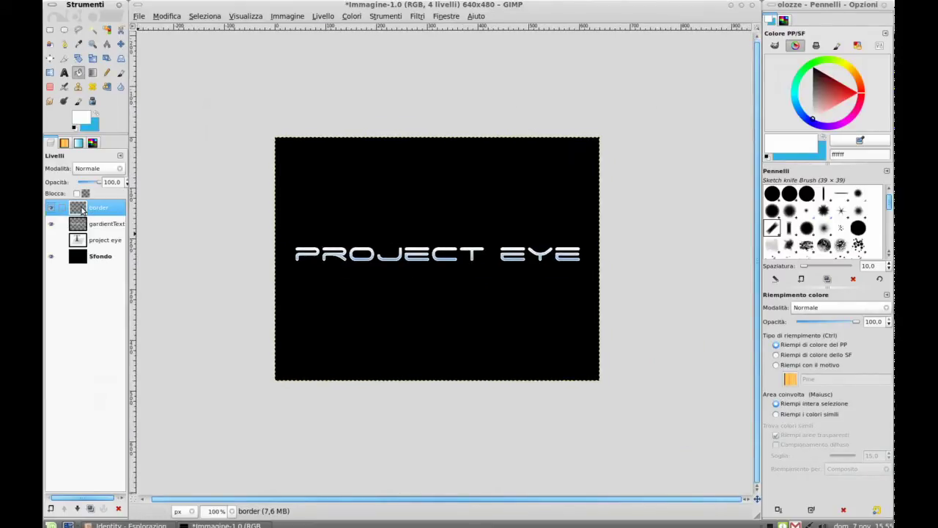
key("m")
left_click(78, 224)
left_click(361, 15)
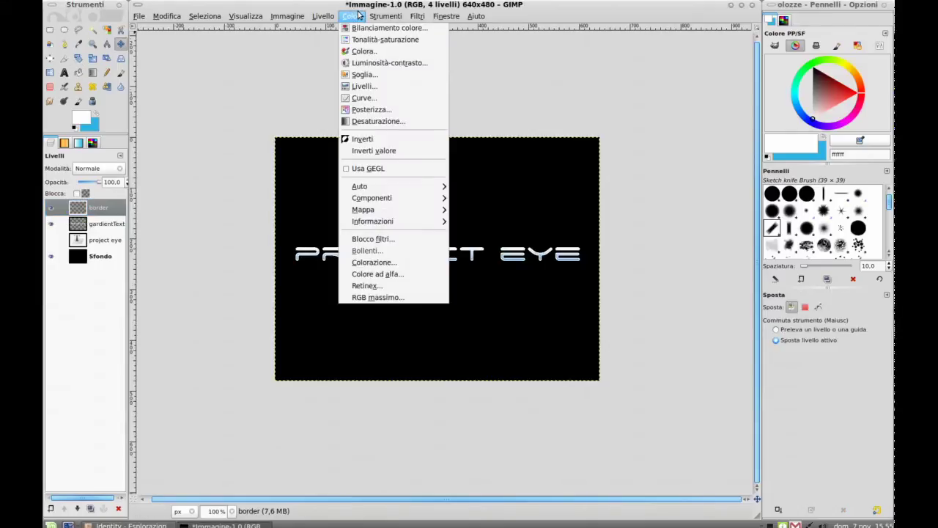
mouse_move(469, 72)
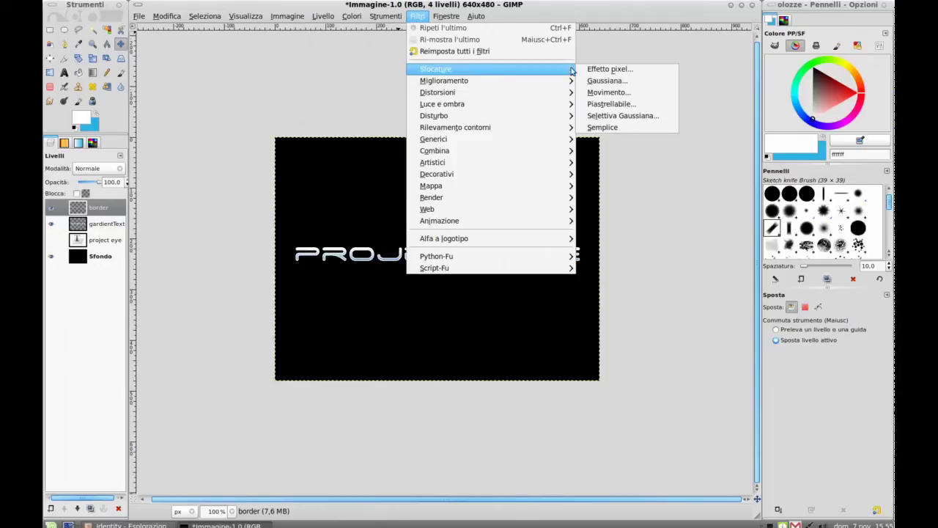
left_click(610, 80)
left_click_drag(390, 171, 347, 153)
left_click_drag(396, 280, 367, 278)
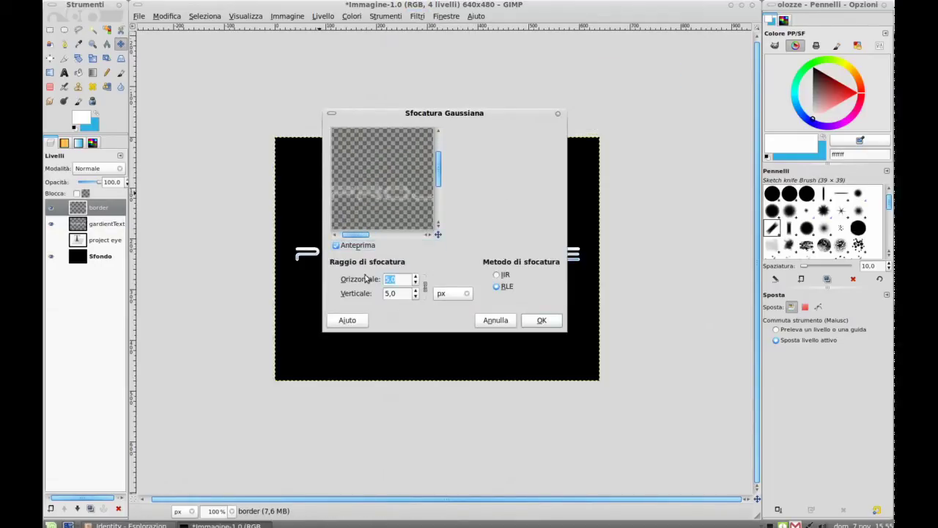
type("2")
left_click(400, 292)
left_click(541, 320)
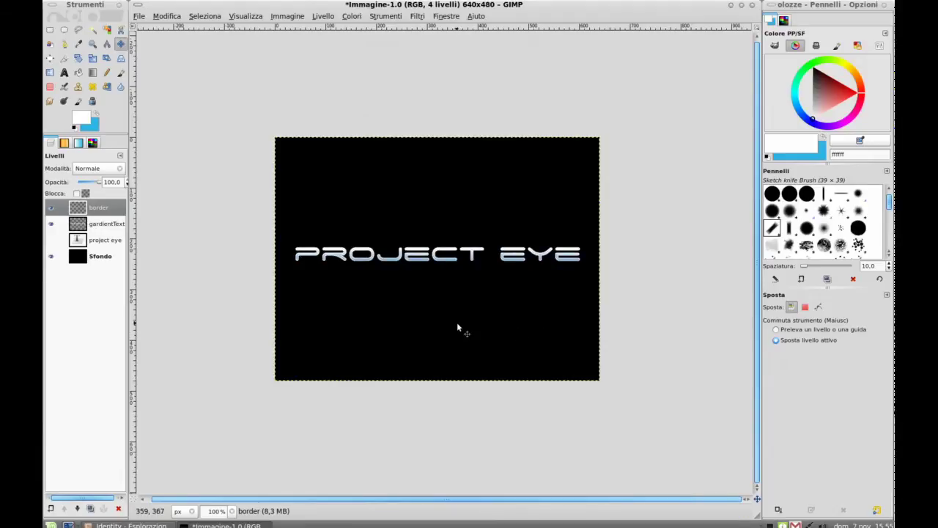
Step: Set the "border" layer's blending mode to Sovrapposto (Overlay)
left_click(116, 169)
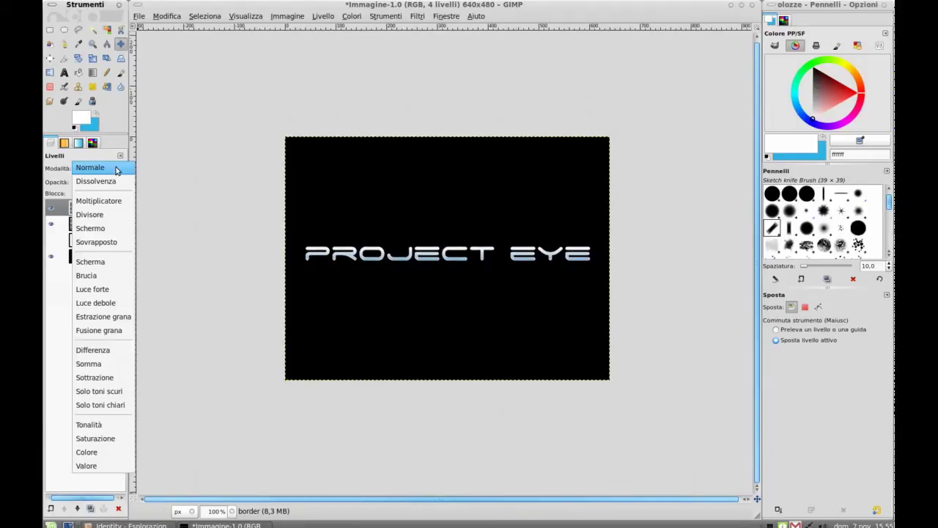
left_click(116, 169)
scroll(116, 168, "down", 5)
scroll(116, 170, "down", 1)
scroll(116, 170, "up", 1)
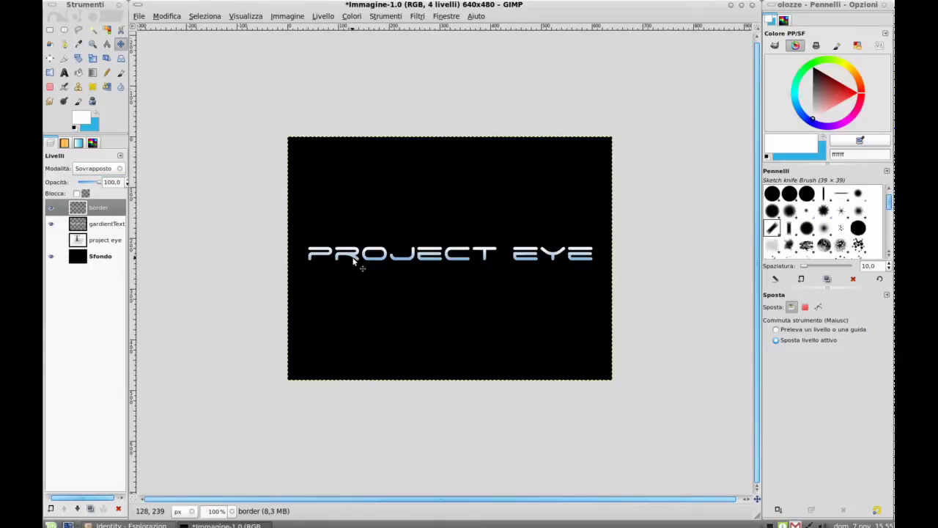
scroll(353, 260, "up", 4)
scroll(352, 261, "down", 3)
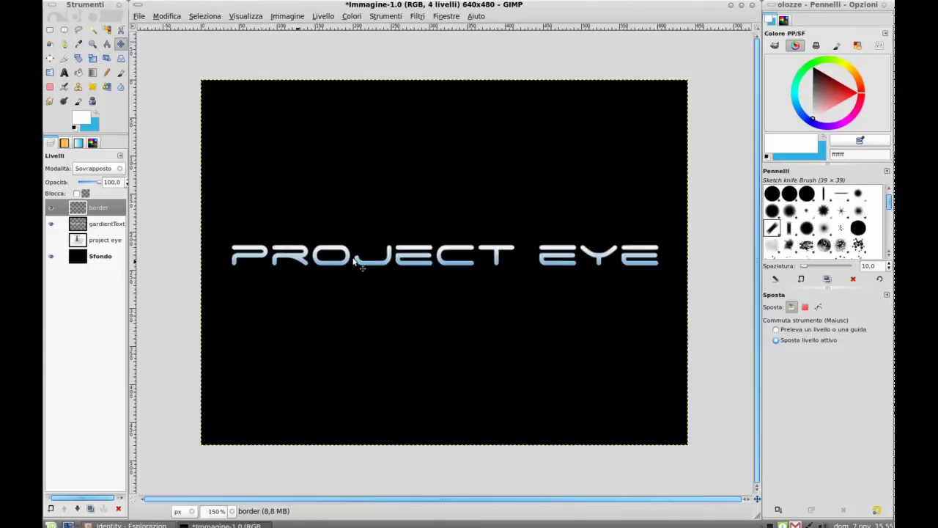
scroll(353, 260, "down", 1)
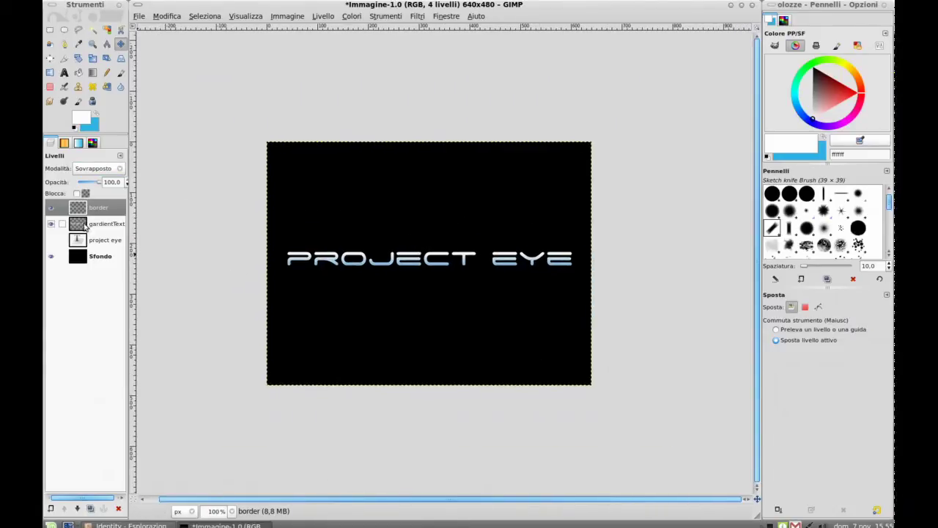
Step: Adjust the "gardientText" layer's Hue-Saturation to lightness -3 and saturation -13, with a slight positive hue shift
left_click(86, 227)
left_click(352, 16)
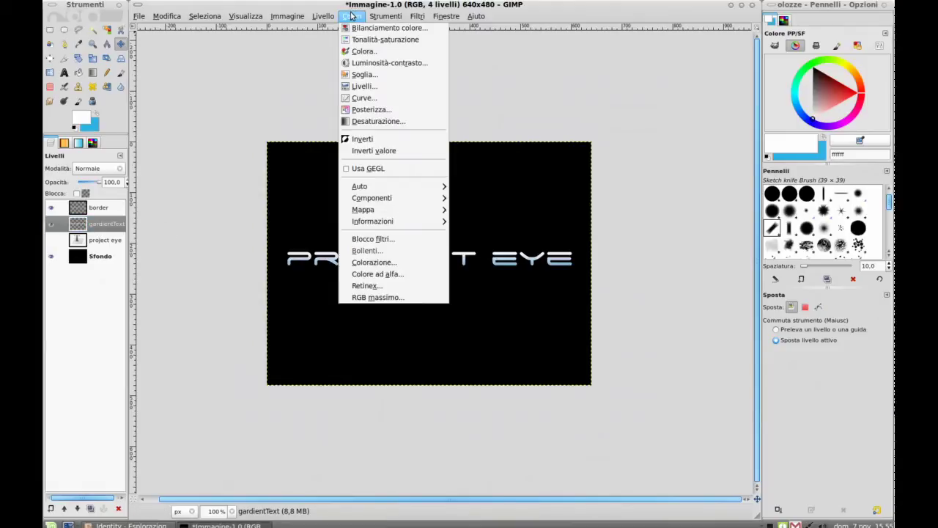
left_click(368, 39)
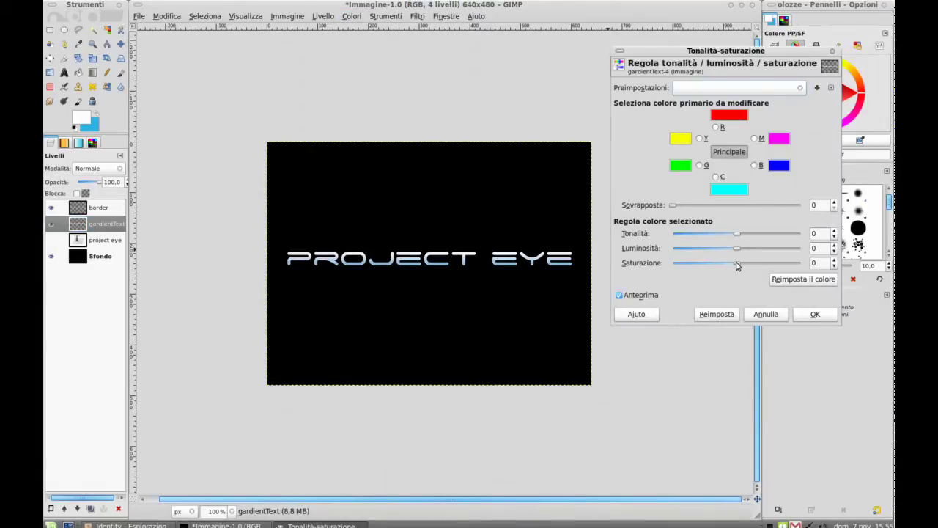
mouse_move(737, 248)
left_mouse_down()
mouse_move(717, 253)
mouse_move(728, 268)
mouse_move(733, 249)
mouse_move(751, 251)
mouse_move(734, 253)
left_mouse_up()
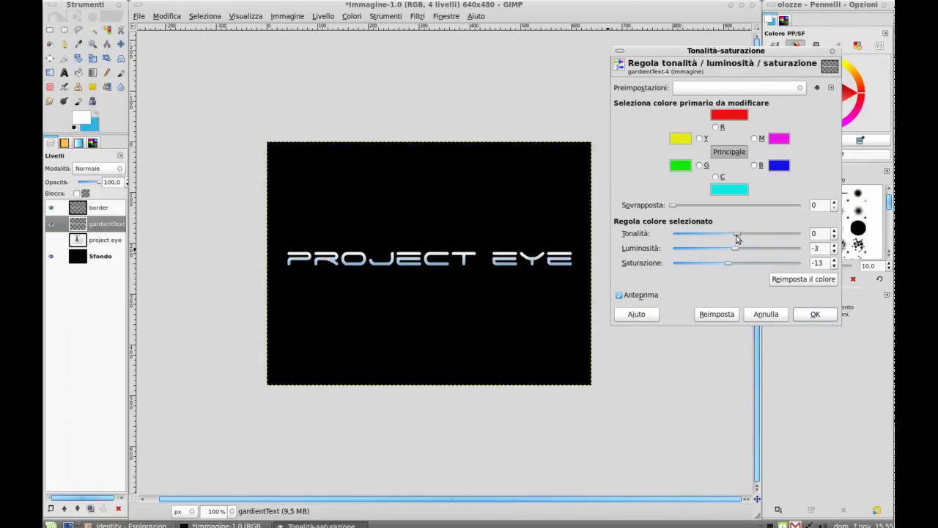
left_click_drag(738, 239, 741, 240)
left_click(814, 313)
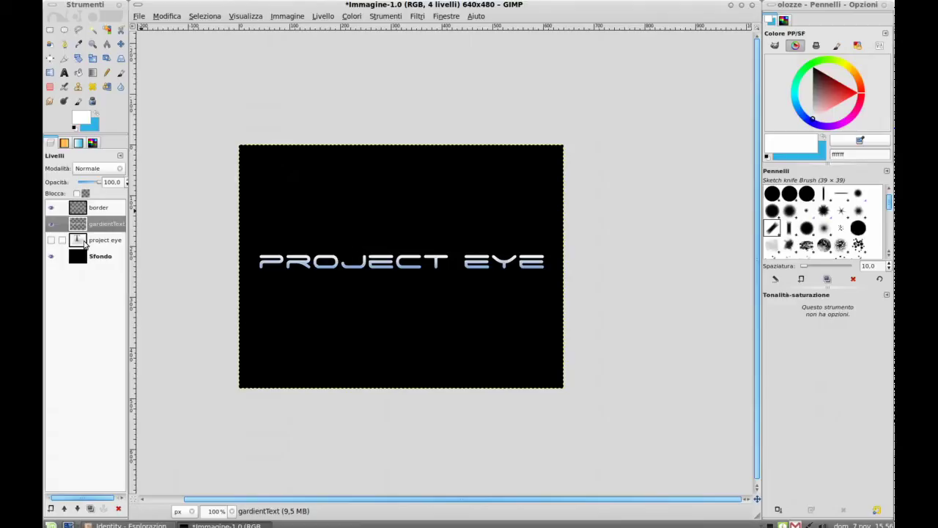
Step: Start a Drop Shadow on the "gardientText" layer and set its color to bright blue 1676ff
left_click(80, 229)
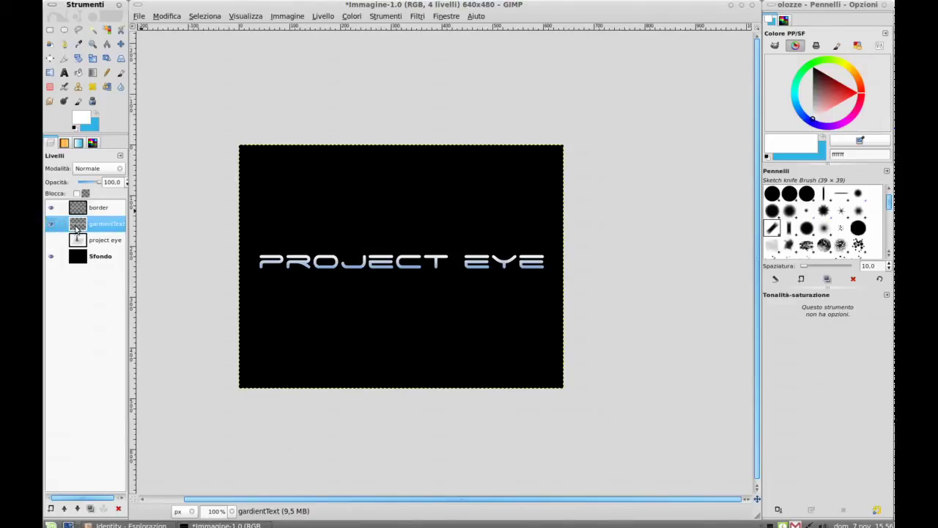
left_click(417, 16)
mouse_move(513, 115)
left_click(619, 189)
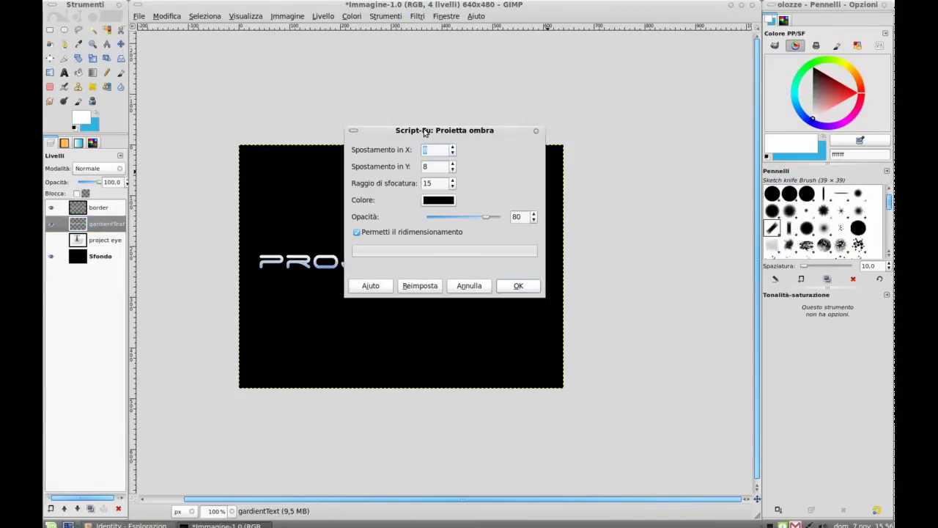
left_click_drag(425, 132, 576, 146)
left_click(594, 218)
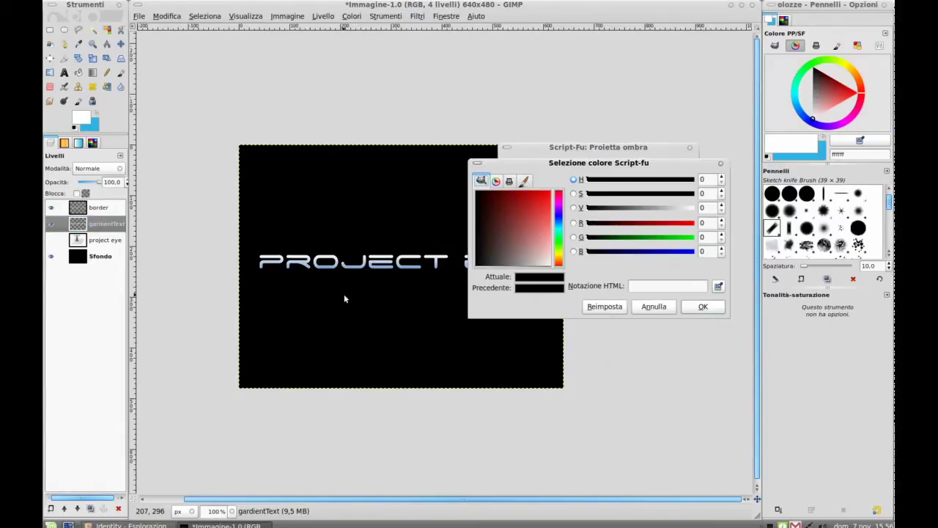
left_click_drag(674, 256, 696, 257)
left_click_drag(609, 241, 633, 244)
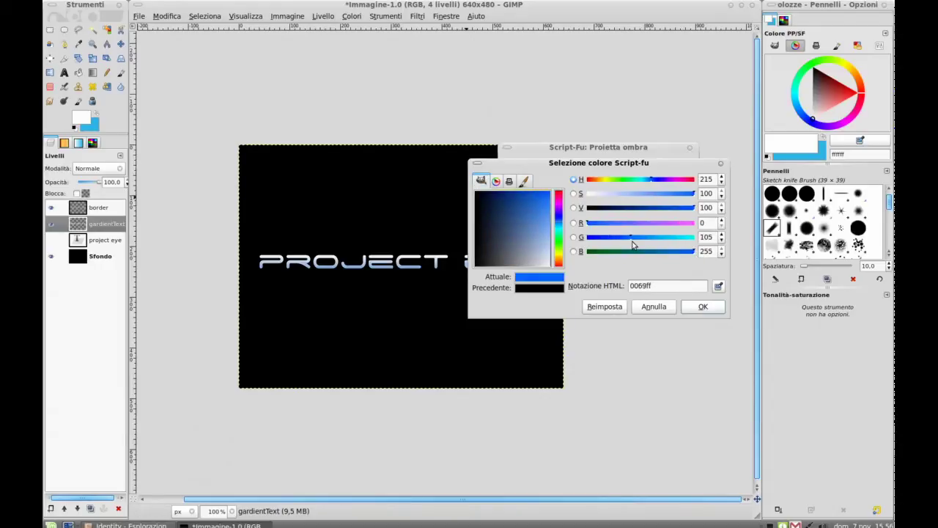
left_click_drag(689, 199, 688, 200)
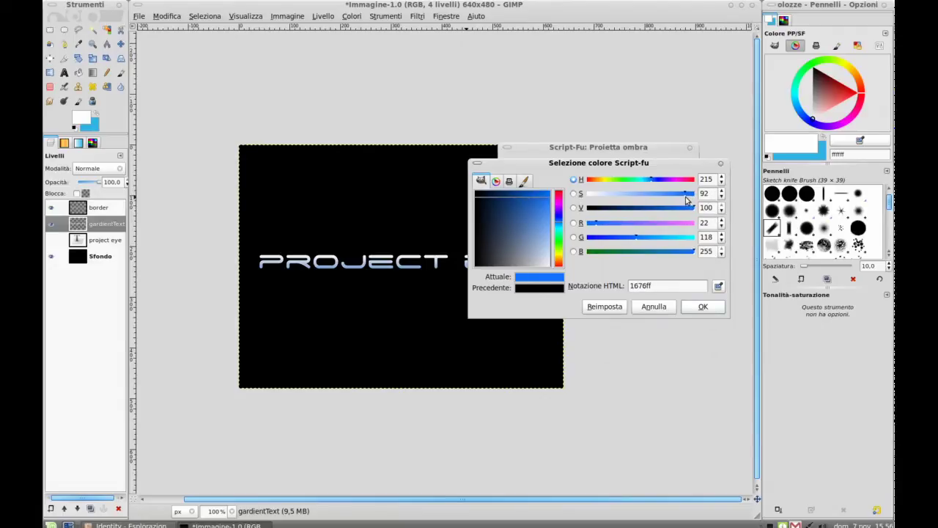
left_click(702, 308)
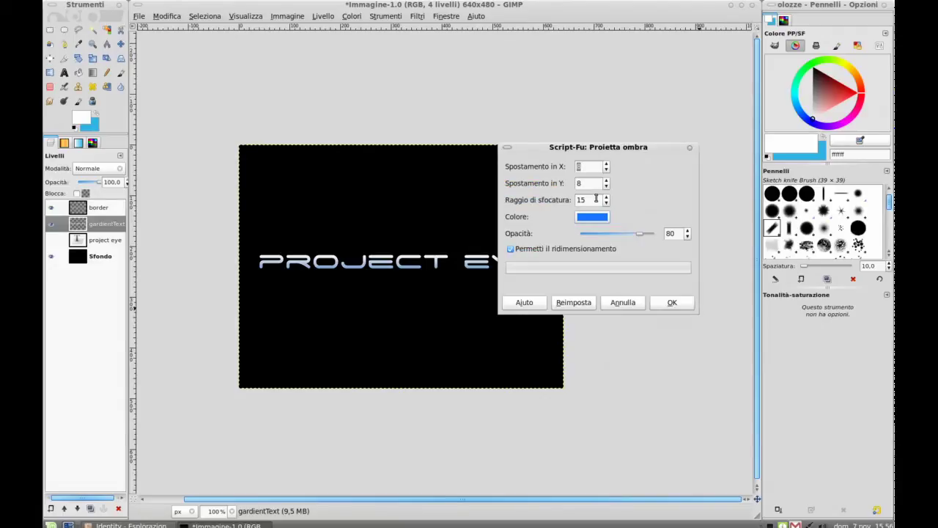
Step: Create the drop shadow with X and Y offsets of 0, a blur radius of 10 and opacity 100
left_click_drag(591, 169, 568, 200)
type("010")
left_click_drag(640, 231, 660, 233)
left_click(666, 305)
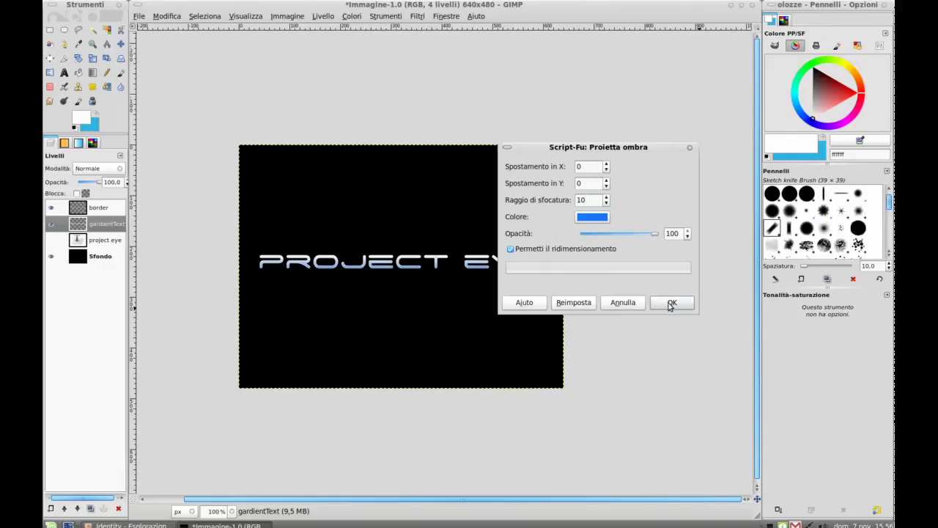
left_click_drag(347, 288, 366, 290)
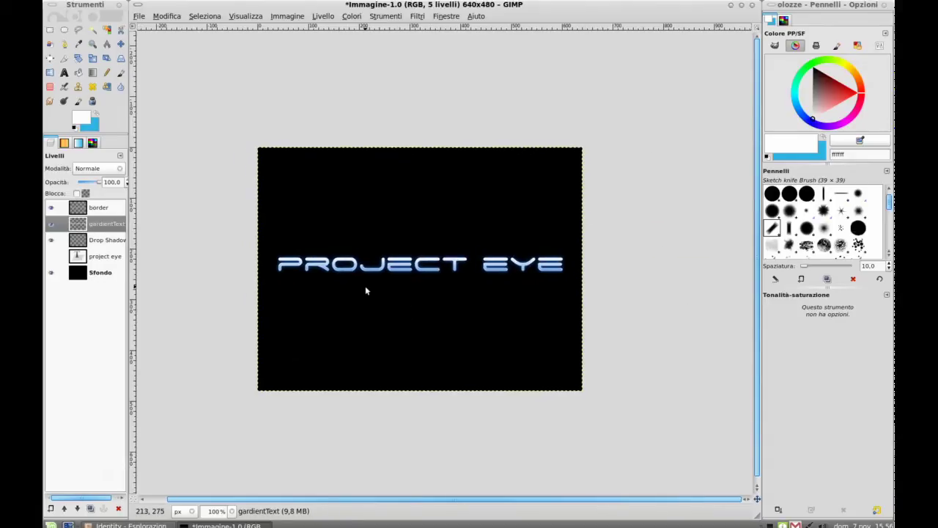
key("plus")
key("plus")
key("plus")
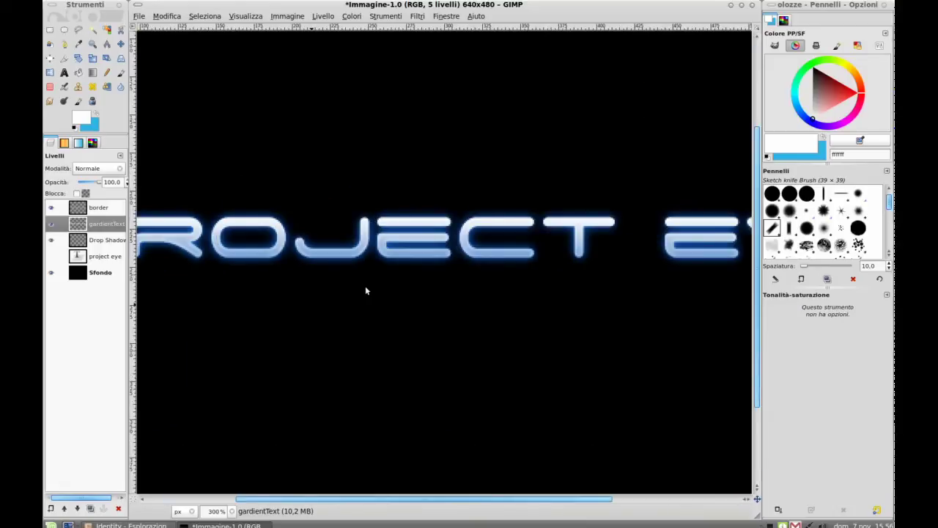
key("minus")
key("minus")
key("minus")
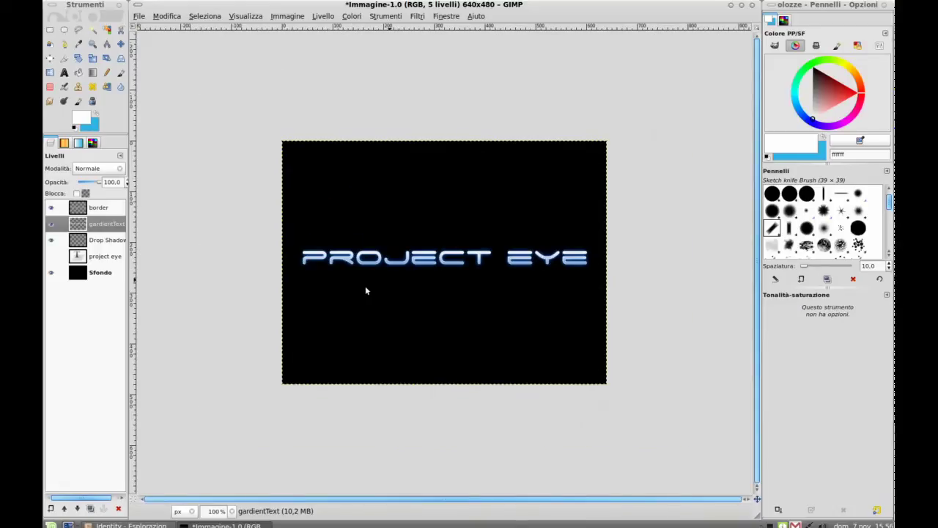
Step: Duplicate the Drop Shadow layer and move the copy above the "border" layer
left_click_drag(79, 241, 90, 509)
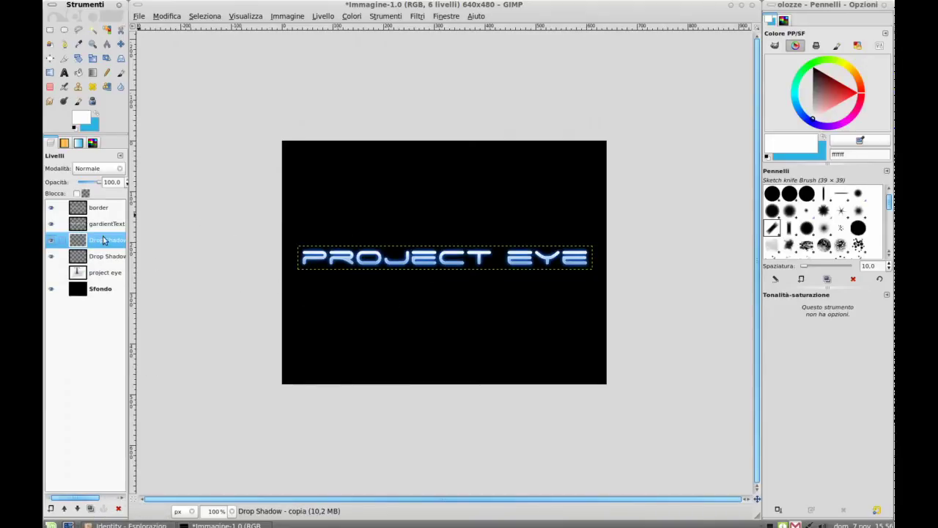
left_click_drag(80, 245, 81, 207)
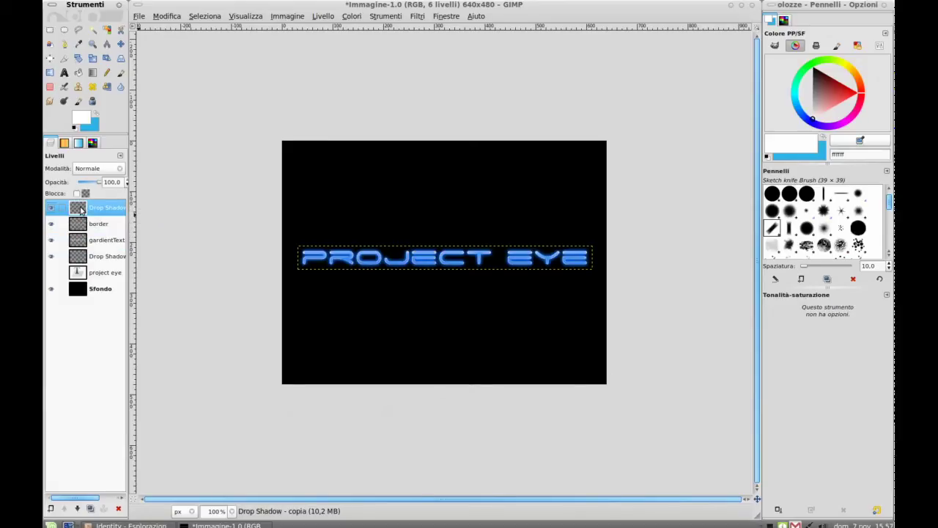
Step: Set the topmost Drop Shadow copy's blending mode to Sovrapposto (Overlay)
left_click(89, 170)
left_click(90, 170)
scroll(88, 170, "down", 4)
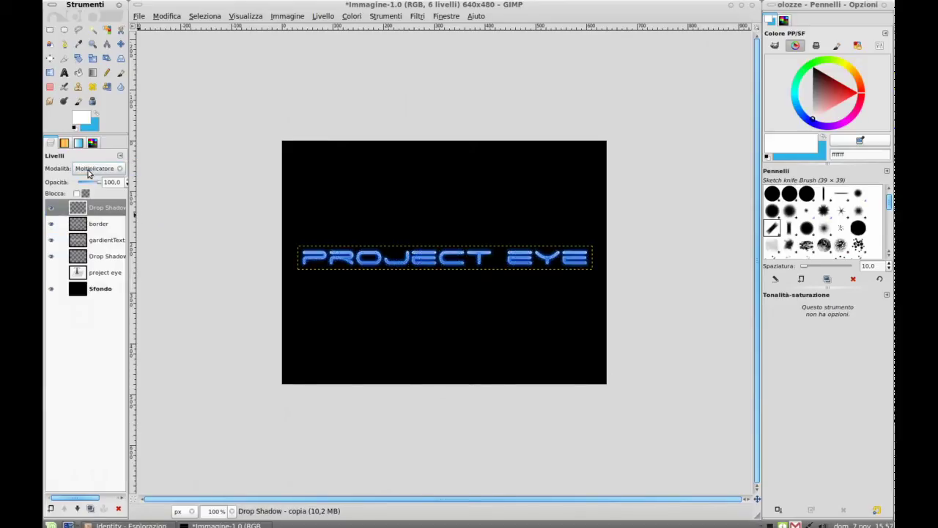
scroll(87, 172, "down", 6)
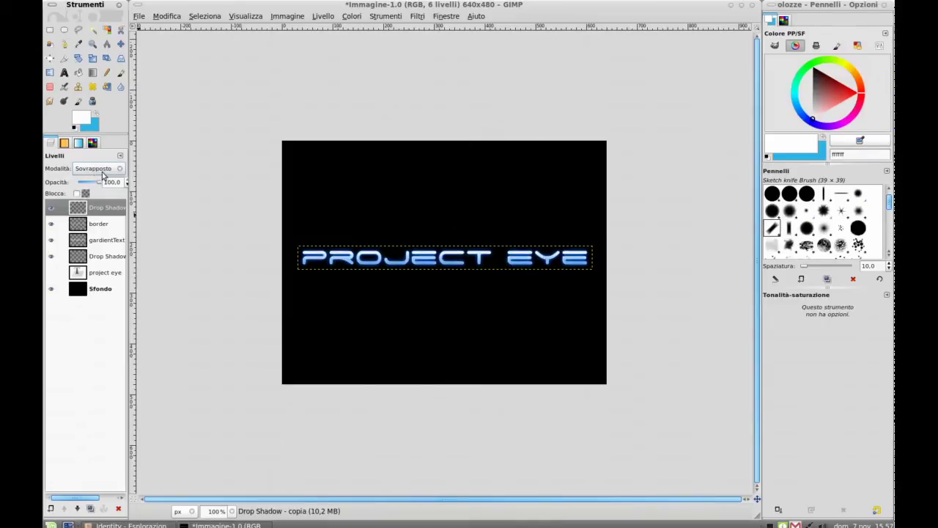
left_click(50, 208)
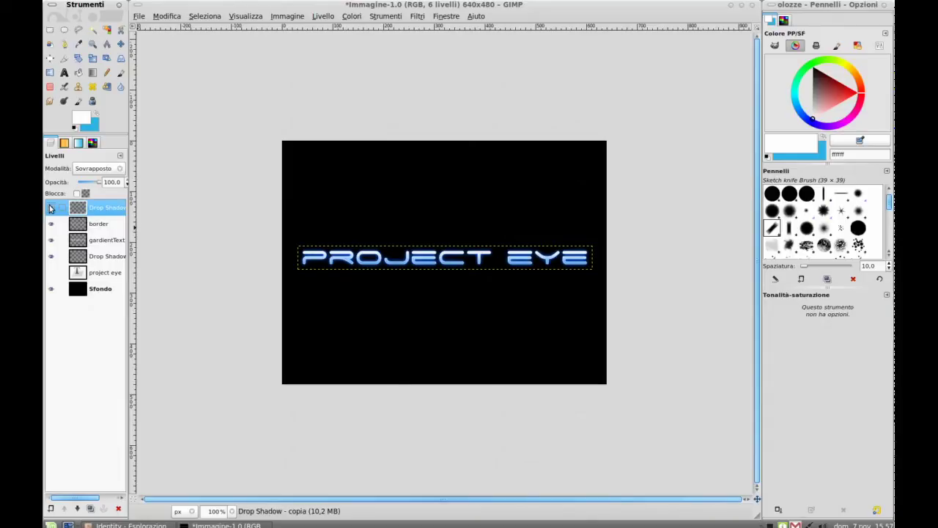
scroll(490, 258, "down", 1)
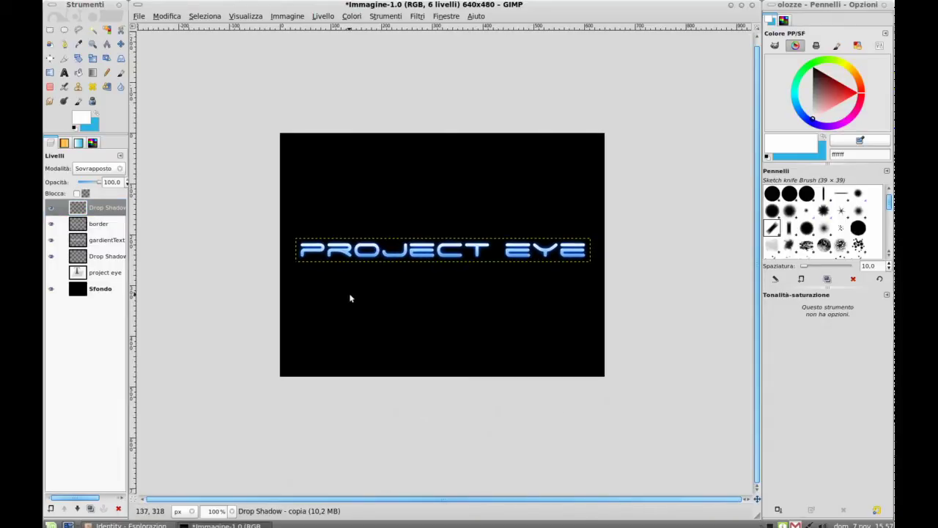
scroll(277, 263, "left", 1)
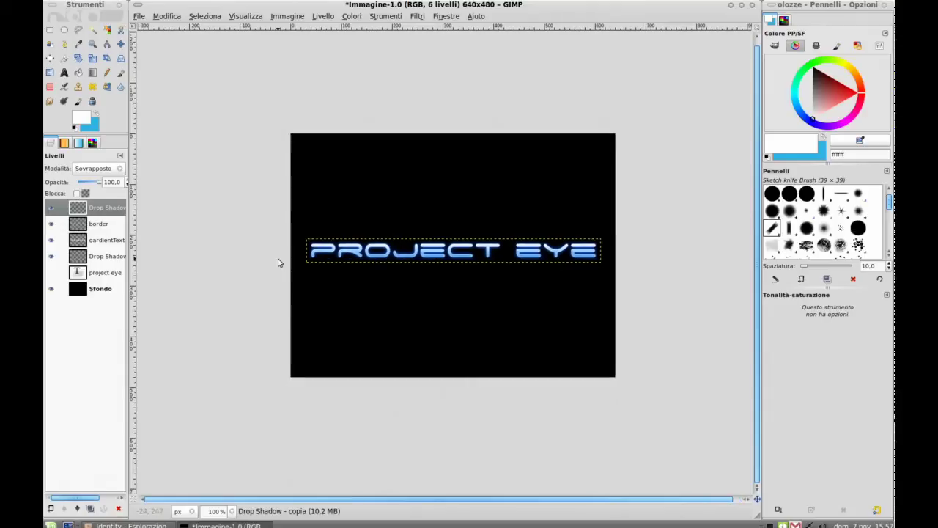
Step: Duplicate the Drop Shadow layer below "gardientText" and adjust the copy's hue-saturation to lightness -79 and saturation -24
left_click(82, 258)
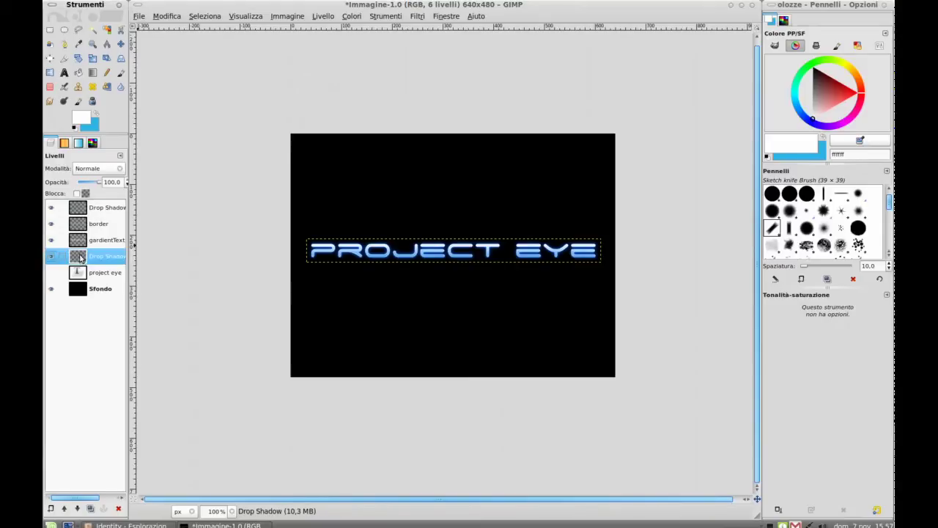
left_click(90, 508)
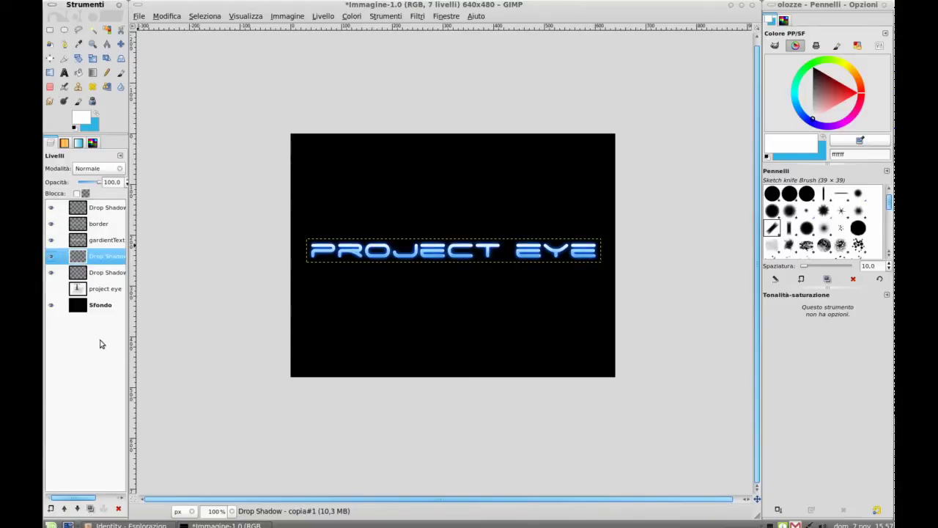
left_click(363, 17)
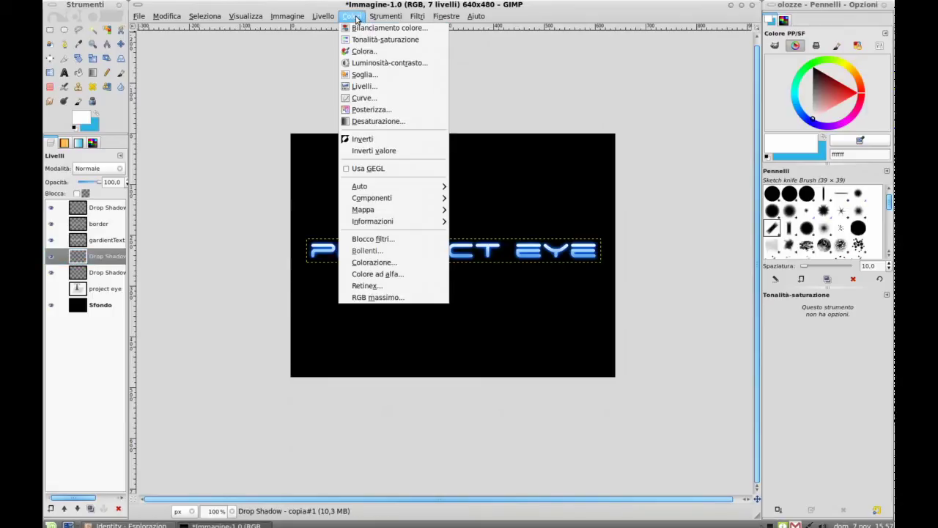
left_click(369, 41)
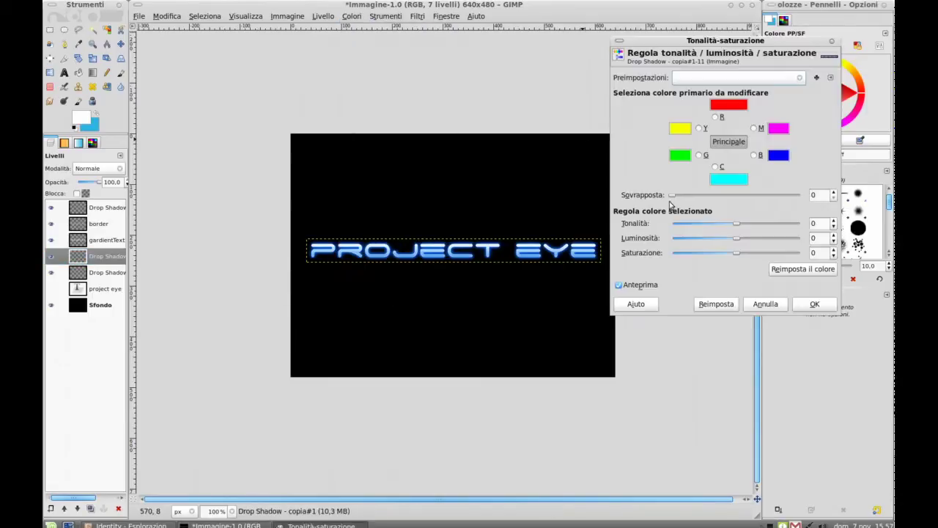
left_click_drag(734, 240, 684, 241)
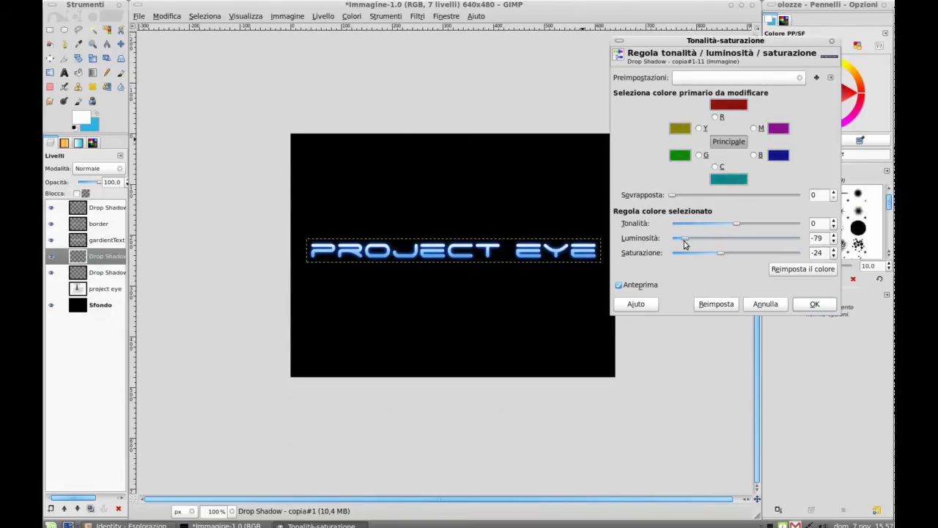
left_click(812, 304)
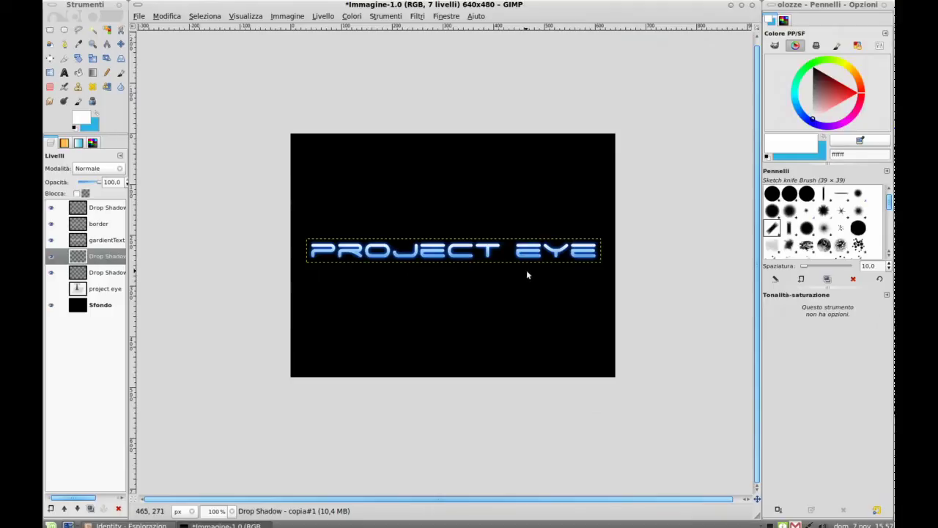
left_click(100, 306)
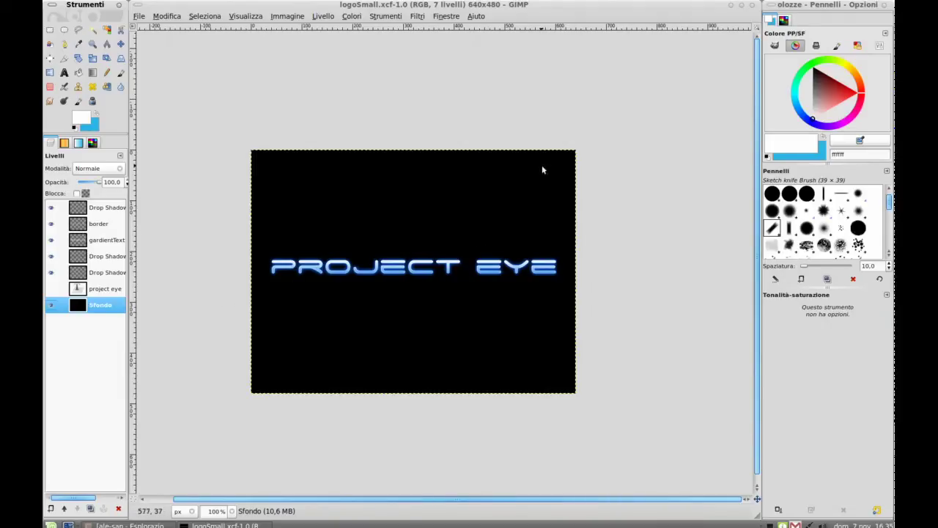
left_click(323, 15)
mouse_move(405, 22)
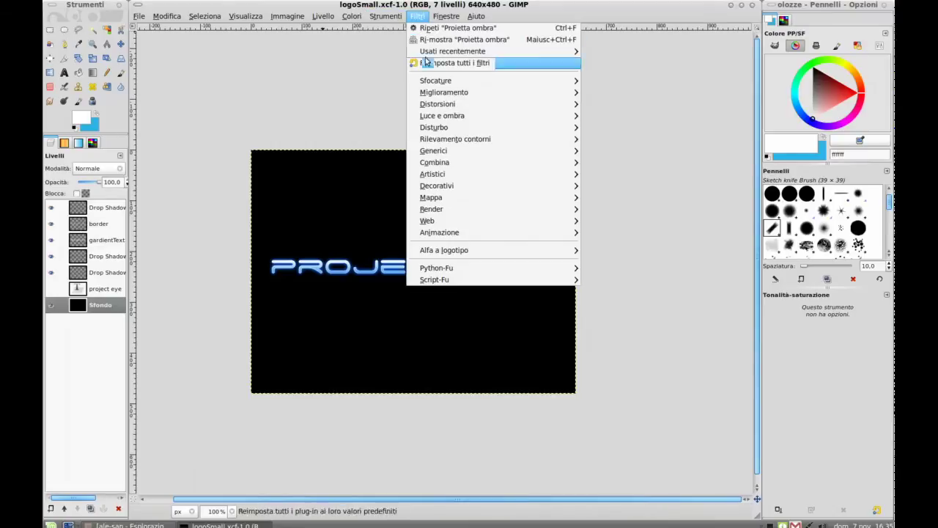
mouse_move(479, 104)
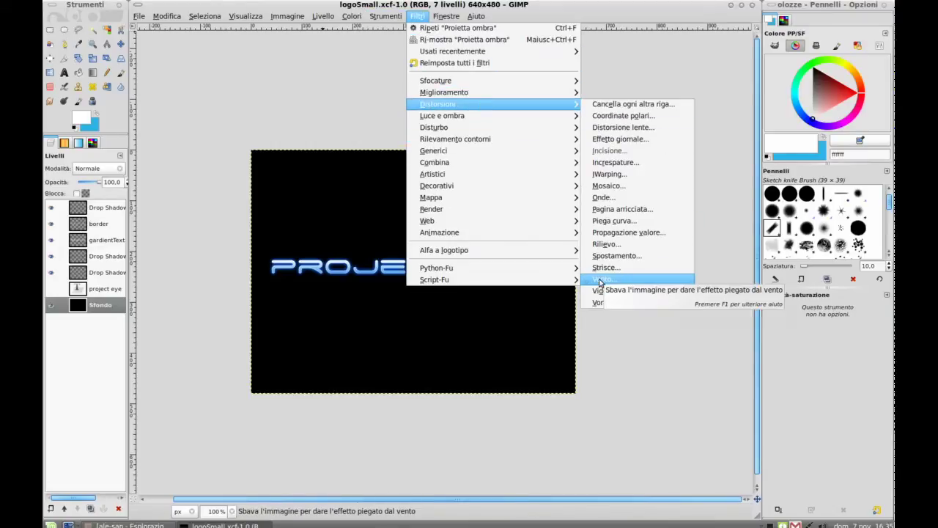
left_click(350, 90)
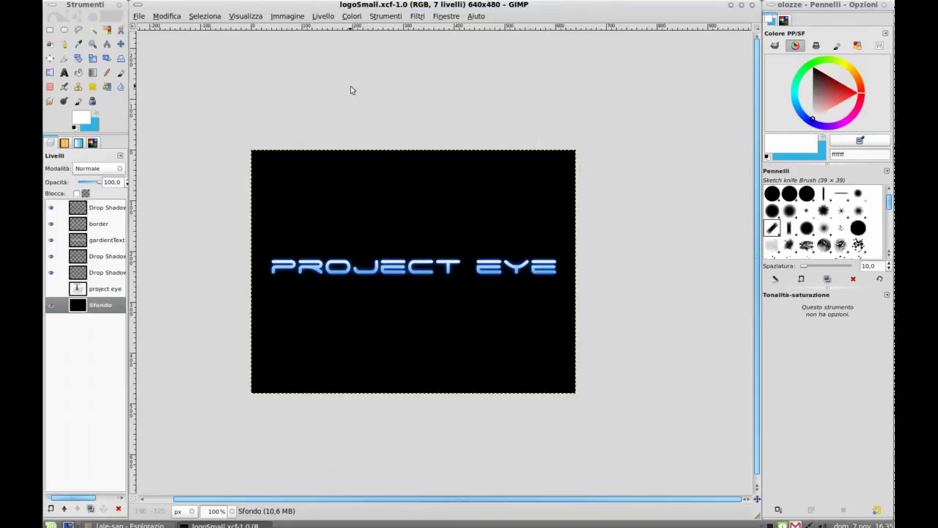
Step: Link the three Drop Shadow layers, "border" and "gardientText" together
left_click(62, 209)
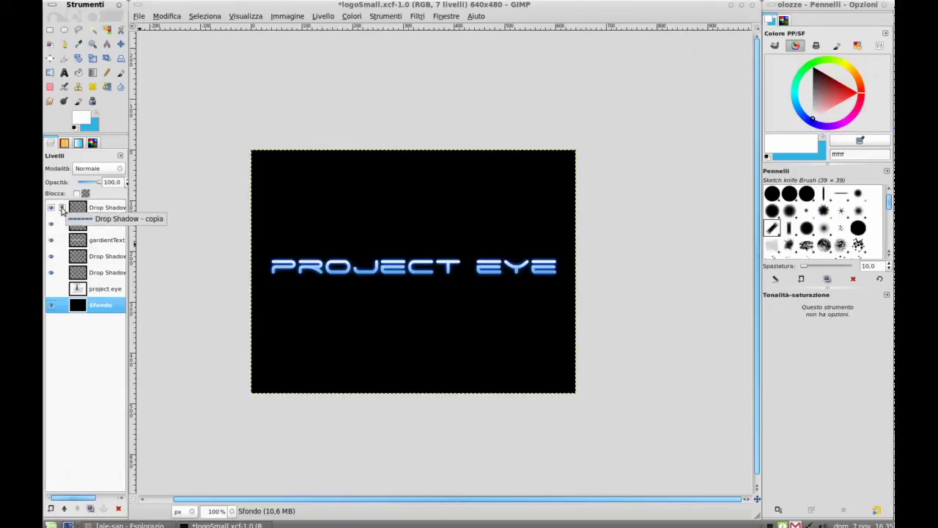
left_click(62, 223)
left_click(62, 240)
left_click(62, 256)
left_click(62, 273)
Step: Create a new 640 × 480 px transparent layer named "wave" above the topmost Drop Shadow copy
left_click(78, 208)
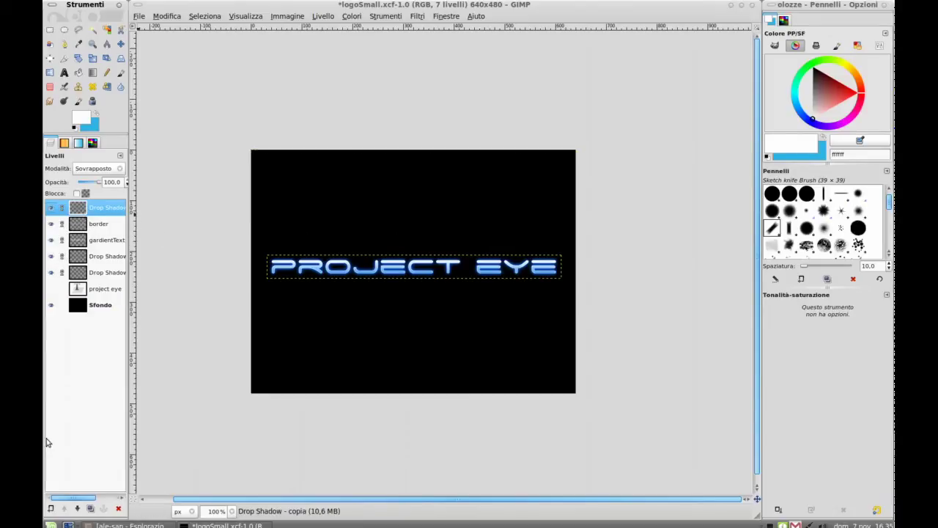
left_click(50, 508)
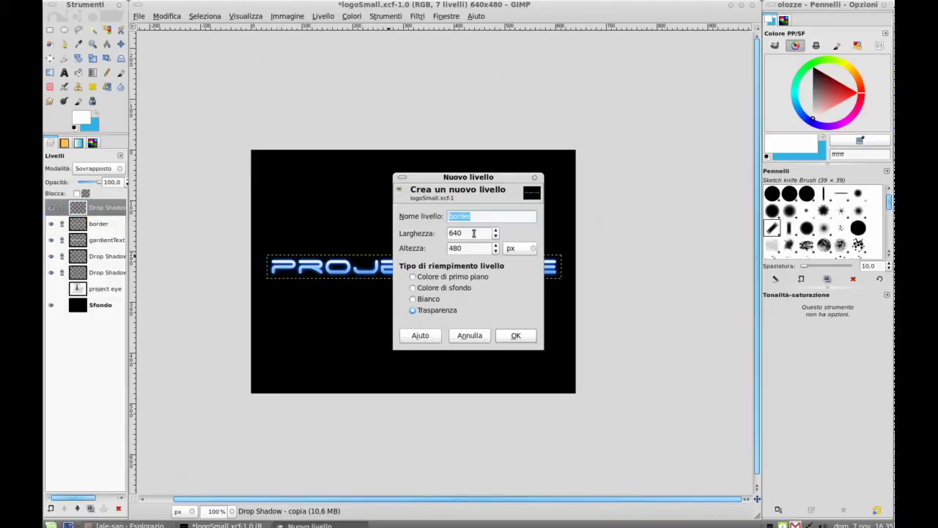
type("wave")
key("Return")
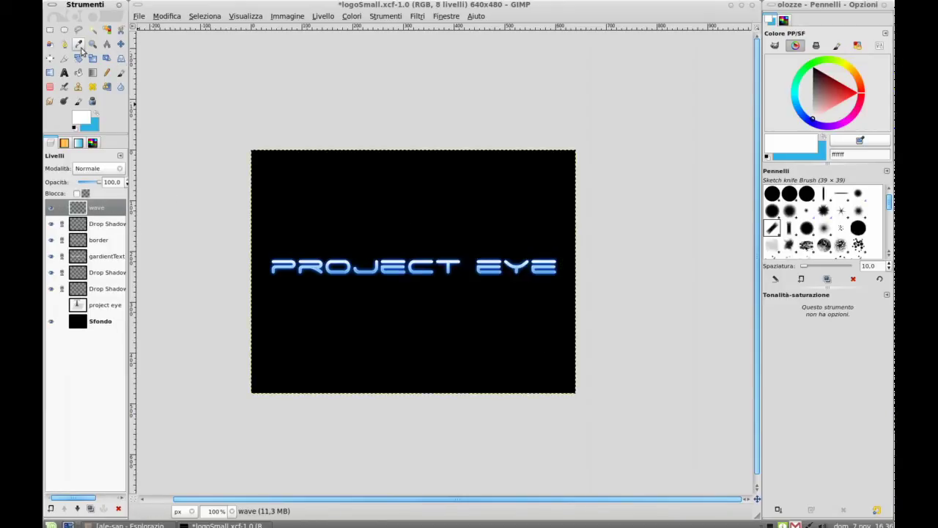
Step: Fill a thin rectangular selection of about 135 × 8 px with white on the "wave" layer and move the bar just above the text
left_click(50, 30)
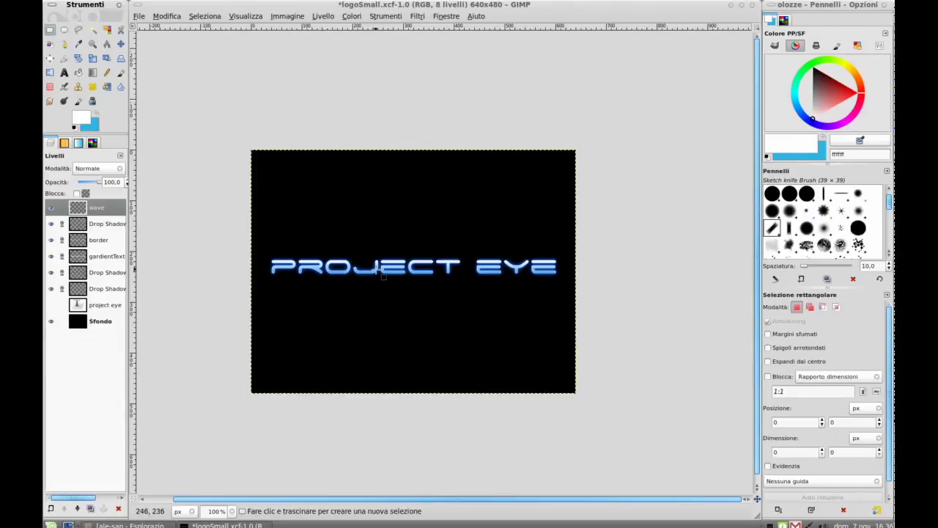
left_click_drag(369, 271, 437, 275)
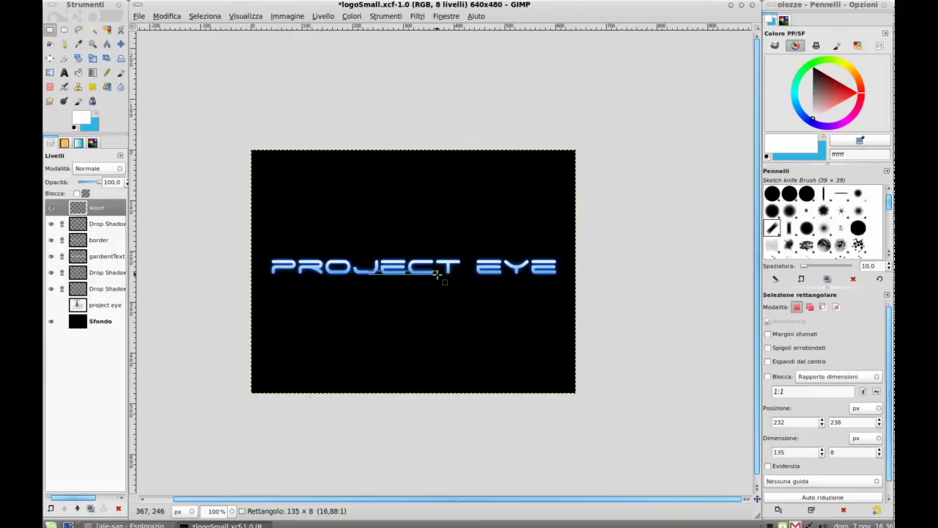
left_click(78, 72)
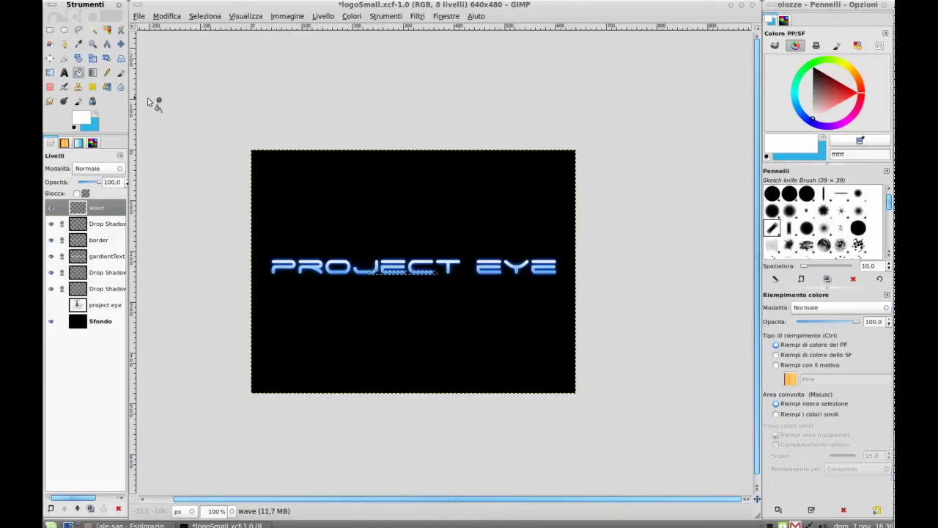
left_click(400, 273)
key("ctrl+shift+a")
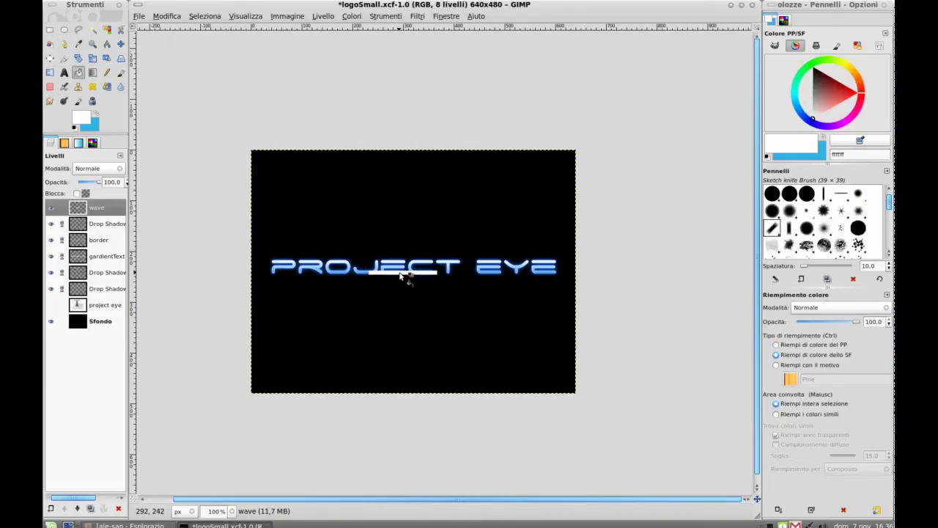
key("m")
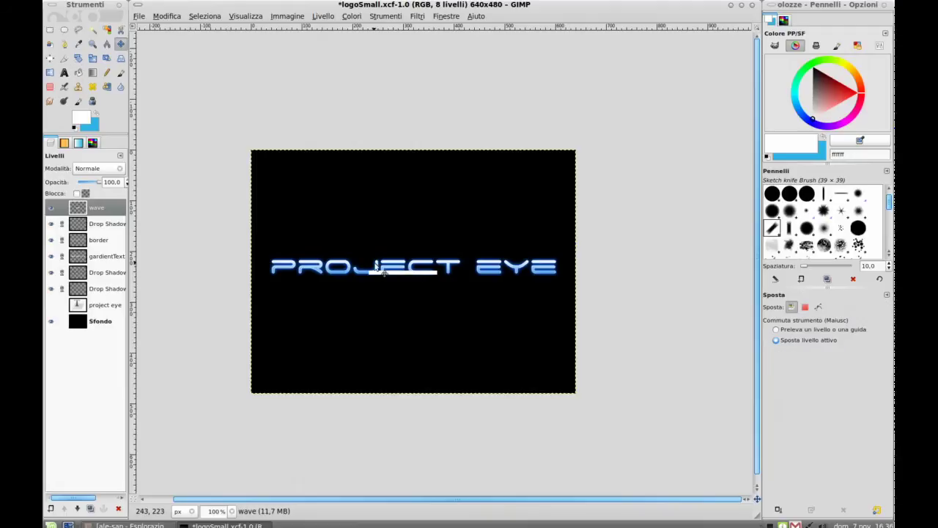
mouse_move(373, 264)
left_mouse_down()
mouse_move(412, 268)
mouse_move(411, 251)
left_mouse_up()
Step: Activate the Eraser with the "A-3 Rocks" brush
scroll(832, 242, "up", 3)
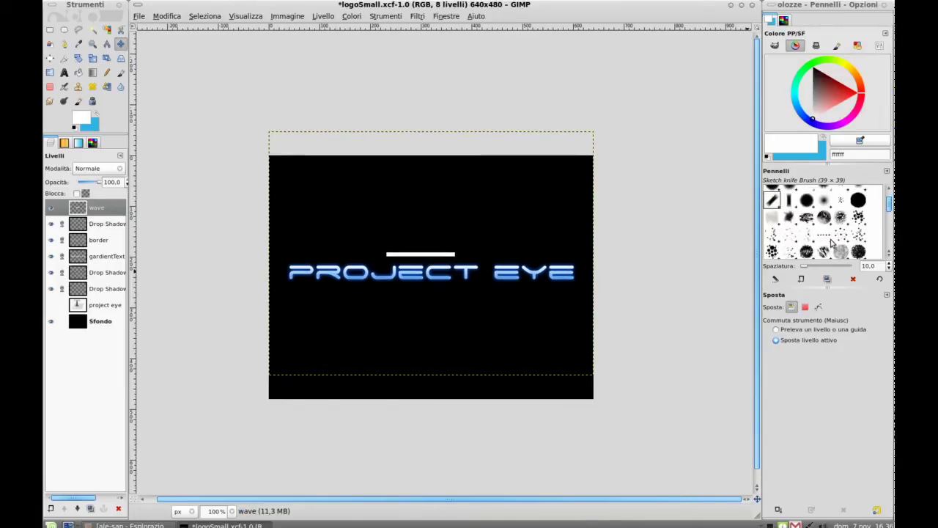
left_click(51, 87)
left_click_drag(890, 204, 890, 209)
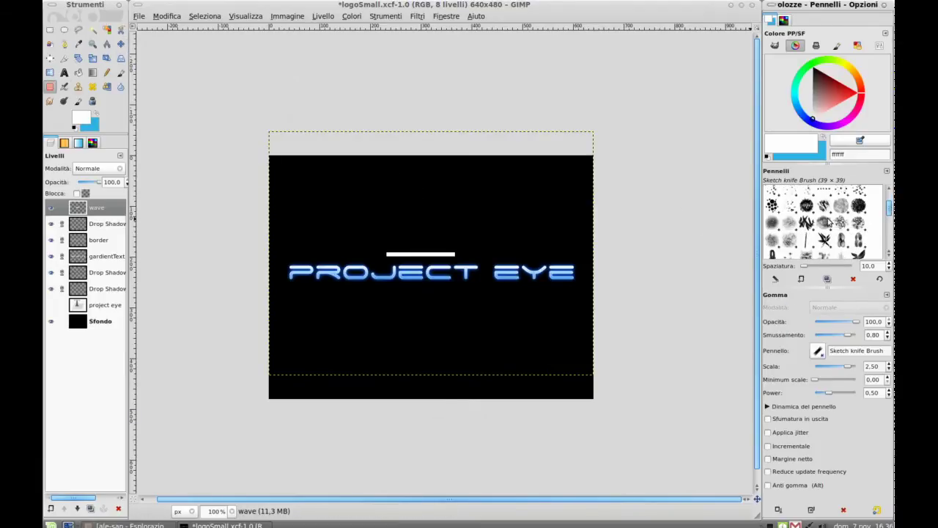
scroll(835, 222, "down", 1)
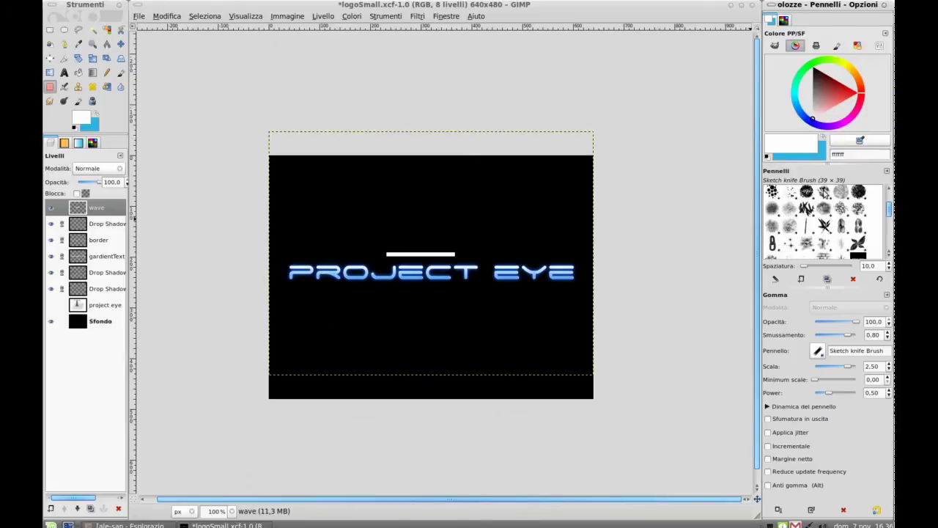
left_click(823, 193)
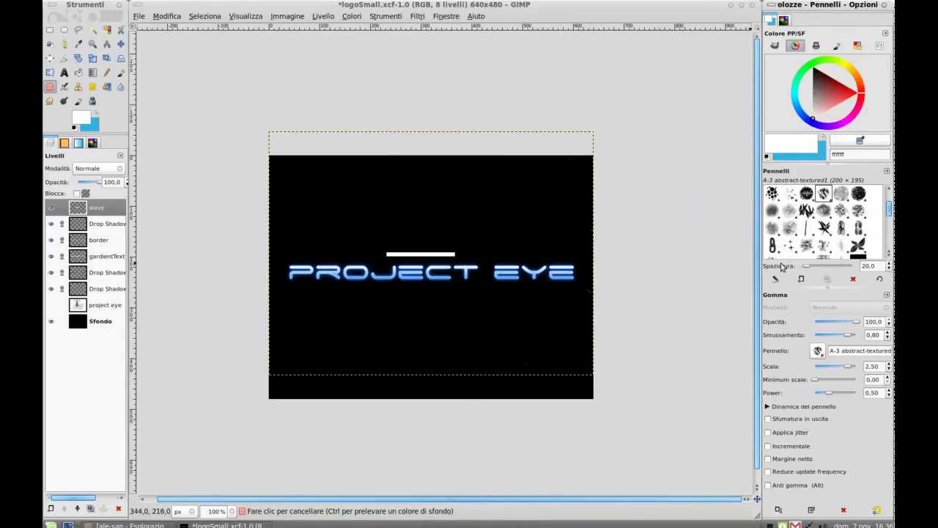
scroll(839, 232, "down", 1)
left_click(858, 196)
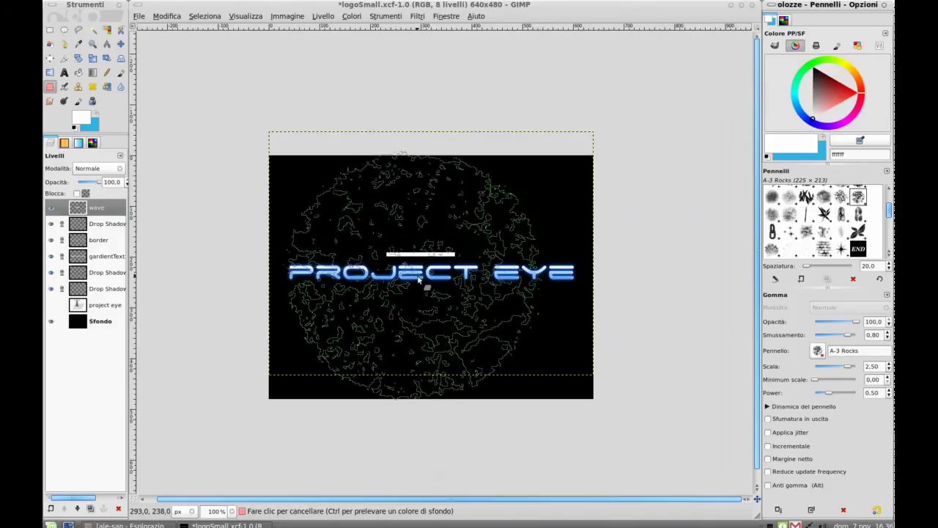
Step: Reduce the eraser brush scale to 0.11
right_click(455, 270)
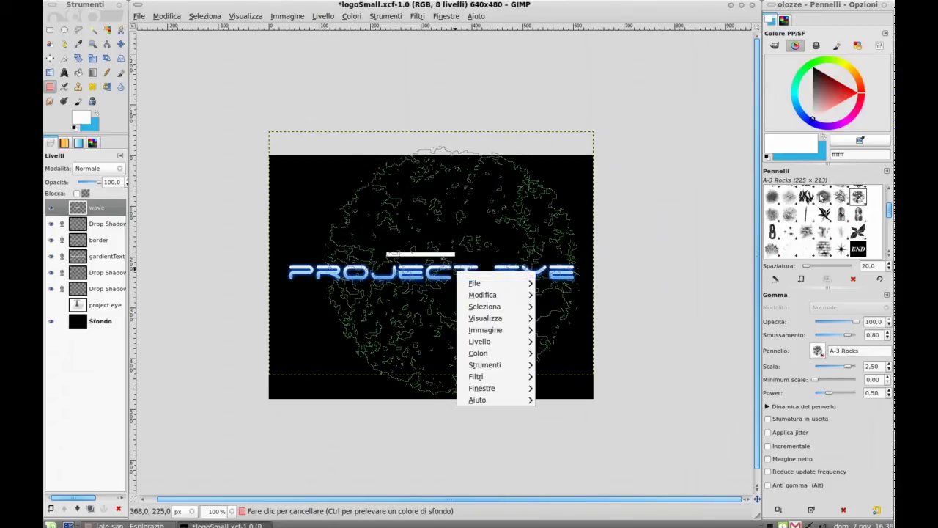
key("Escape")
key("bracketleft")
key("bracketleft")
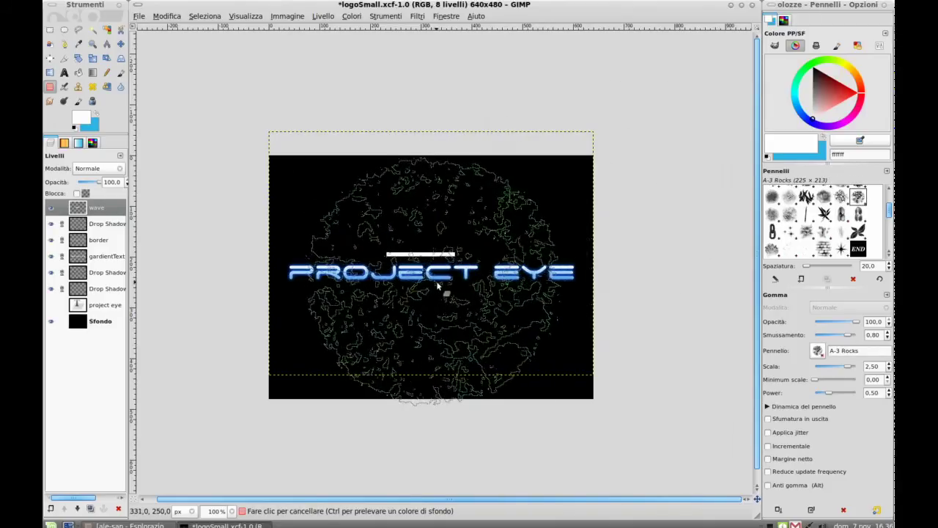
key("bracketleft")
key("bracketleft")
key("bracketleft")
key("bracketleft")
key("bracketleft")
key("bracketleft")
key("bracketleft")
key("bracketleft")
key("bracketleft")
key("bracketleft")
key("bracketleft")
key("bracketleft")
key("bracketleft")
key("bracketleft")
key("bracketleft")
key("bracketleft")
key("bracketleft")
key("bracketleft")
key("bracketleft")
key("bracketleft")
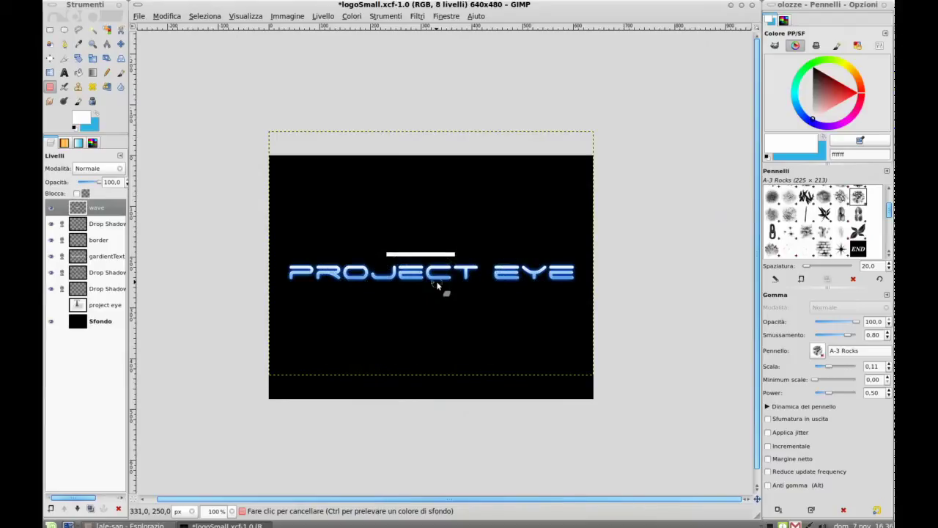
Step: Erase along the edges and the starting end of the white bar with the rocks brush to give it a ragged texture
scroll(378, 229, "right", 2)
scroll(366, 236, "up", 5)
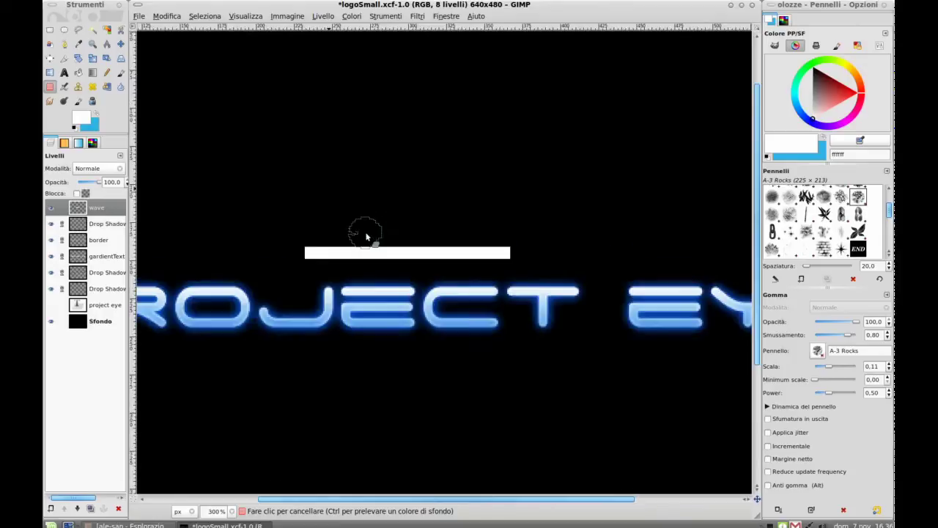
scroll(433, 247, "left", 1)
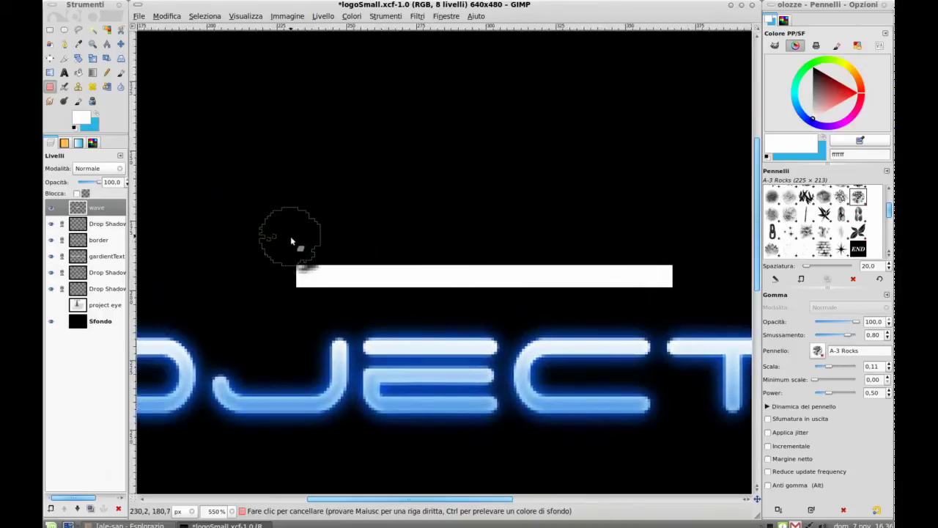
mouse_move(313, 310)
left_mouse_down()
mouse_move(319, 247)
mouse_move(319, 259)
mouse_move(360, 230)
mouse_move(283, 236)
mouse_move(279, 249)
mouse_move(305, 305)
mouse_move(344, 305)
mouse_move(362, 283)
mouse_move(361, 246)
mouse_move(424, 223)
left_mouse_up()
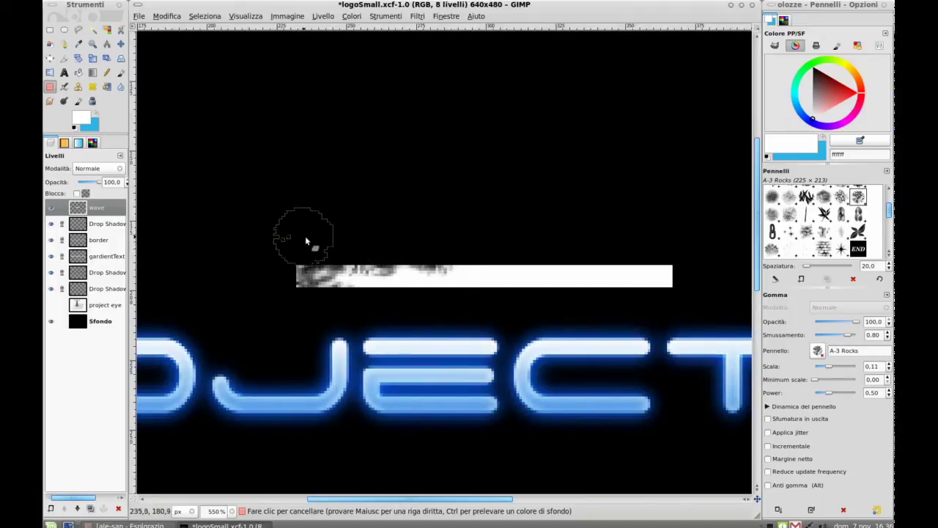
mouse_move(444, 303)
left_mouse_down()
mouse_move(469, 239)
mouse_move(566, 246)
mouse_move(657, 234)
mouse_move(527, 249)
mouse_move(483, 232)
mouse_move(646, 222)
mouse_move(623, 246)
left_mouse_up()
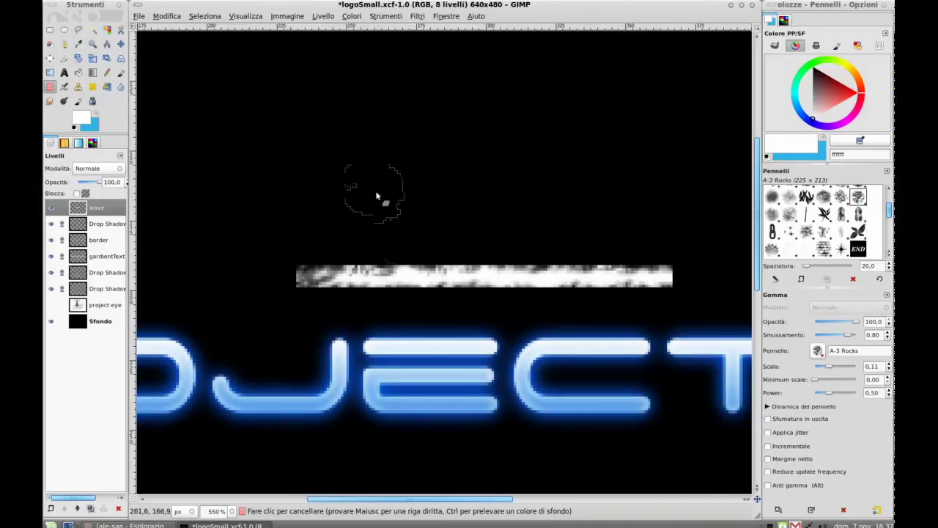
Step: Rotate the "wave" layer by 90 degrees around its centre so the textured white bar stands vertically
scroll(332, 184, "right", 1)
scroll(335, 184, "down", 3)
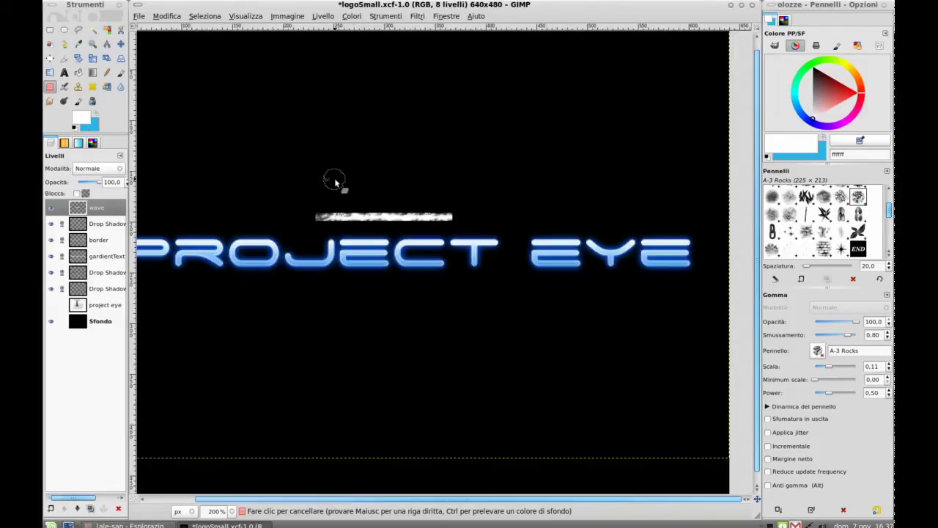
scroll(334, 182, "down", 1)
scroll(340, 168, "up", 1)
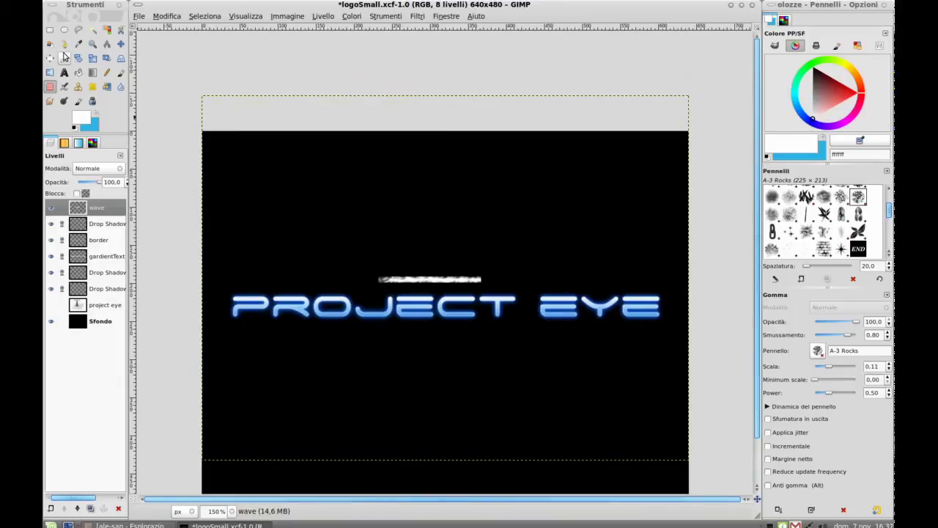
left_click(75, 211)
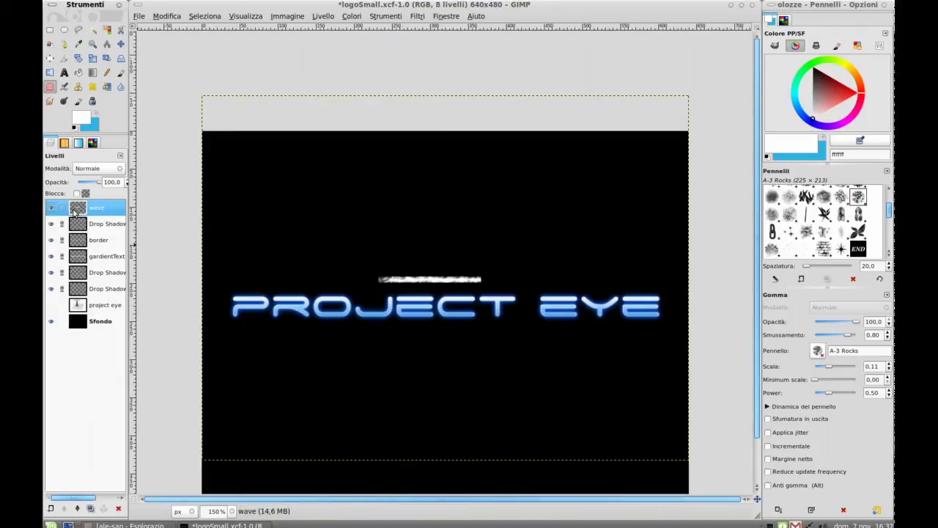
left_click(50, 59)
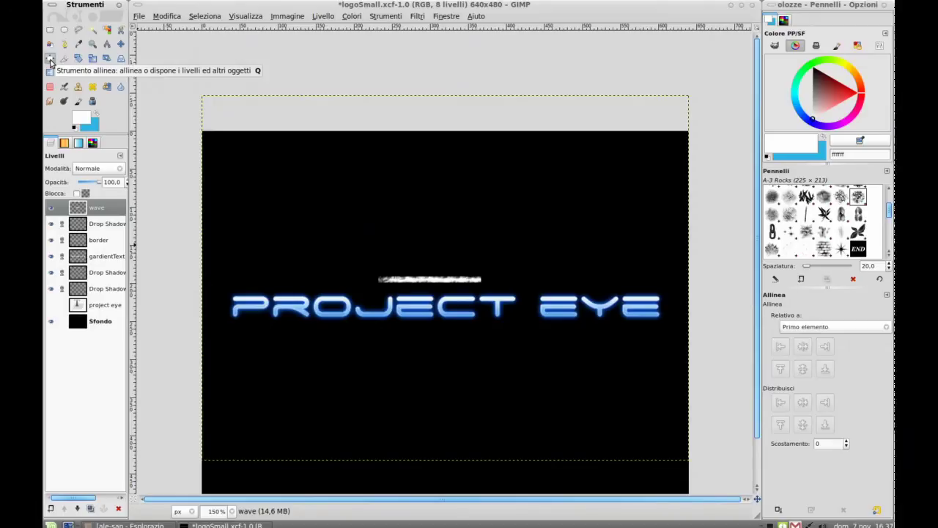
left_click(78, 212)
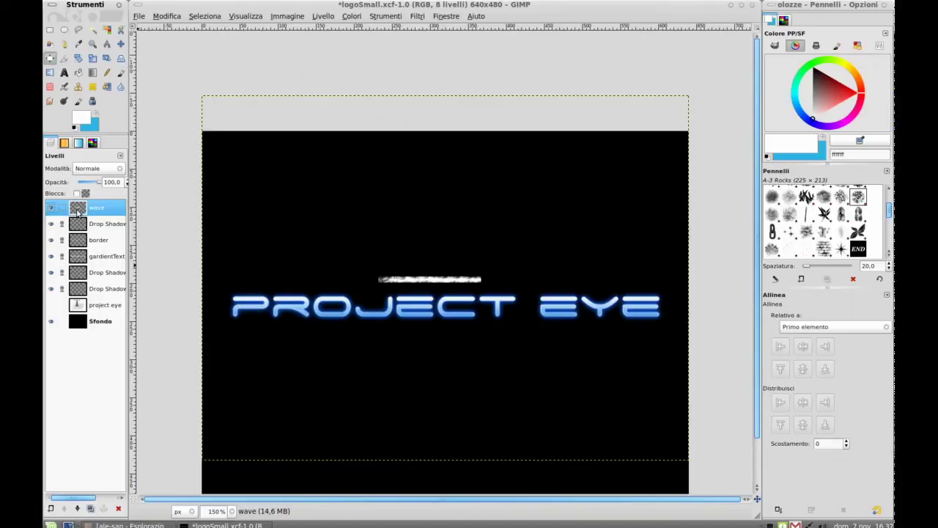
left_click(77, 61)
left_click(402, 306)
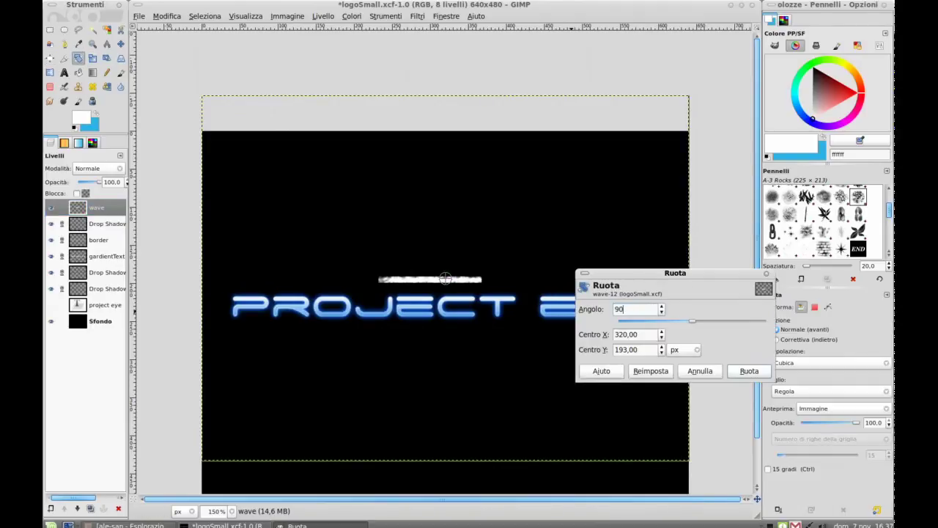
key("Return")
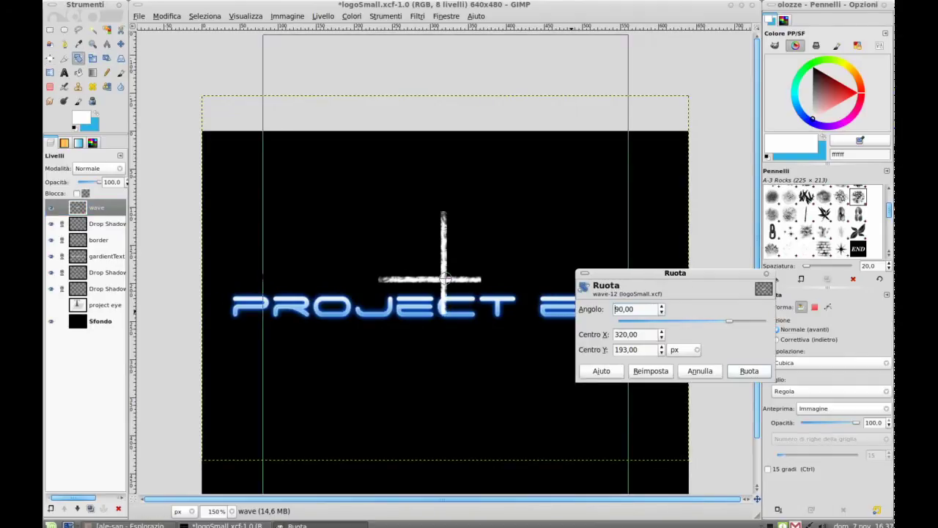
left_click(746, 372)
Step: Move the vertical white bar down so it crosses the text between the "E" and "C" of PROJECT
scroll(459, 216, "down", 3)
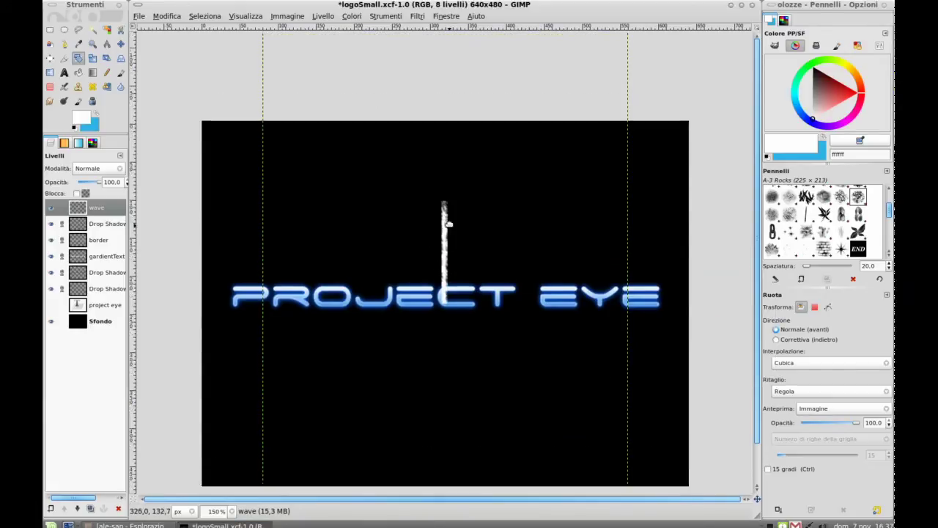
key("m")
left_click_drag(440, 184, 434, 231)
Step: Apply the Wind distortion filter to the vertical bar with direction from the left, leading edge, threshold 7 and strength 10
left_click(419, 16)
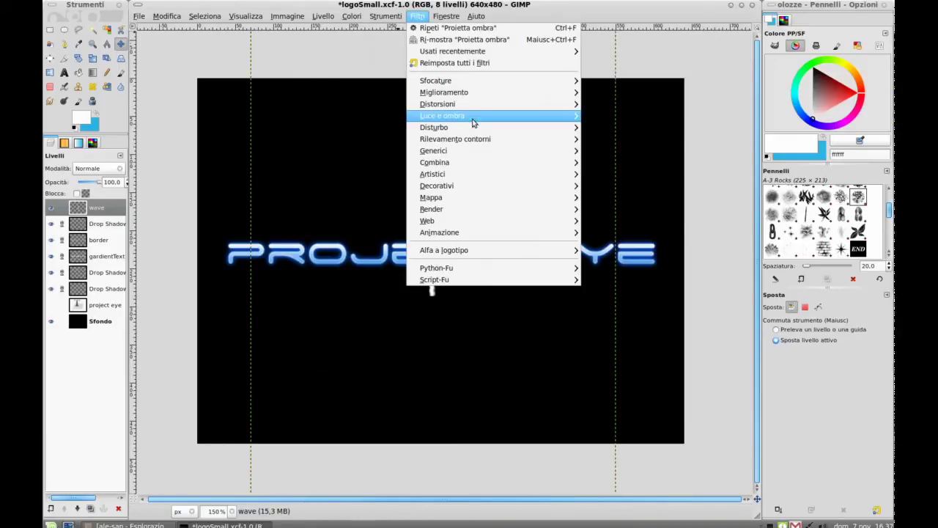
mouse_move(506, 103)
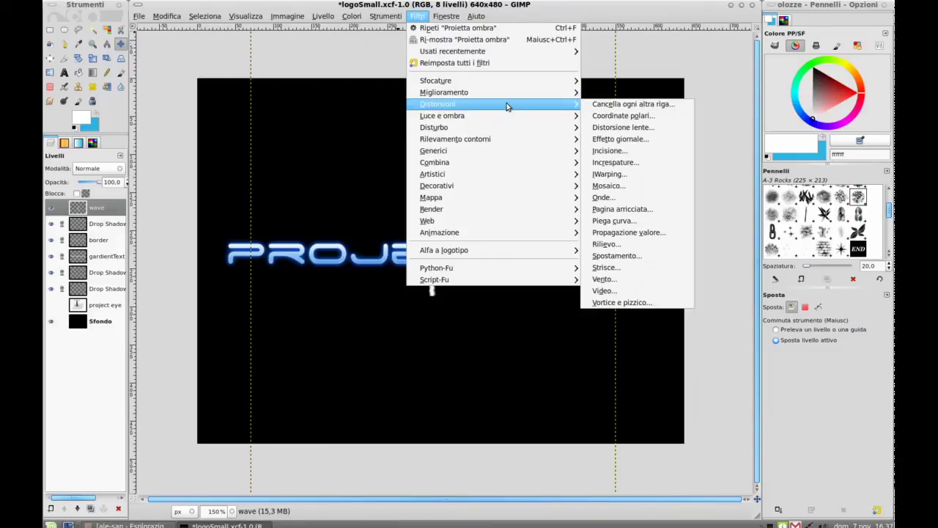
left_click(617, 285)
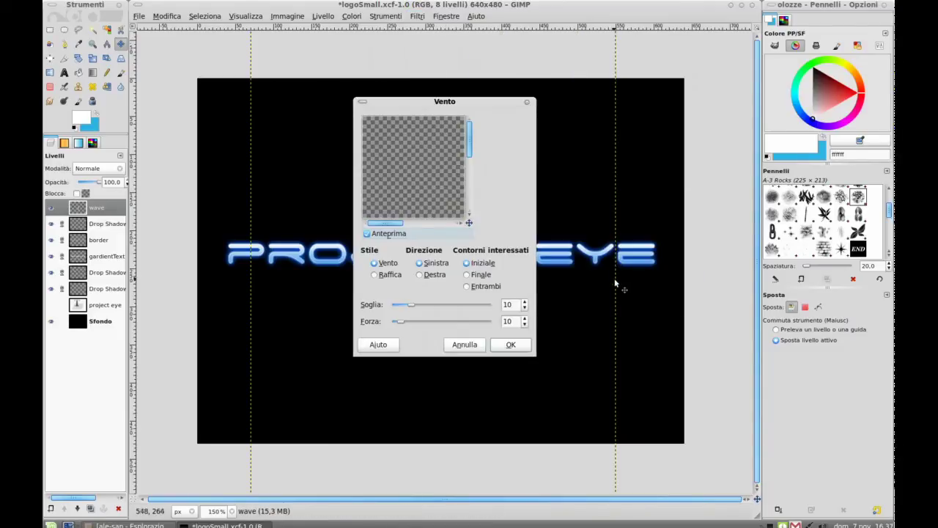
left_click_drag(434, 106, 628, 138)
mouse_move(593, 218)
left_mouse_down()
mouse_move(598, 176)
mouse_move(622, 195)
mouse_move(612, 197)
left_mouse_up()
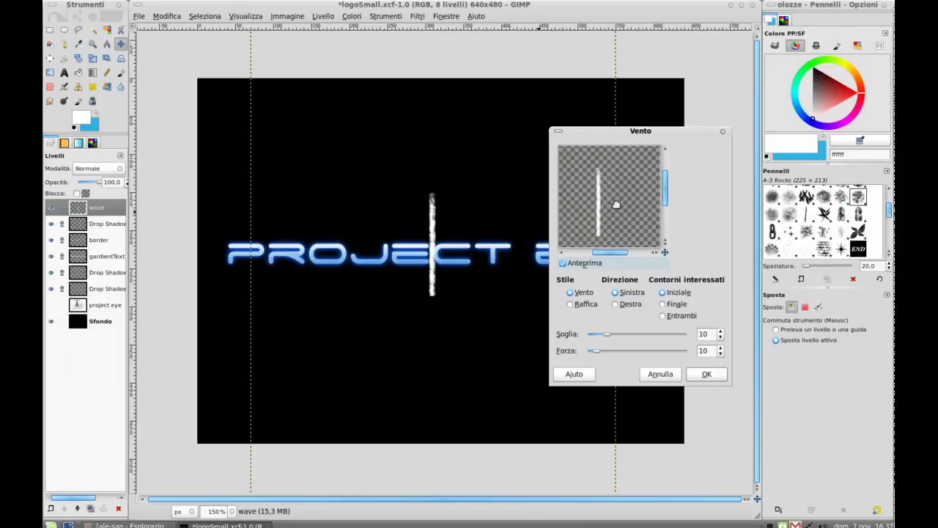
left_click_drag(607, 336, 595, 353)
left_click_drag(606, 336, 604, 337)
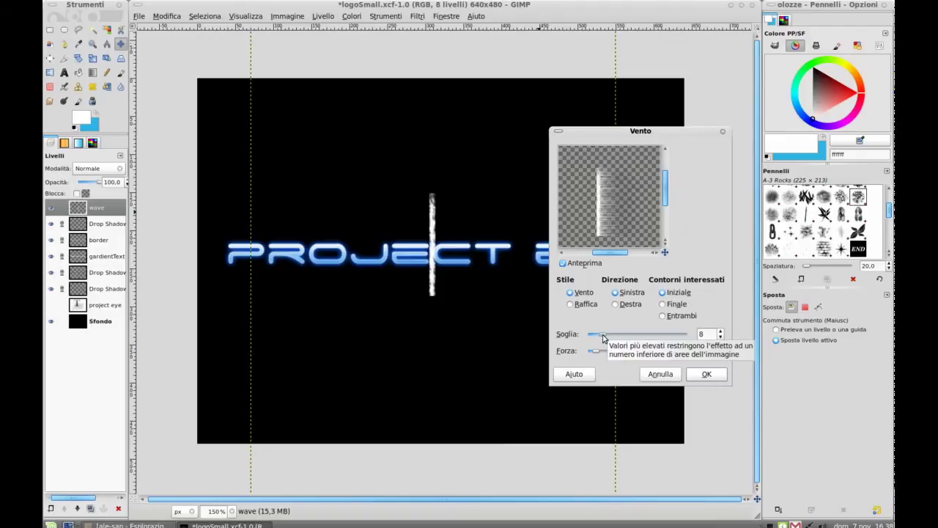
left_click(706, 374)
Step: Try a repeat of the Wind filter with the same settings on the "wave" layer, and undo it
key("shift+m")
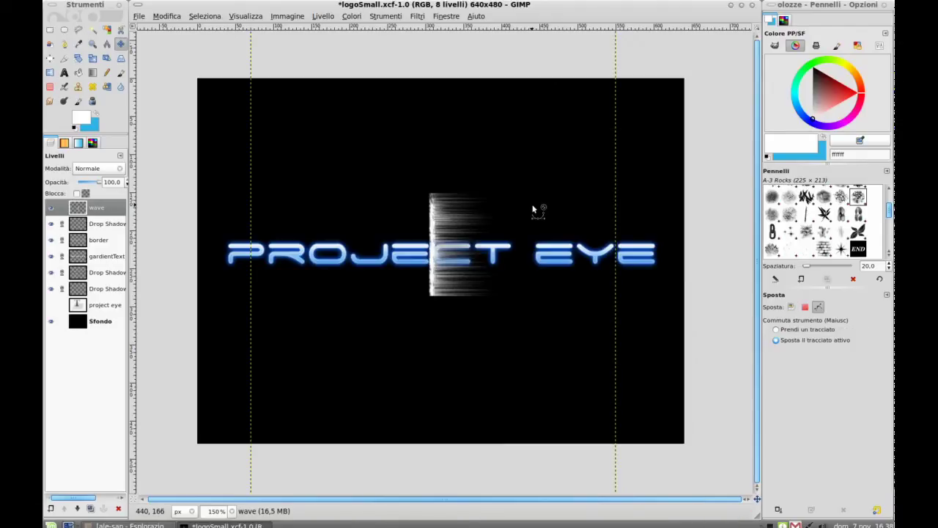
key("ctrl+f")
key("ctrl+z")
Step: Apply the Wind filter to the "wave" layer again with threshold 0 and strength 4
left_click(351, 16)
mouse_move(417, 16)
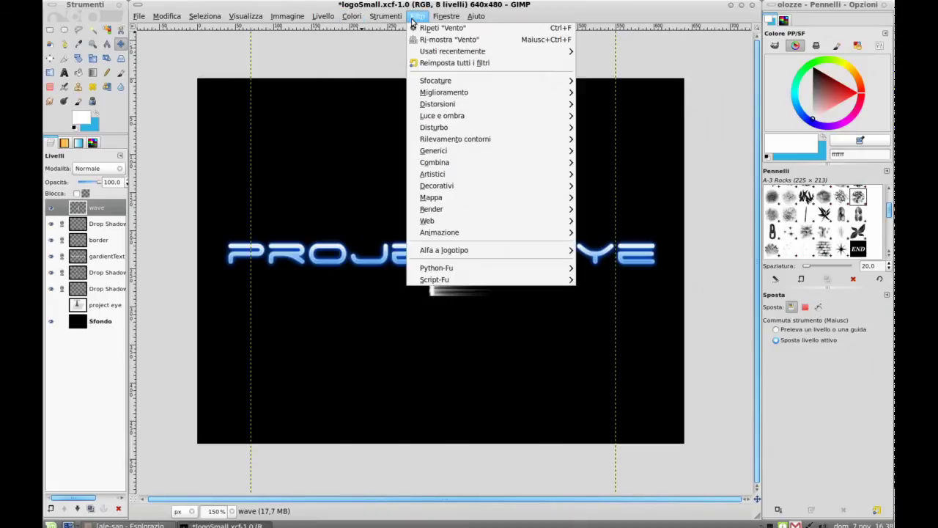
mouse_move(453, 107)
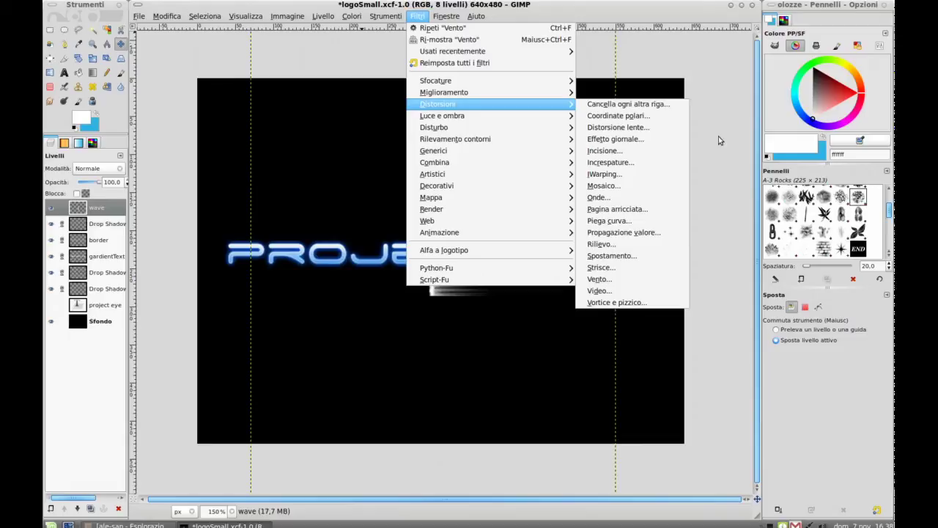
left_click(653, 274)
left_click_drag(441, 103, 689, 131)
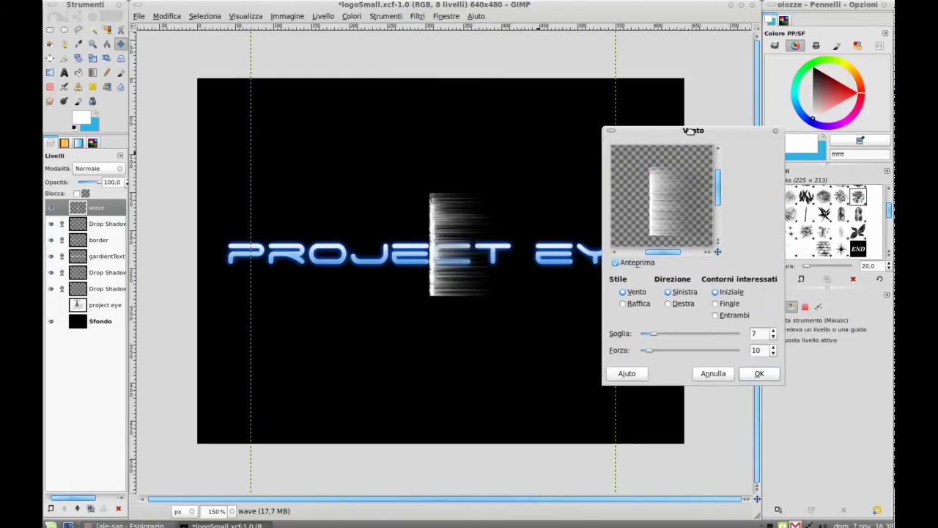
left_click_drag(651, 335, 644, 354)
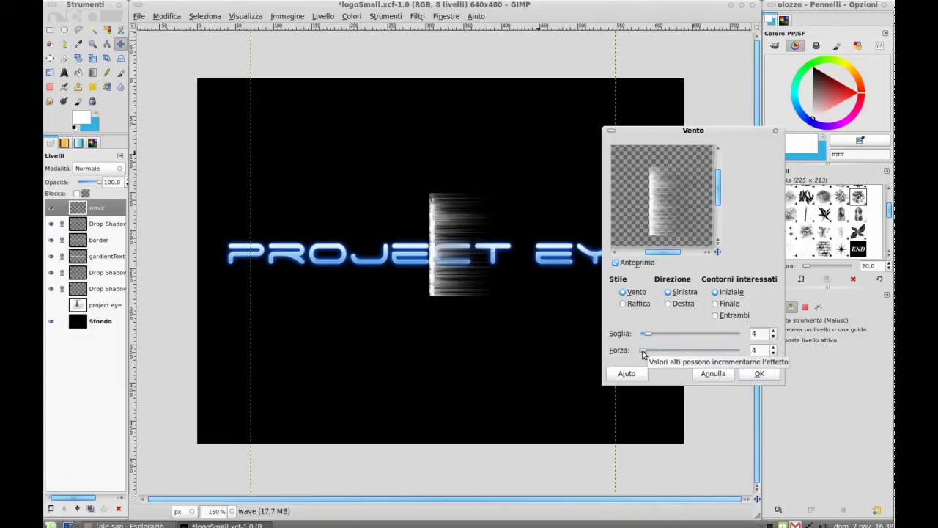
left_click_drag(657, 337, 606, 338)
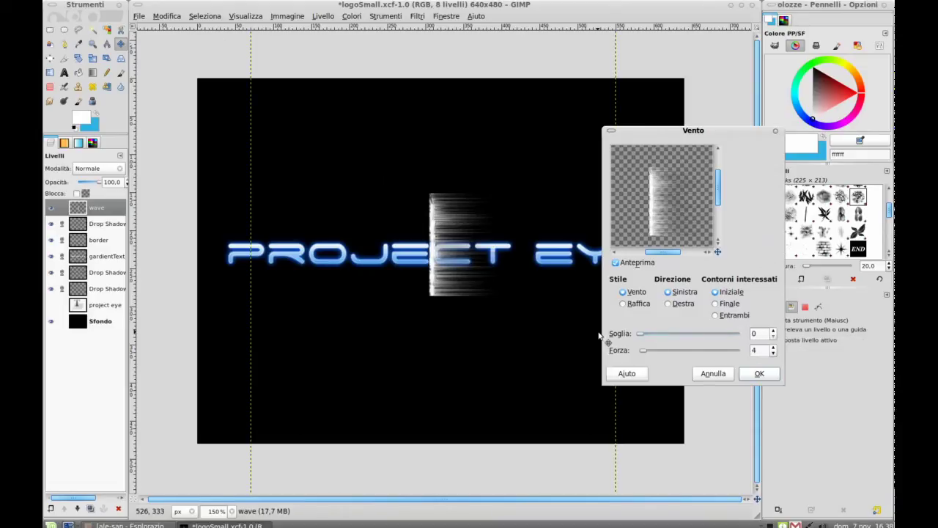
left_click(760, 375)
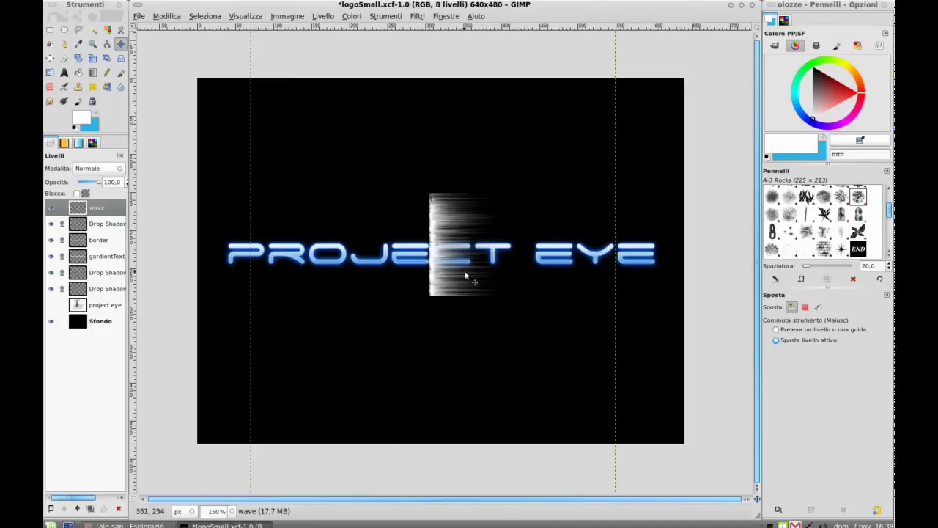
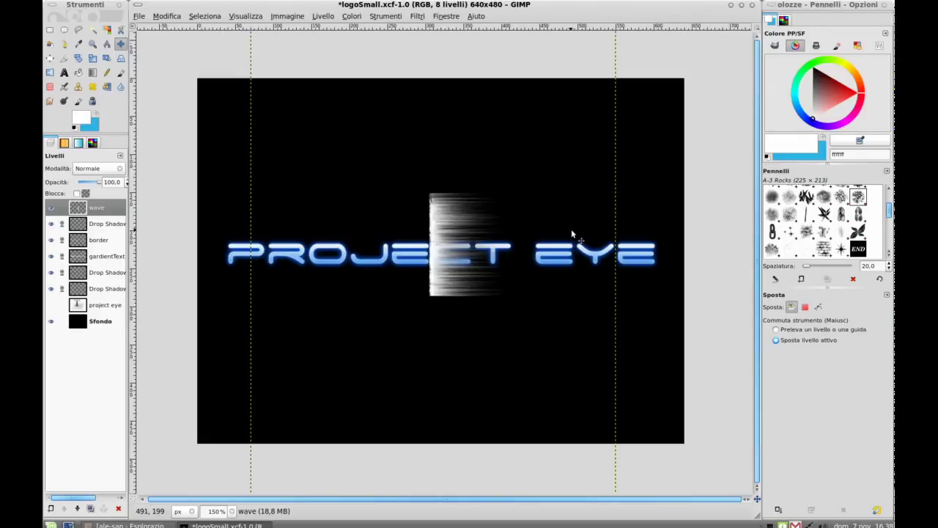
Step: Rotate the streaked "wave" layer by -90 degrees so the streaks point upward
left_click(78, 58)
left_click(434, 266)
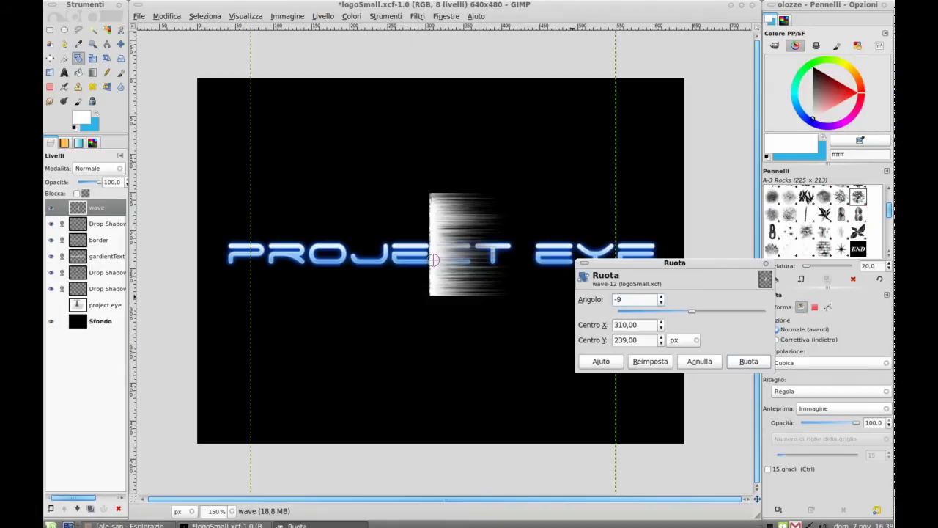
type("-90")
key("Return")
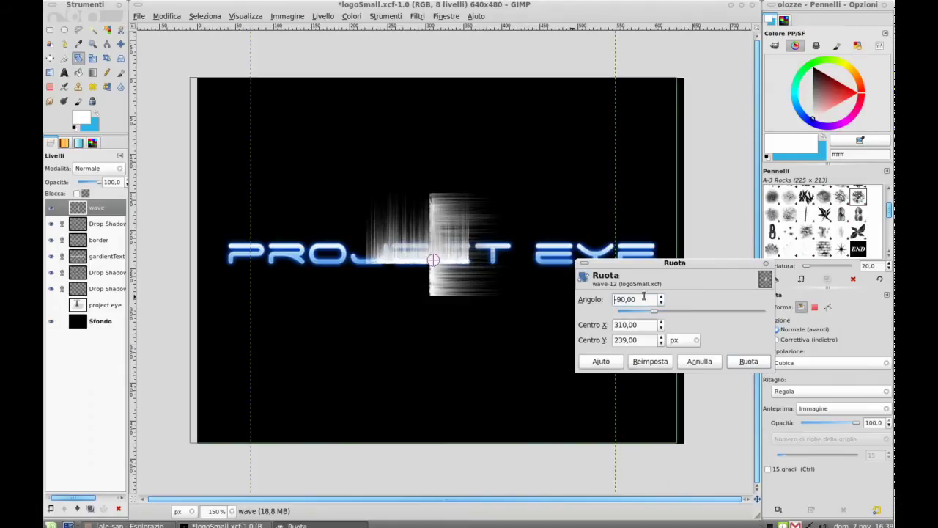
left_click(747, 362)
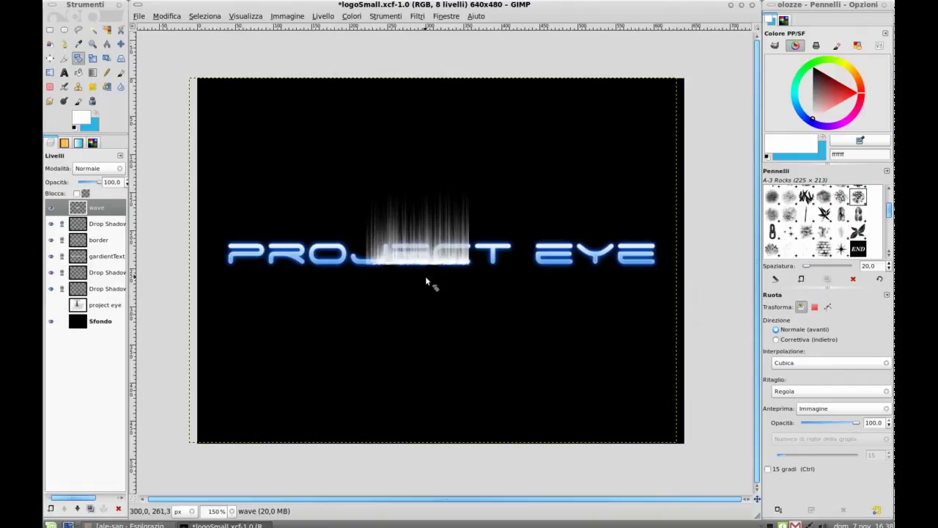
Step: Duplicate the "wave" layer, with the original streaks at the upper edge of the image and the copy over the first letters
key("m")
left_click_drag(440, 266, 288, 252)
left_click(90, 508)
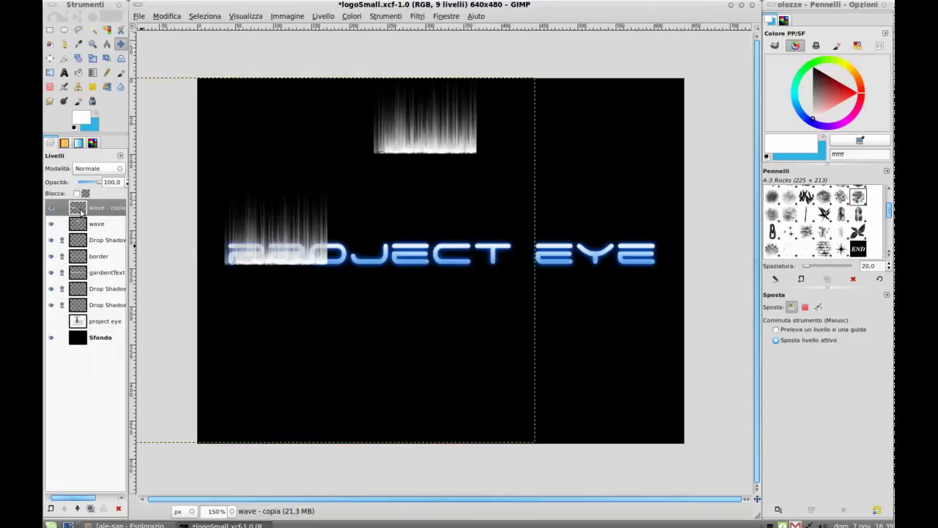
Step: Load the alpha of the duplicated wave layer as a selection and autocrop that layer to its content
right_click(80, 209)
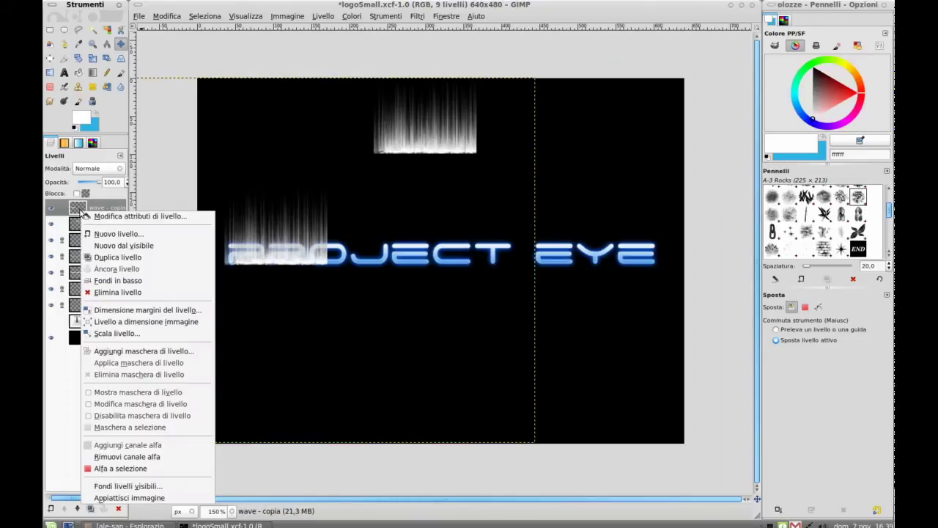
left_click(109, 467)
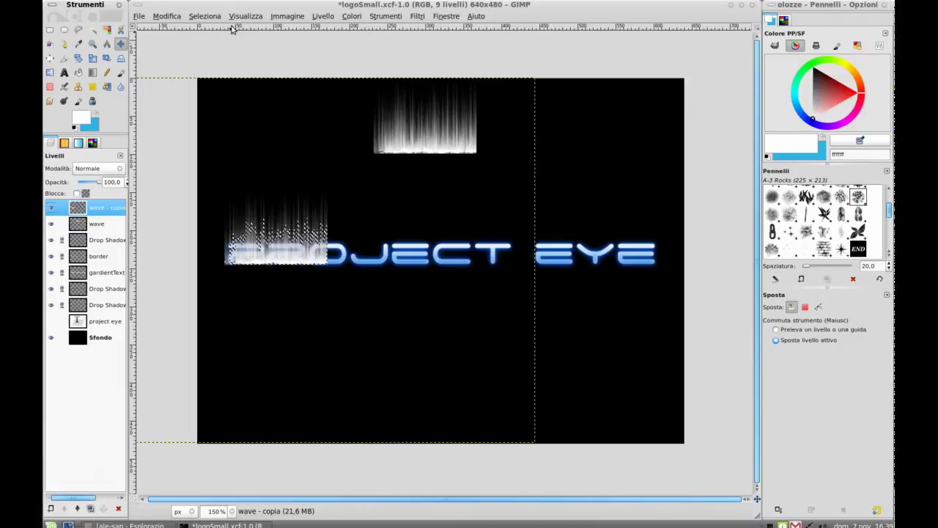
left_click(200, 18)
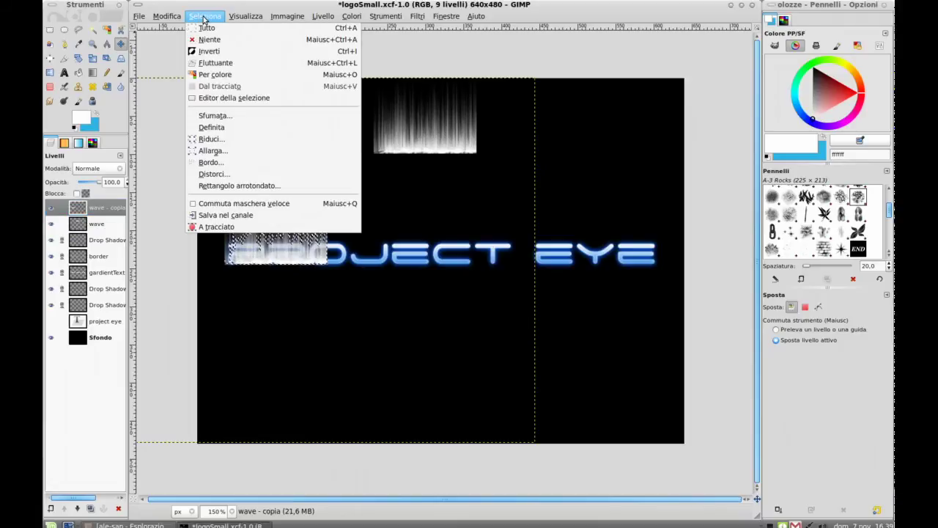
mouse_move(353, 20)
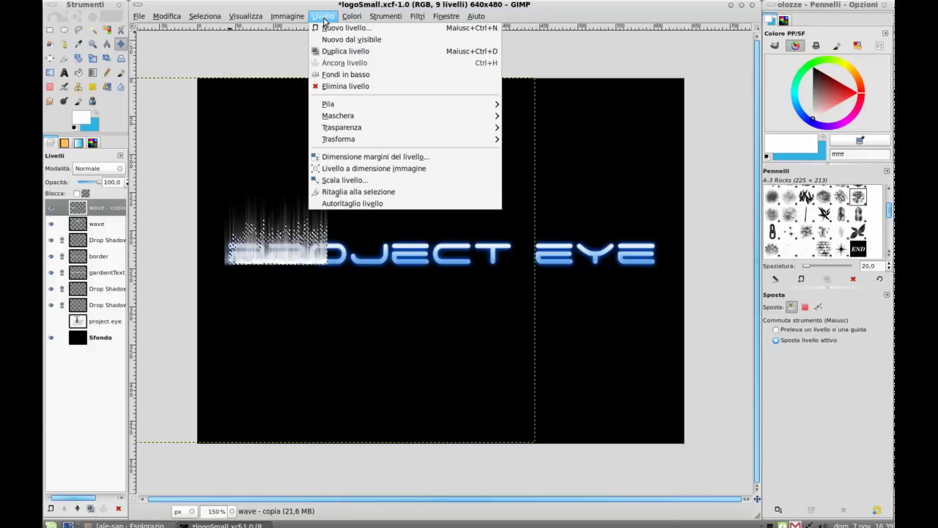
left_click(375, 203)
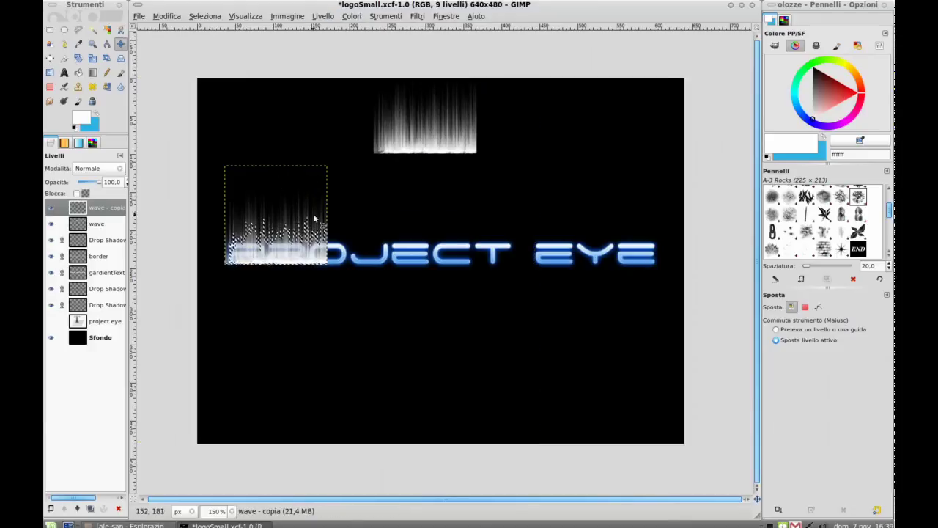
Step: Scale the duplicated wave layer to 62 × 60 px with its aspect ratio kept, and move it over the "P" of PROJECT
left_click(93, 62)
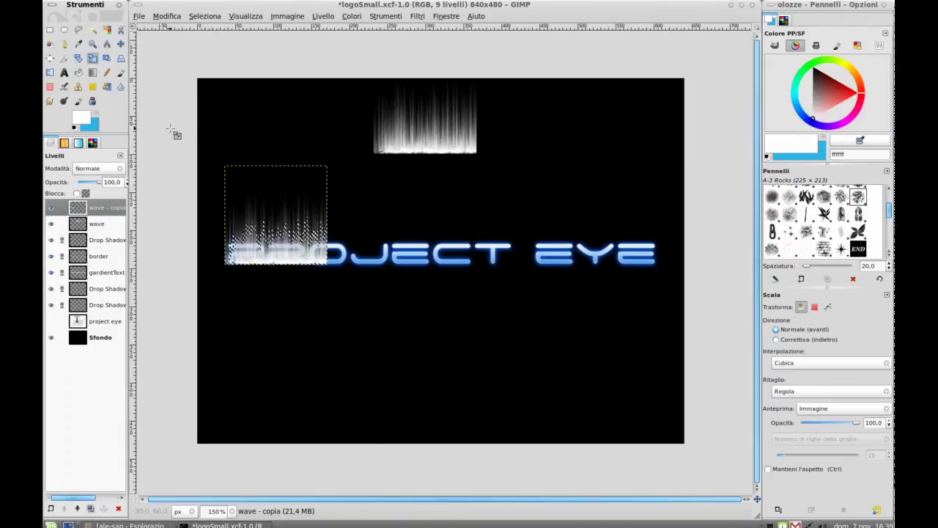
left_click(239, 183)
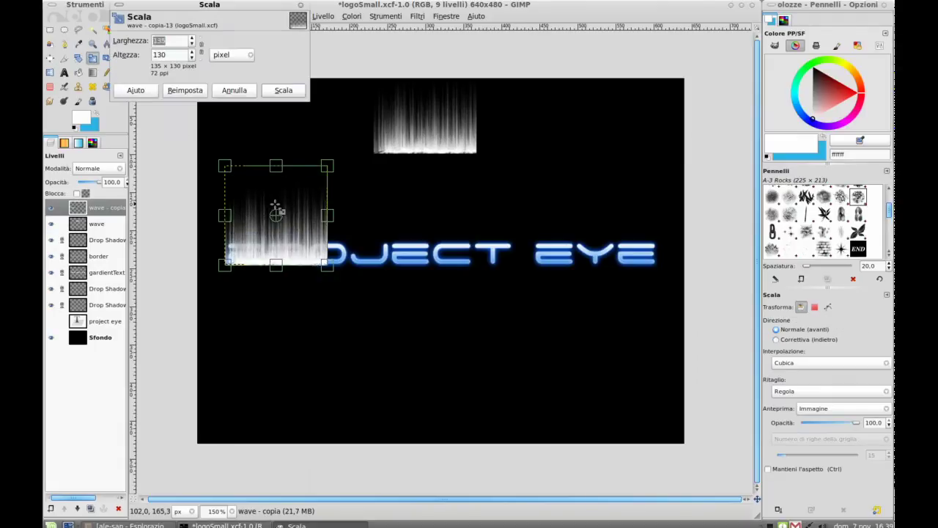
left_click_drag(227, 170, 279, 218)
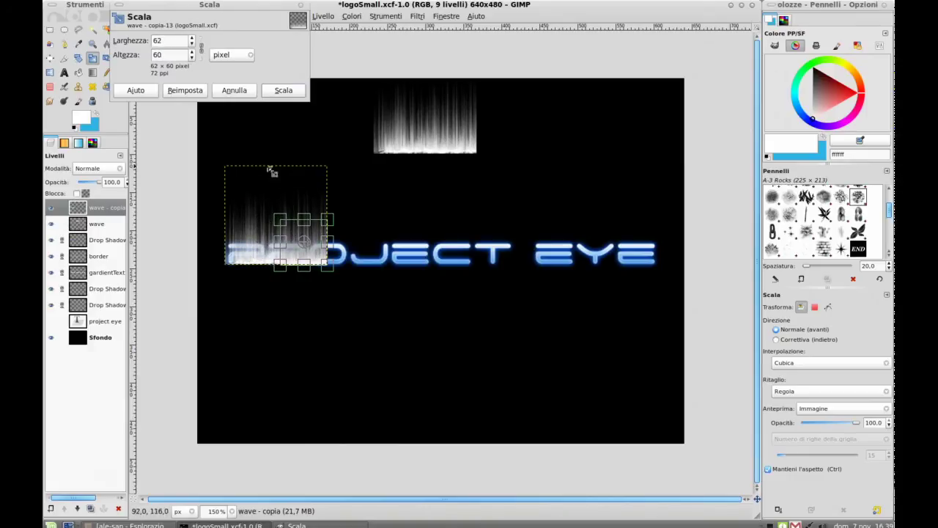
left_click(284, 90)
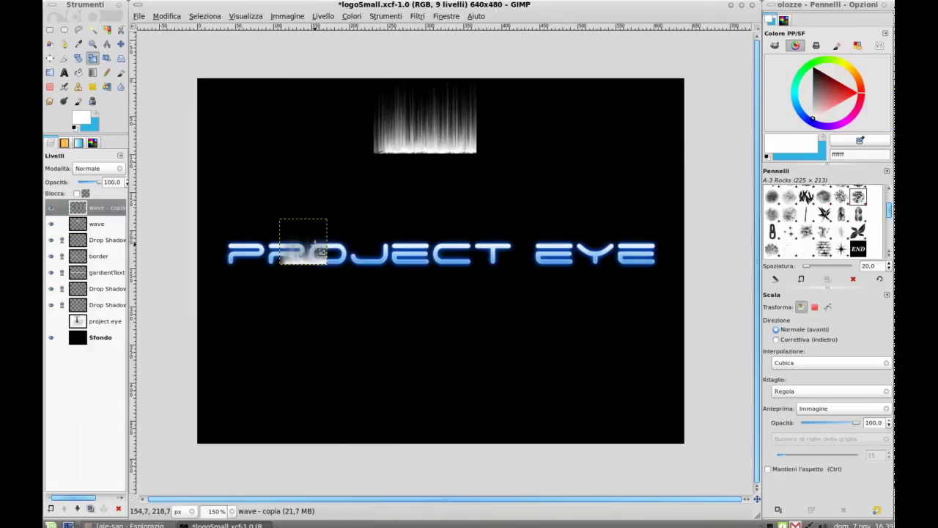
key("m")
left_click_drag(318, 253, 258, 257)
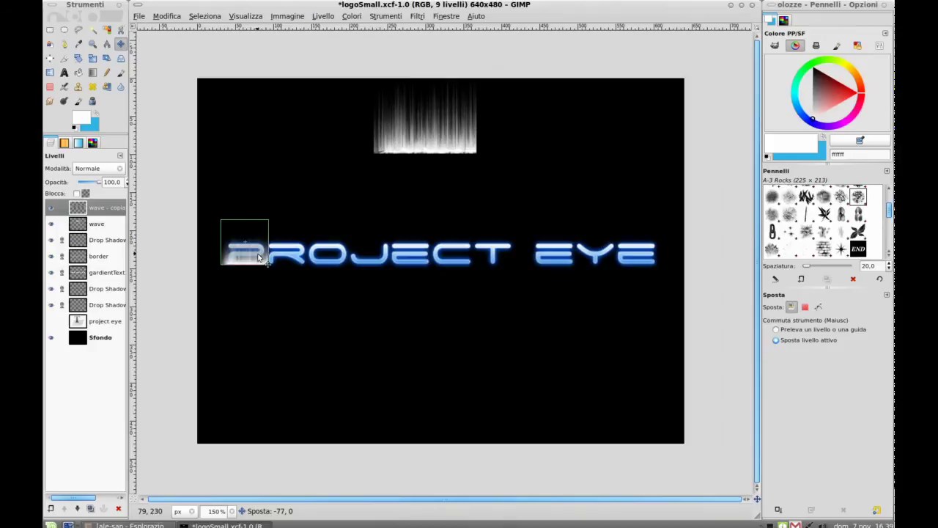
left_click_drag(258, 257, 258, 257)
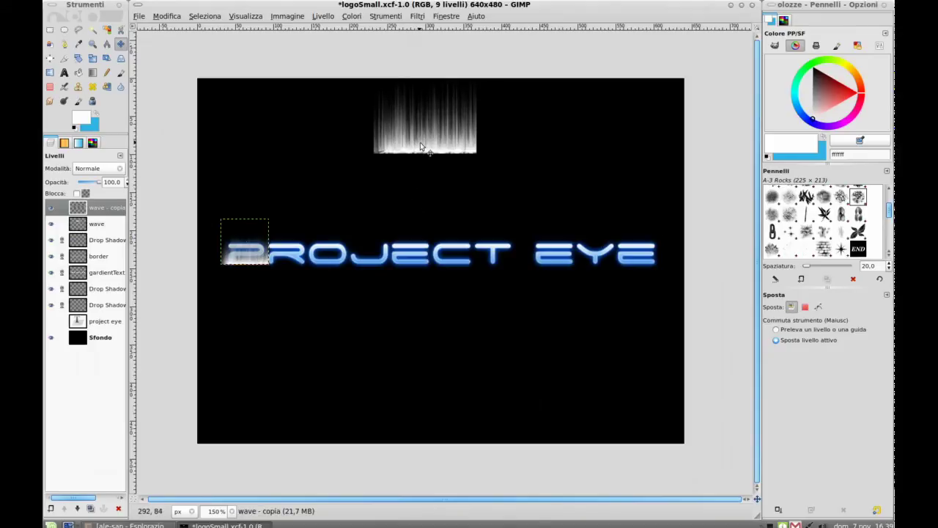
left_click(81, 223)
left_click(91, 509)
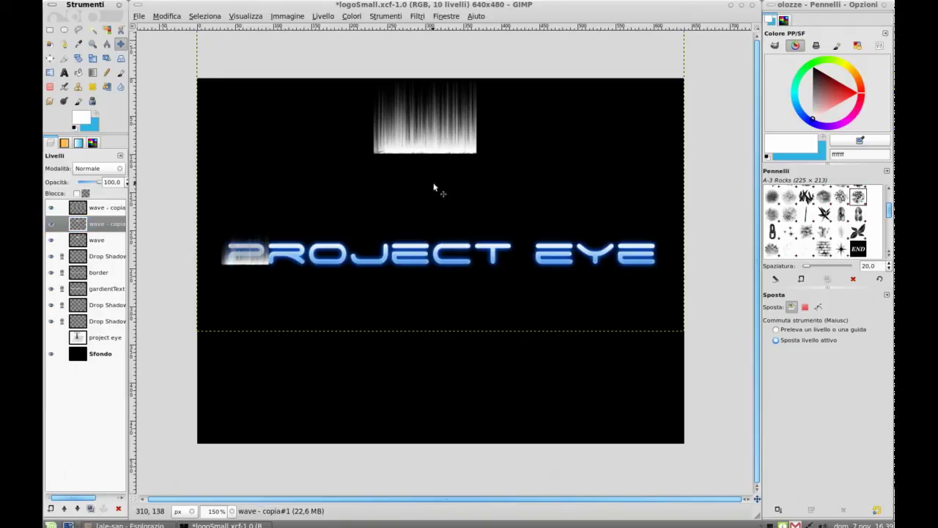
left_click_drag(431, 148, 314, 259)
key("ctrl+z")
key("ctrl+z")
Step: Load the alpha of the original "wave" layer as a selection and autocrop that layer to its content
right_click(82, 225)
left_click(109, 485)
left_click(323, 15)
left_click(356, 209)
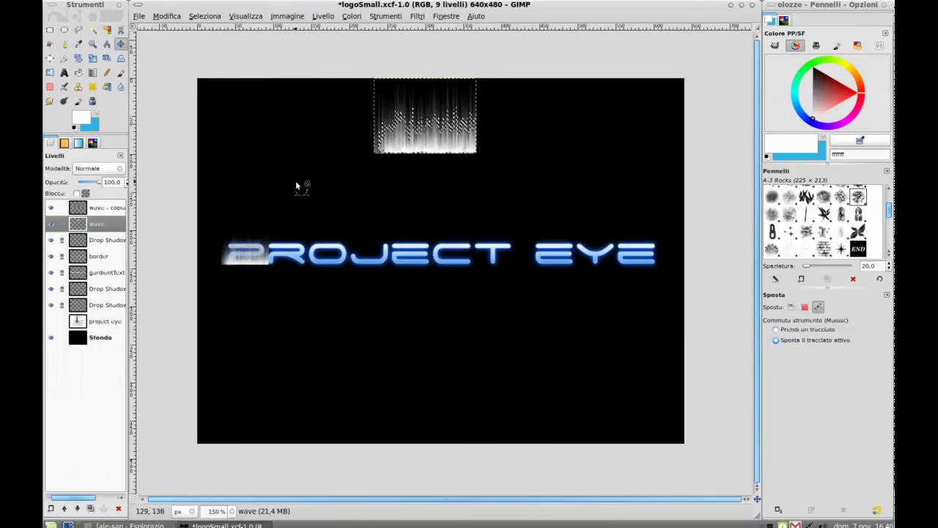
Step: Place a scaled-down duplicate of the cropped "wave" layer over the "RO" of PROJECT, and move the original over "JE"
left_click(90, 508)
left_click_drag(398, 107, 297, 261)
left_click(92, 58)
left_click(282, 91)
key("m")
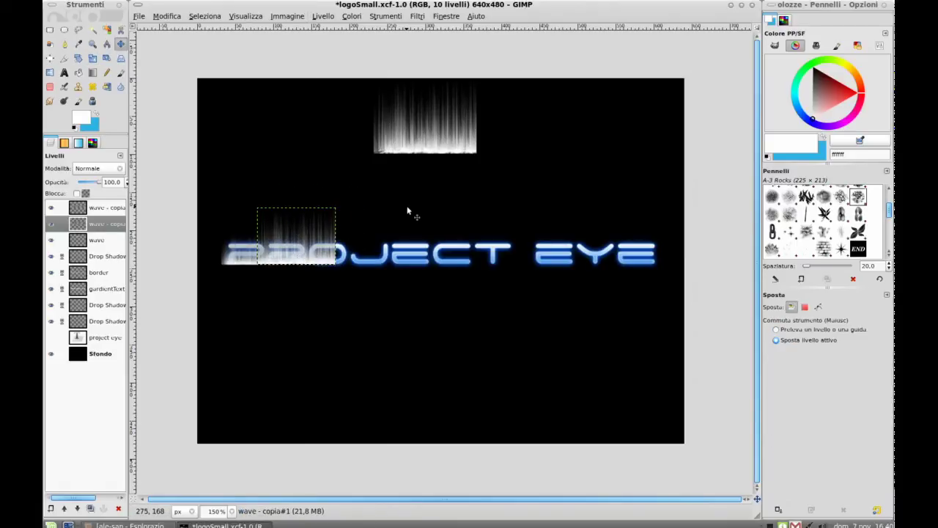
left_click(81, 240)
left_click_drag(431, 141, 379, 249)
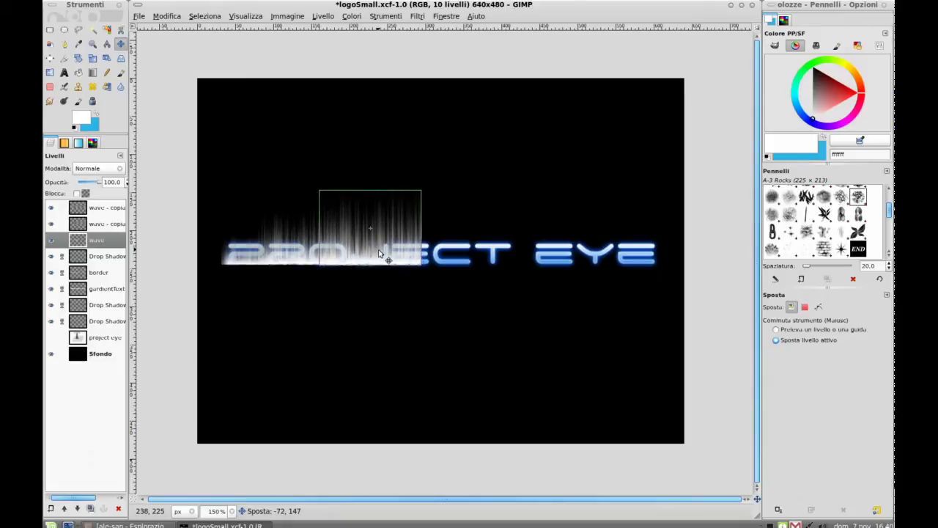
Step: Duplicate the "wave" layer, scale the copy slightly down and move it over the "CT" of PROJECT
left_click(90, 508)
left_click_drag(322, 246, 450, 247)
left_click(92, 57)
left_click(410, 194)
left_click_drag(410, 193, 440, 217)
key("Return")
key("m")
left_click_drag(491, 261, 444, 261)
Step: Rescale the wave copy over "CT" with width and height linked, and realign its base with the neighbouring streaks
key("shift+s")
left_click(453, 247)
left_click(197, 47)
scroll(191, 44, "down", 20)
scroll(190, 45, "up", 20)
key("Return")
key("m")
left_click_drag(444, 239, 449, 245)
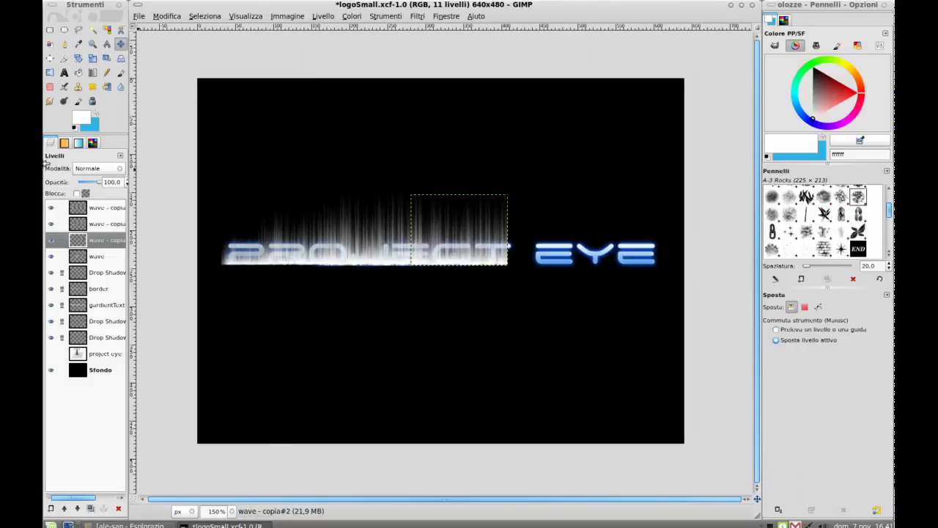
Step: Duplicate the wave copy lying over "RO" and move the new copy over the first "E" of EYE
left_click(82, 207)
left_click(82, 224)
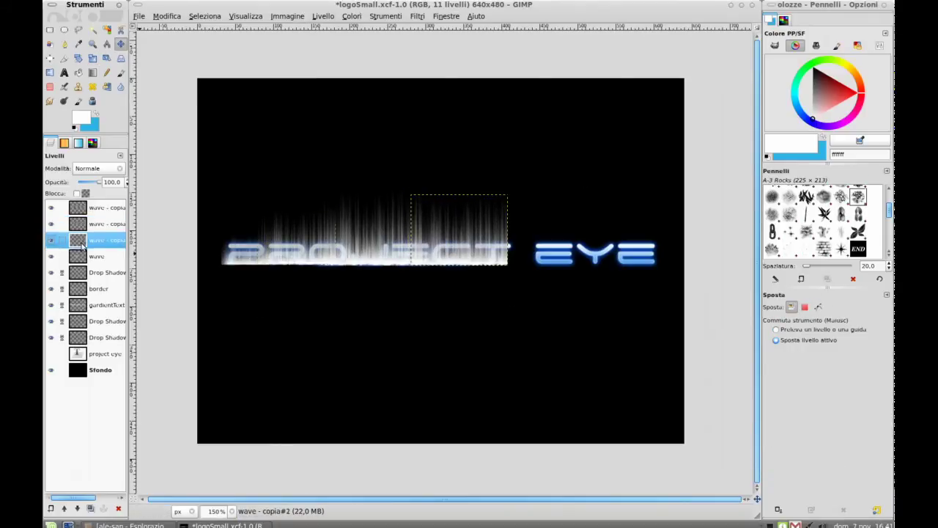
key("shift+ctrl+d")
left_click_drag(312, 251, 534, 260)
Step: Duplicate the small wave copy lying over the "P" and move the new copy over the last "E" of EYE
key("Page_Down")
key("Page_Down")
key("Page_Down")
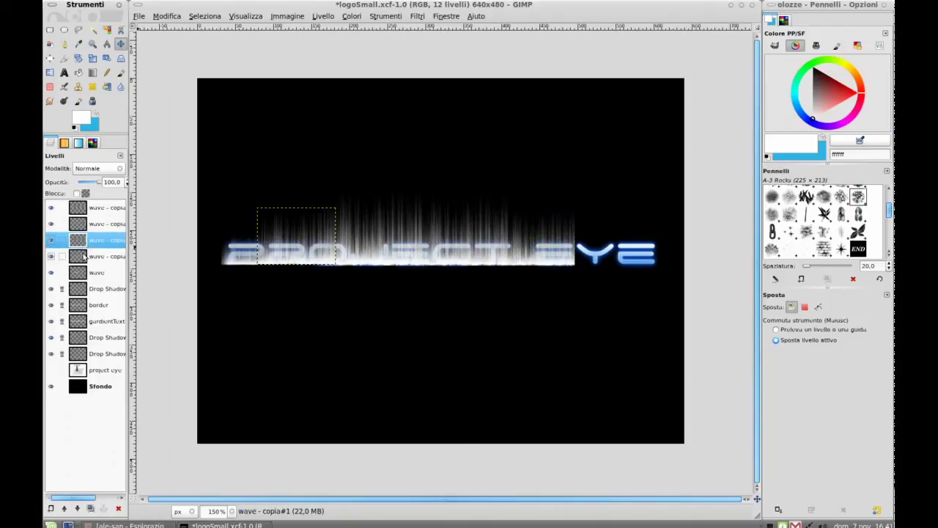
key("Home")
left_click(92, 59)
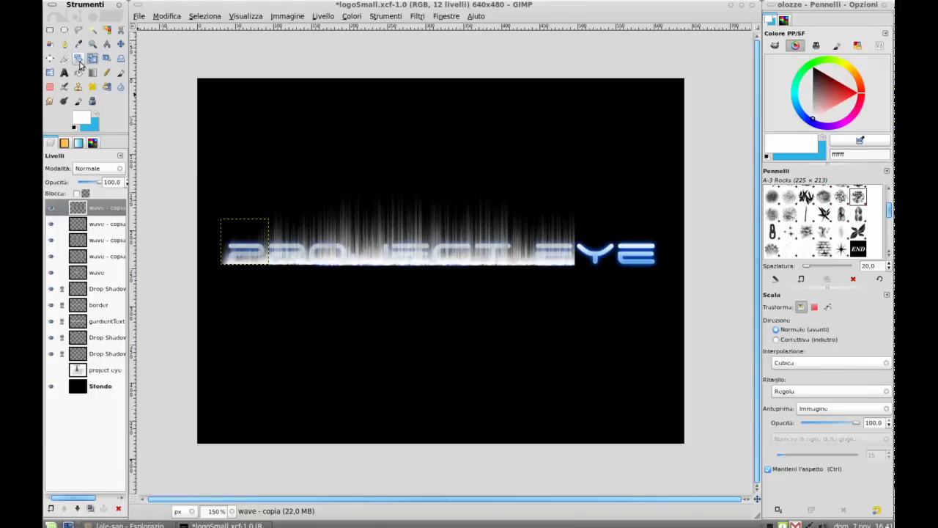
key("m")
key("shift+ctrl+d")
left_click_drag(263, 262, 652, 256)
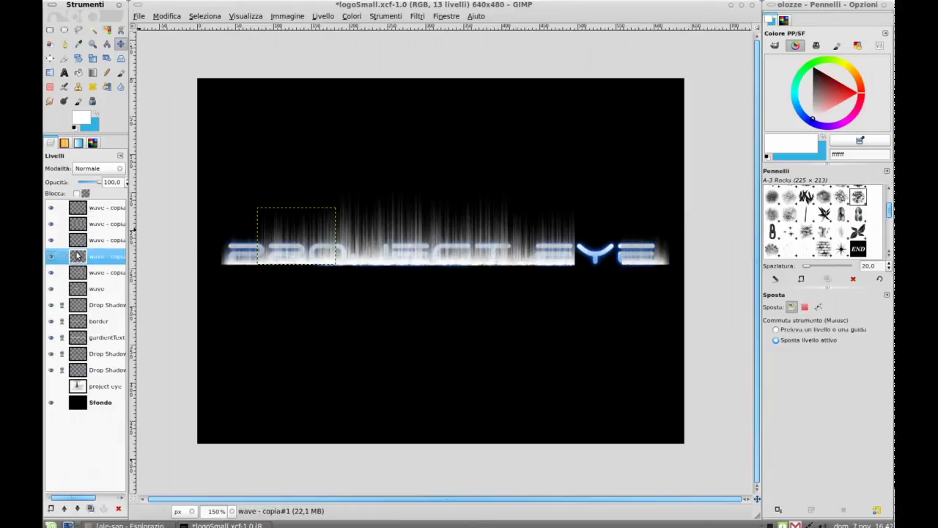
Step: Duplicate a large wave layer, scale the copy down with its aspect ratio kept, and fit it over the "YE" of EYE
left_click(78, 290)
left_click(90, 508)
left_click_drag(379, 261, 598, 262)
left_click(92, 58)
left_click(587, 227)
left_click(191, 42)
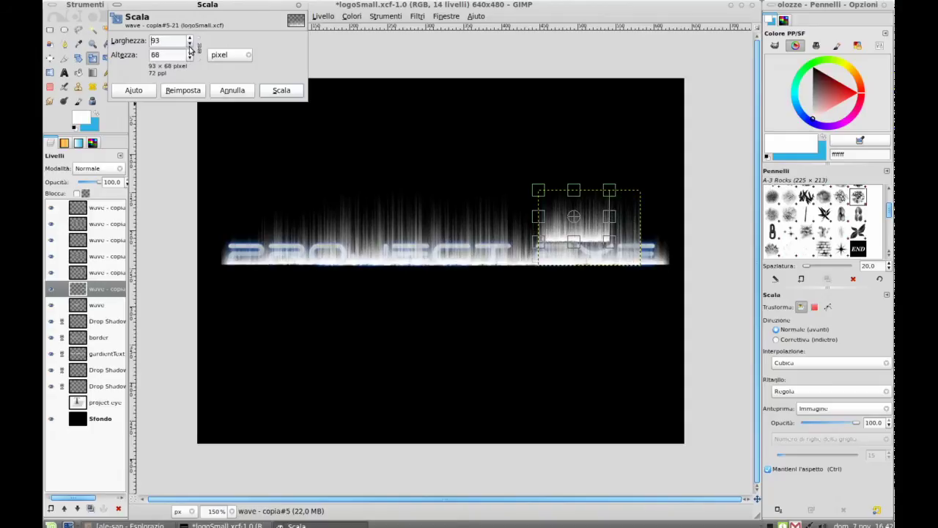
left_click(282, 91)
key("m")
left_click_drag(591, 133, 612, 154)
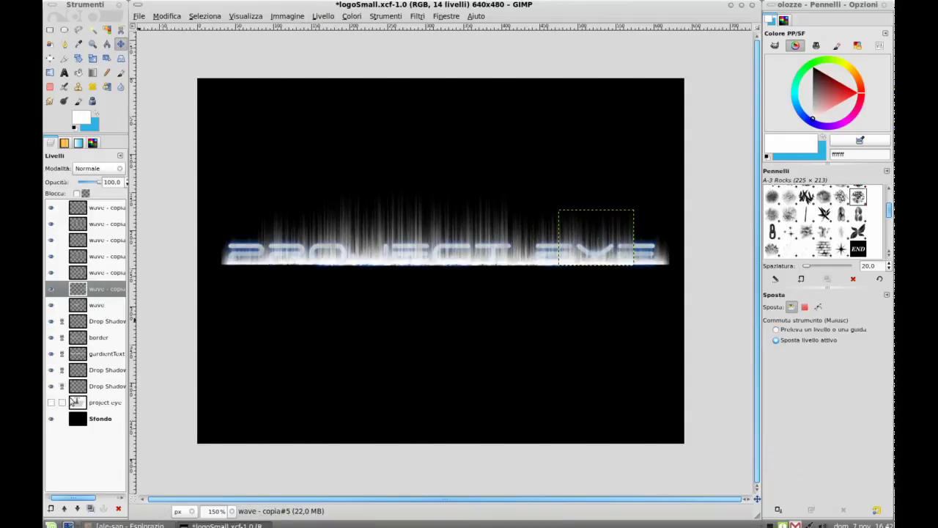
left_click(522, 353, "shift")
left_click(77, 279)
left_click(79, 288)
left_click(81, 304)
left_click(92, 214)
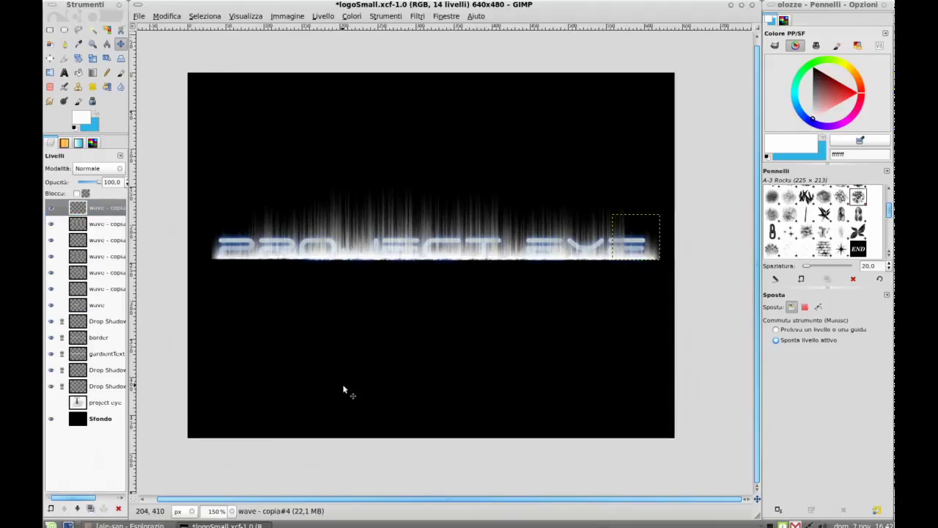
left_click(73, 418)
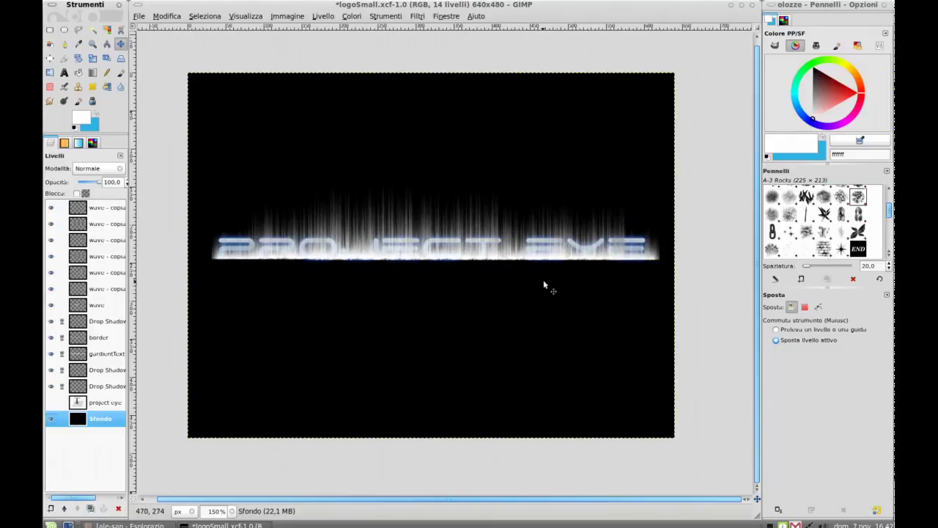
Step: Merge all six wave copies down one after another into the "wave" layer, and toggle its visibility to check it
left_click(92, 207)
left_click(287, 15)
left_click(345, 86)
left_click(323, 16)
left_click(345, 85)
left_click(323, 15)
left_click(345, 86)
left_click(323, 15)
left_click(346, 86)
left_click(323, 15)
left_click(346, 86)
left_click(324, 15)
left_click(345, 86)
left_click(50, 210)
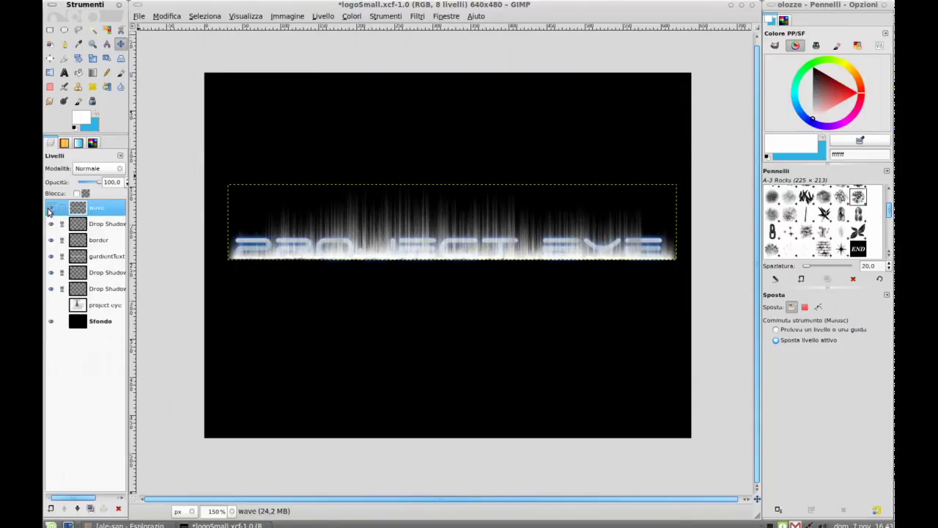
left_click(49, 210)
Step: Duplicate the merged "wave" layer, flip the copy vertically and move it below the original as a mirror image
left_click(90, 508)
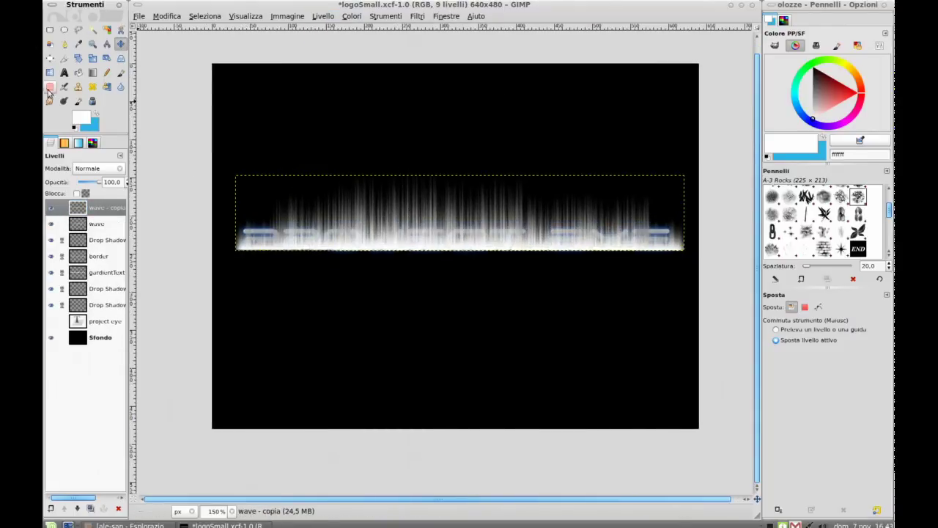
left_click(324, 15)
mouse_move(398, 140)
left_click(557, 151)
left_click_drag(423, 205, 429, 269)
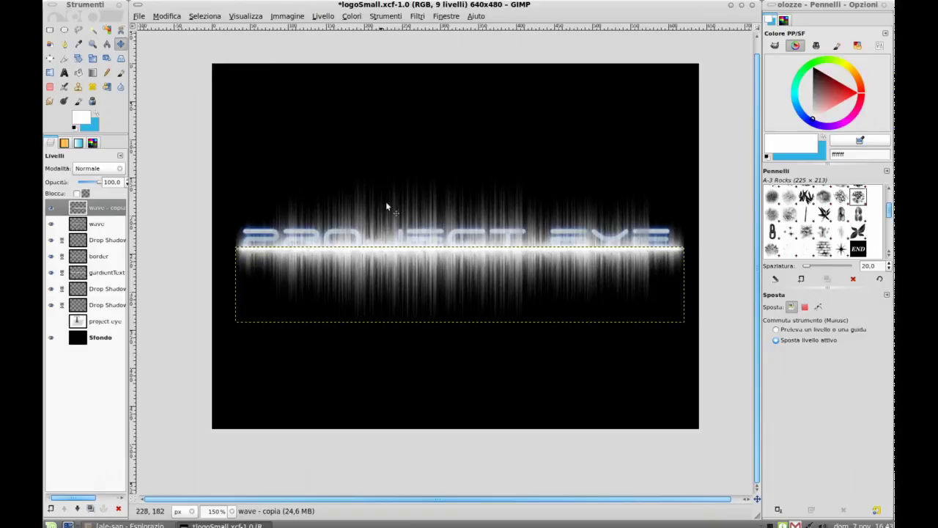
Step: Merge the flipped wave copy down into the "wave" layer
left_click(401, 332, "shift")
left_click(89, 209)
left_click(322, 15)
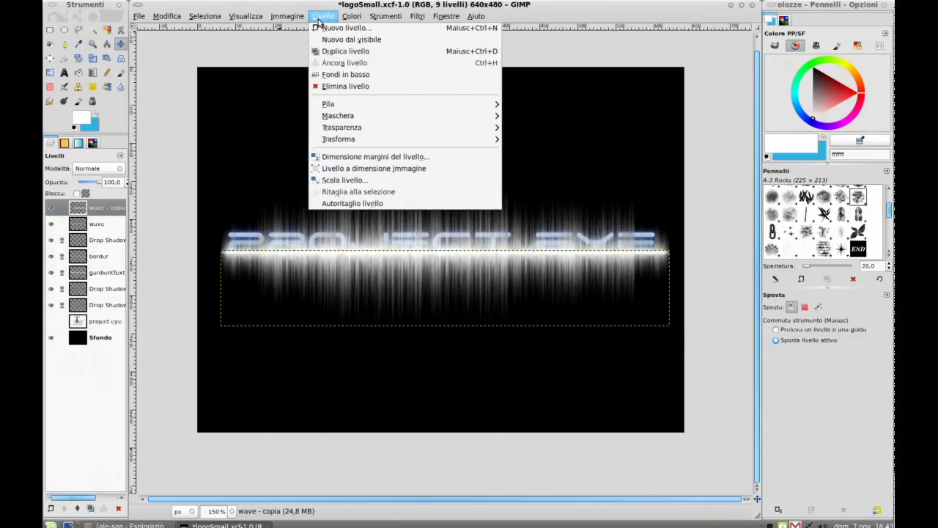
left_click(328, 82)
Step: Scale the "wave" layer to 590 × 160 px with its aspect ratio unlocked, and align its bright centre line with the text's base
left_click(93, 59)
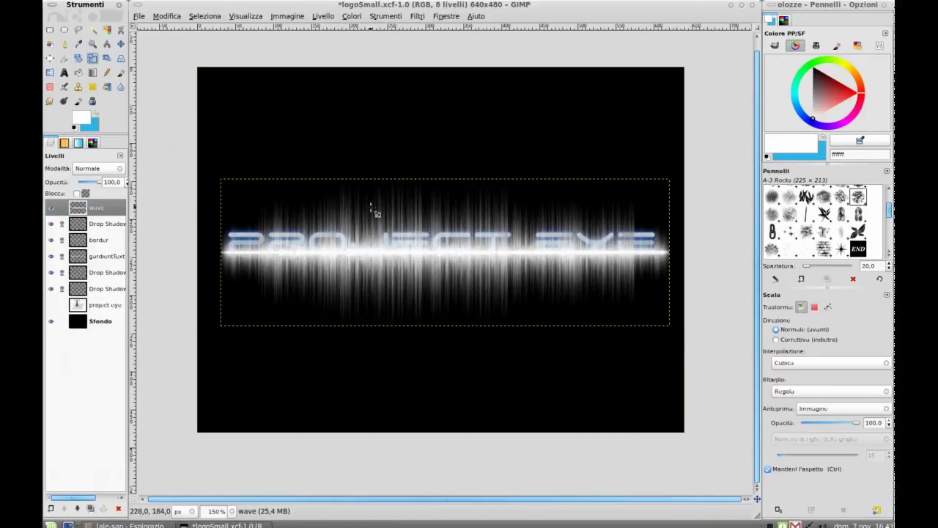
left_click(409, 219)
left_click(189, 59)
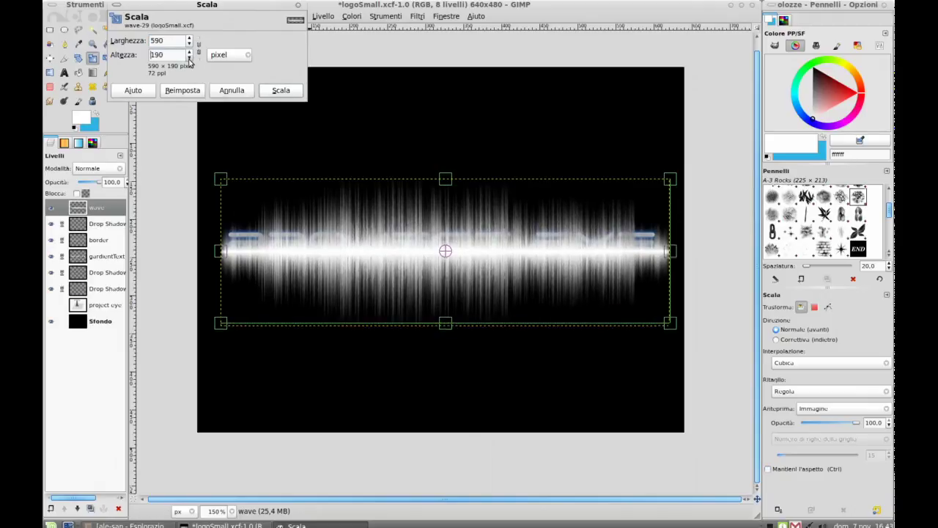
left_click(281, 90)
key("m")
left_click_drag(422, 220, 421, 238)
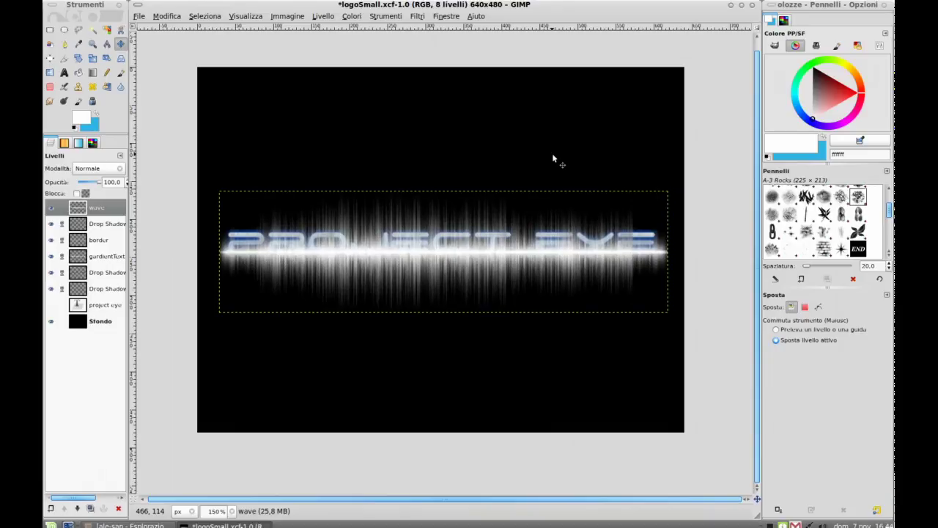
Step: Select the "wave" layer and save the image logoSmall.xcf
left_click(99, 207)
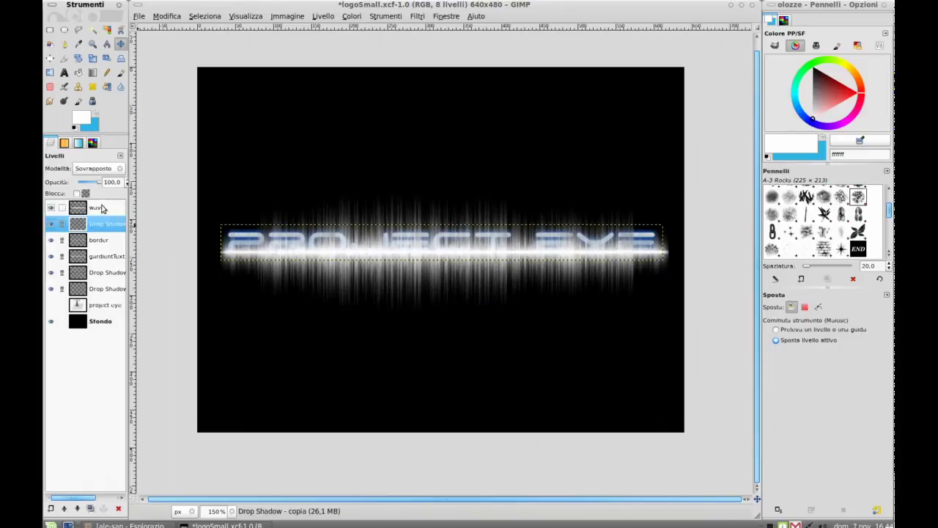
key("ctrl+s")
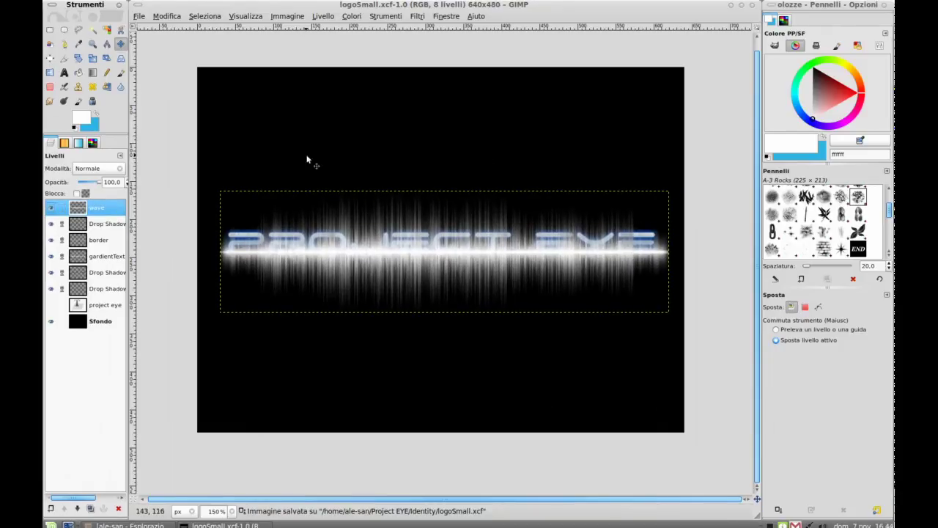
scroll(308, 159, "left", 1)
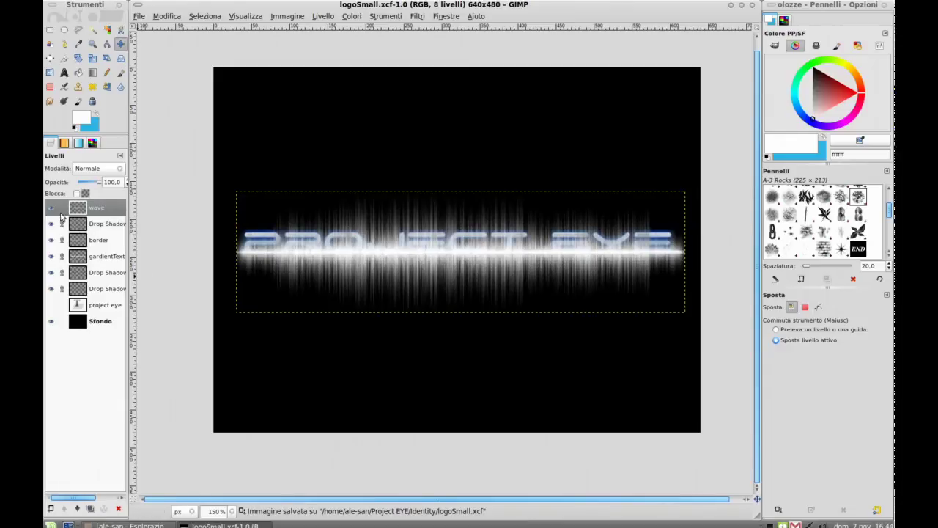
Step: Colorize the "wave" layer blue with hue 212, saturation 44 and lightness 10
left_click(418, 16)
mouse_move(351, 16)
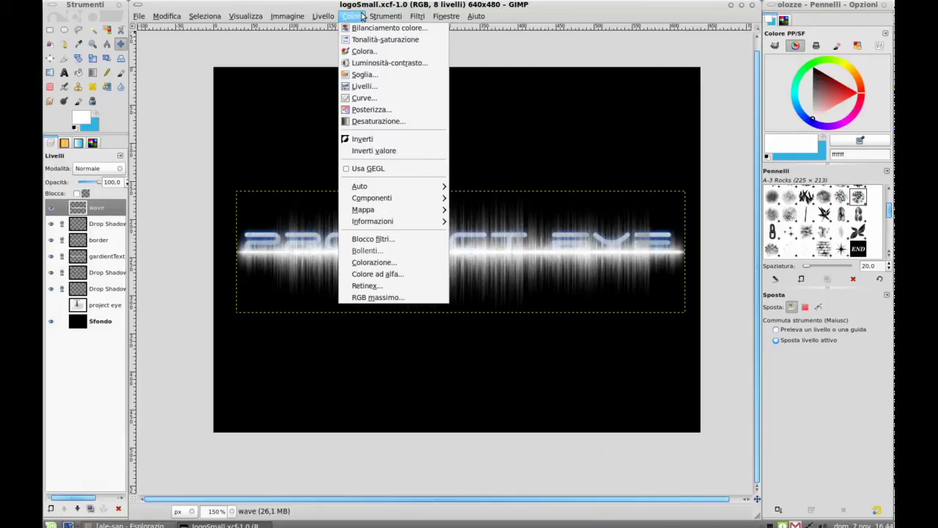
left_click(364, 51)
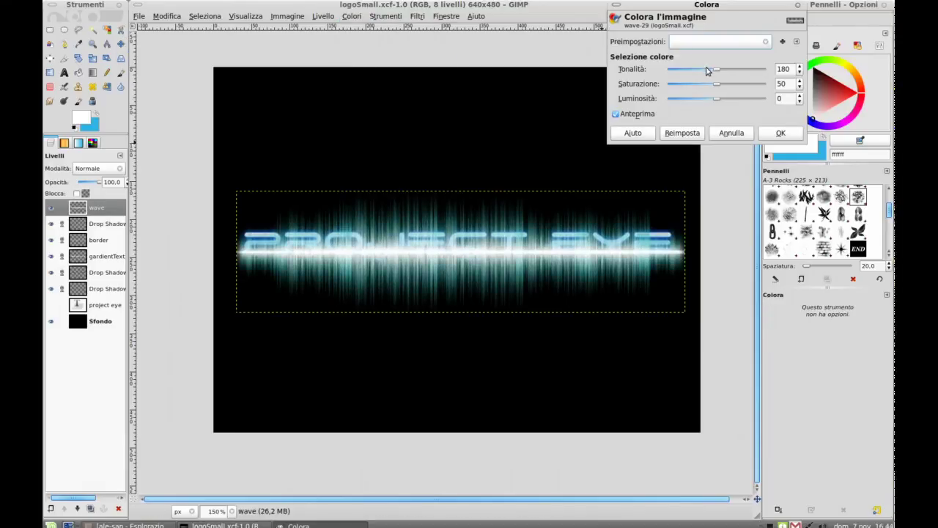
left_click_drag(716, 73, 723, 72)
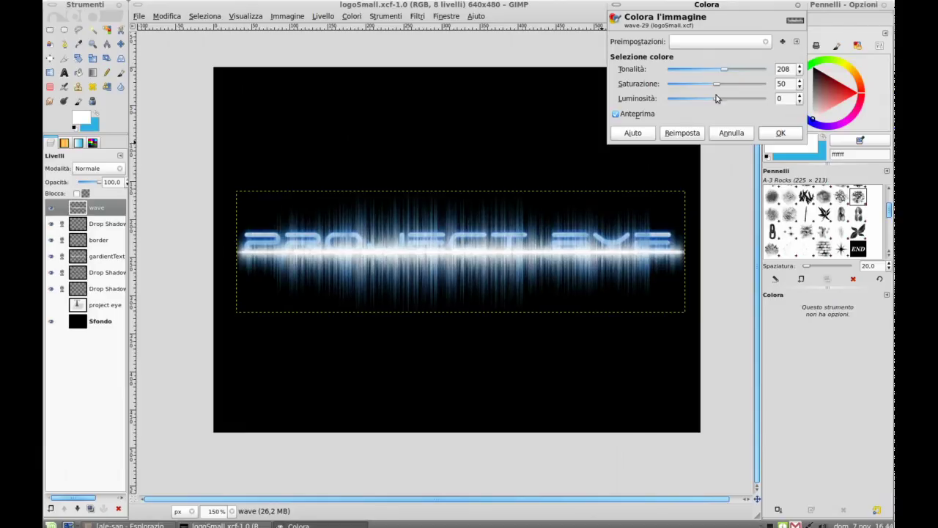
mouse_move(717, 87)
left_mouse_down()
mouse_move(706, 97)
mouse_move(722, 102)
left_mouse_up()
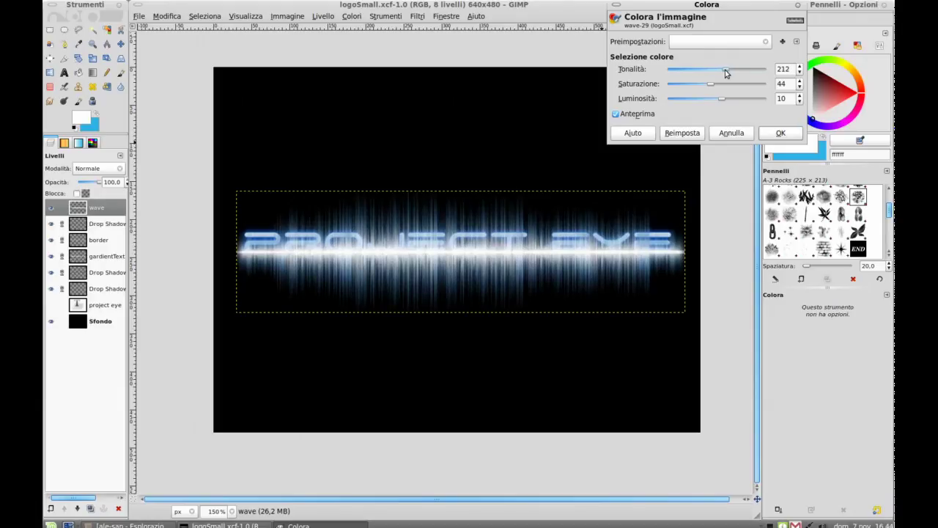
left_click(782, 134)
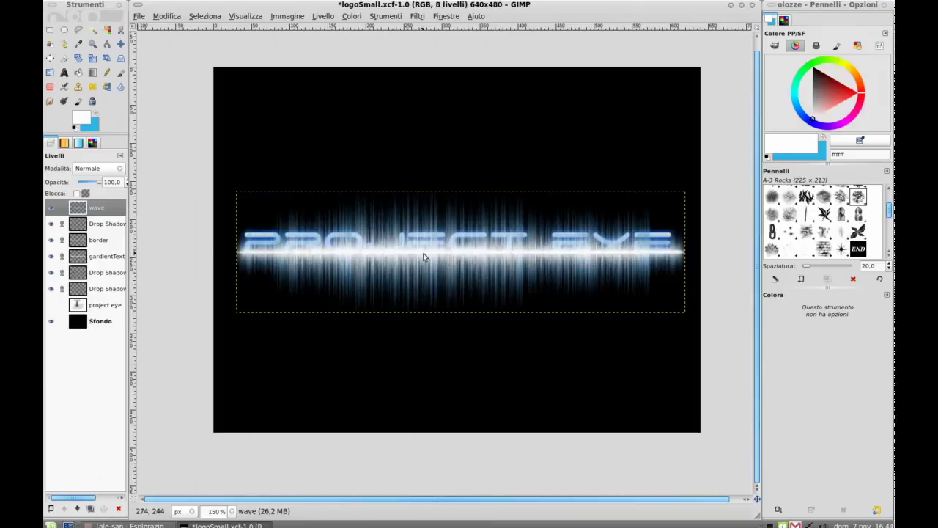
Step: Move the "wave" layer beneath all text and glow layers, and duplicate it with the copy at the top of the layer stack
left_click_drag(78, 211, 78, 300)
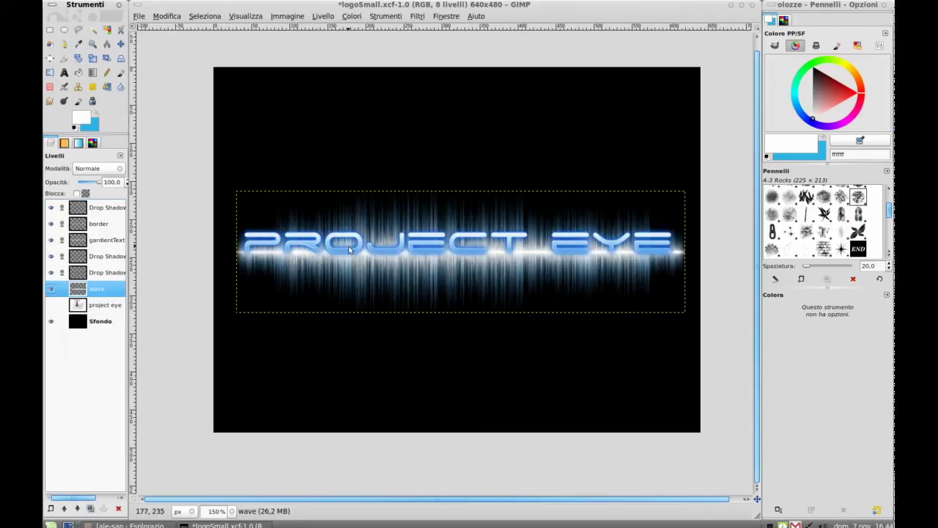
key("m")
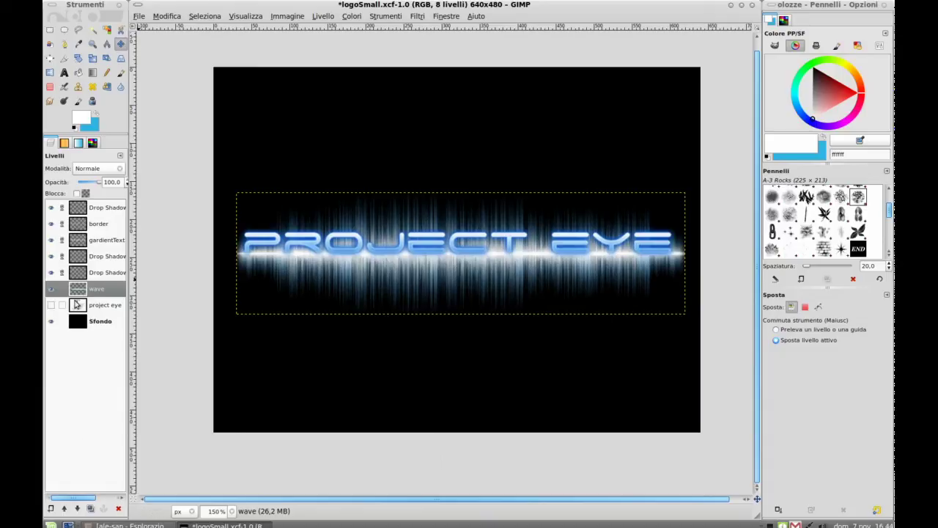
left_click(90, 508)
left_click_drag(74, 292, 81, 207)
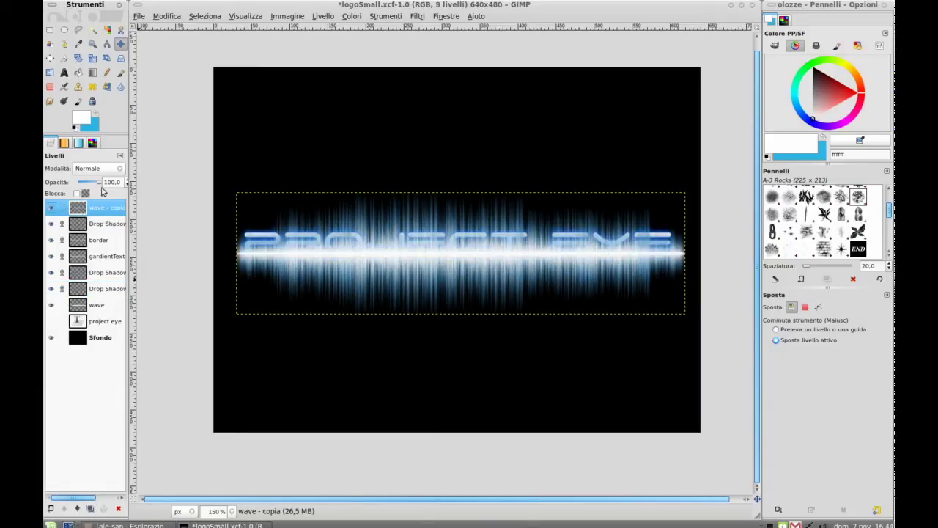
Step: Set the blending mode of the topmost wave copy to Schermo (Screen)
left_click(94, 168)
left_click(92, 170)
scroll(93, 170, "down", 3)
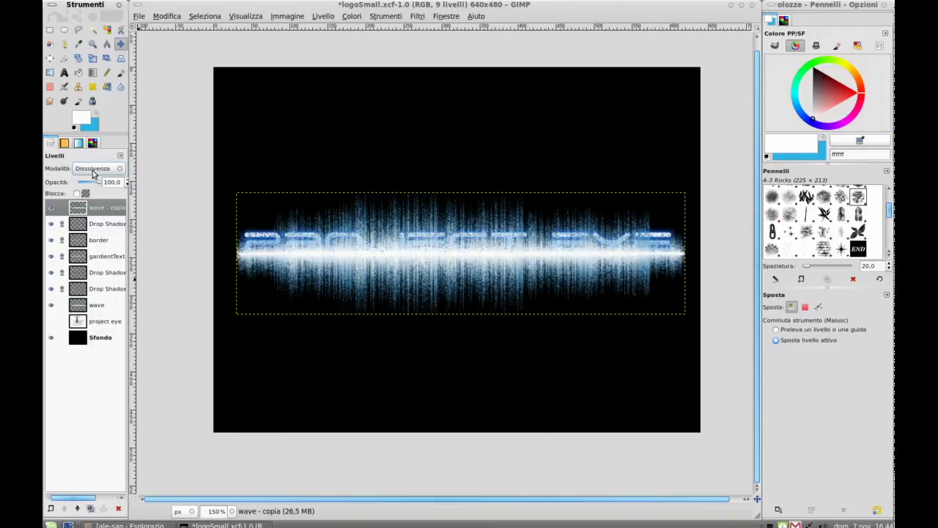
scroll(92, 170, "down", 3)
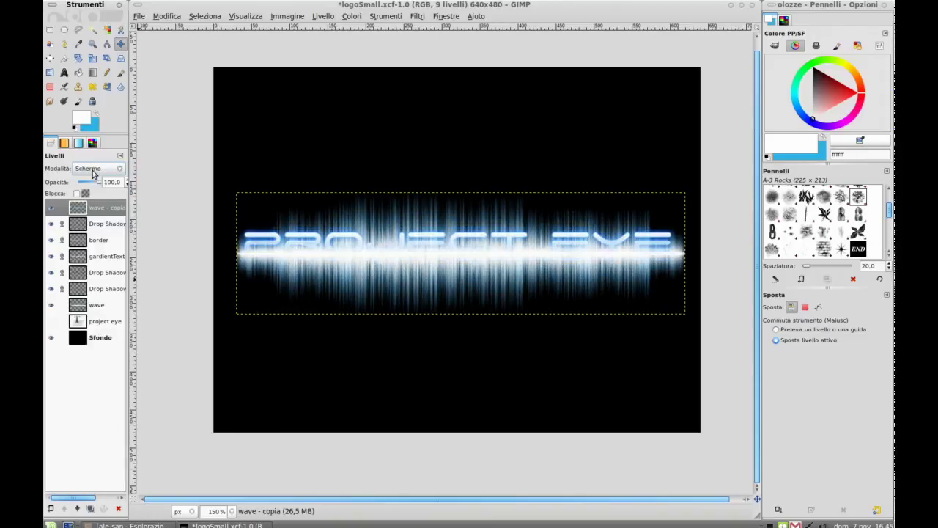
scroll(93, 172, "down", 1)
Step: Scale the topmost wave copy to a height of about 100 px, keeping its width at 590 px
left_click(92, 61)
left_click(430, 258)
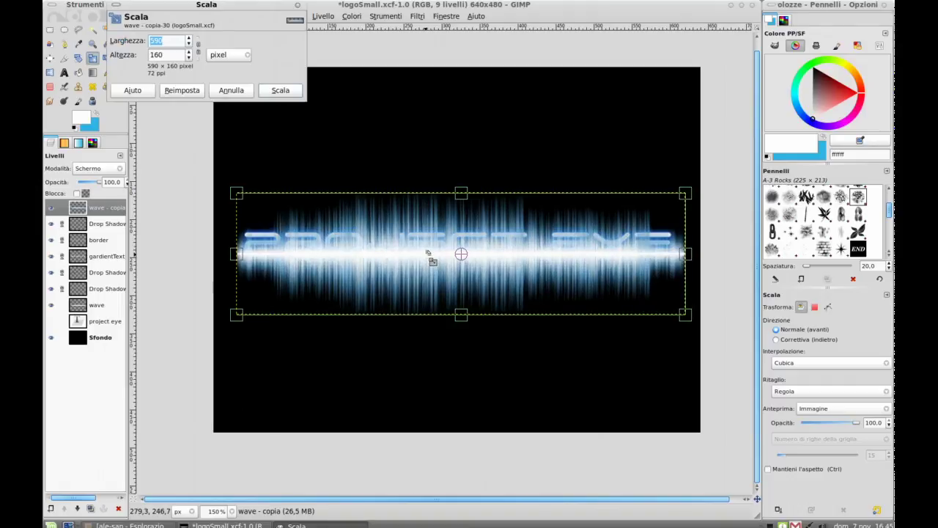
scroll(189, 56, "up", 12)
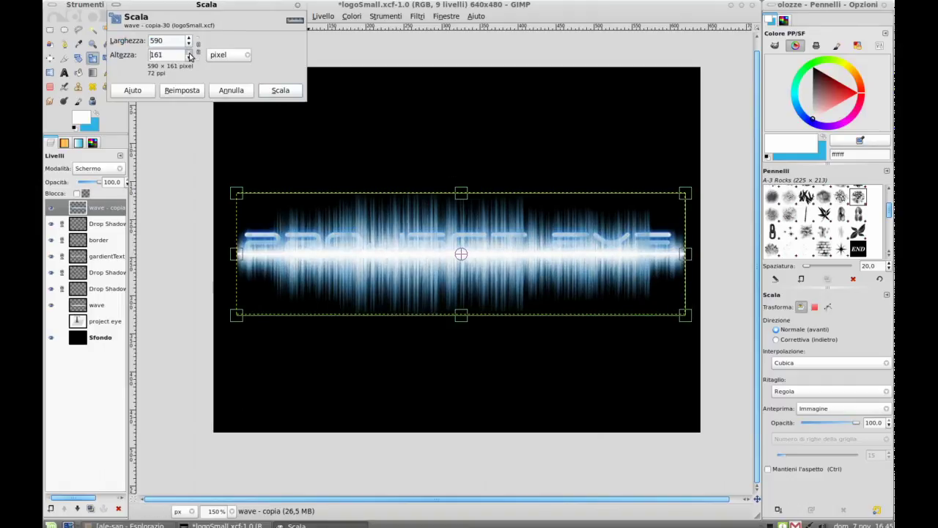
scroll(188, 57, "down", 20)
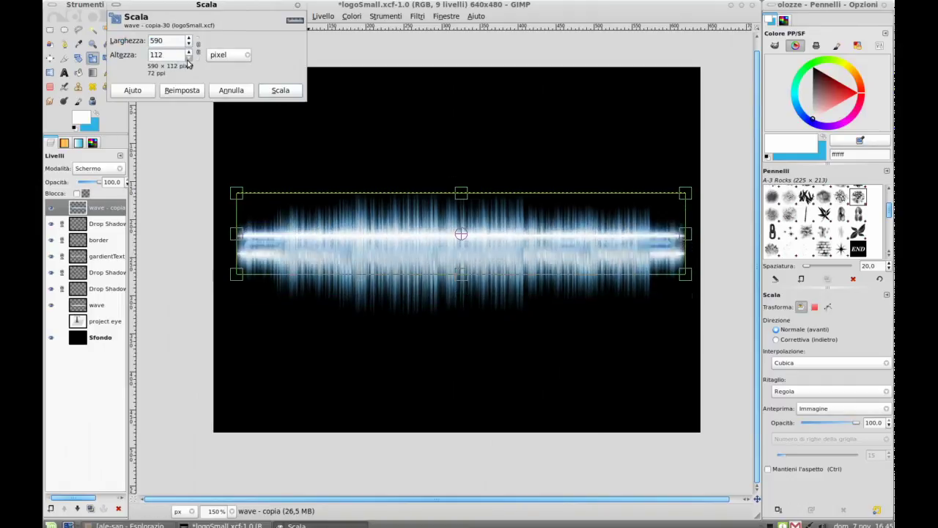
scroll(187, 63, "down", 7)
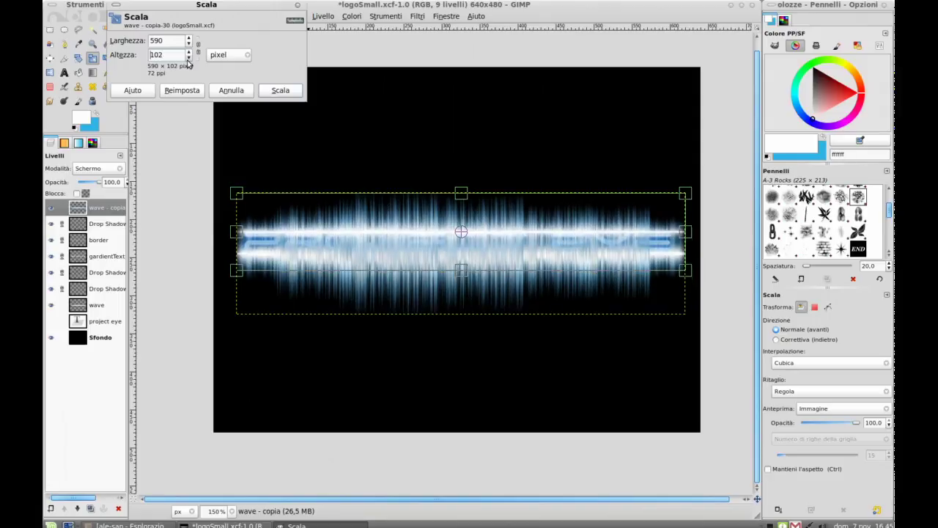
left_click(277, 91)
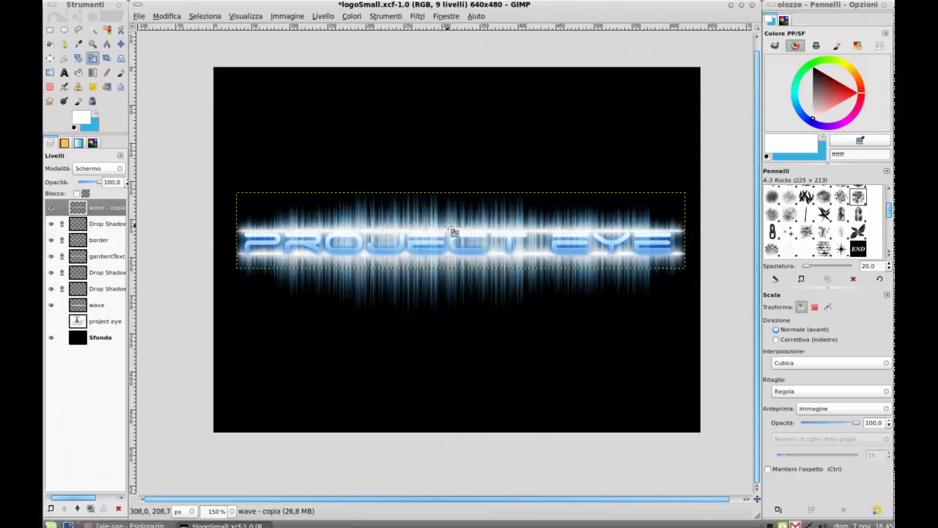
Step: Move the scaled wave copy down so its bright centre line overlaps the original wave's, and select the Sfondo layer
key("m")
left_click_drag(440, 228, 440, 255)
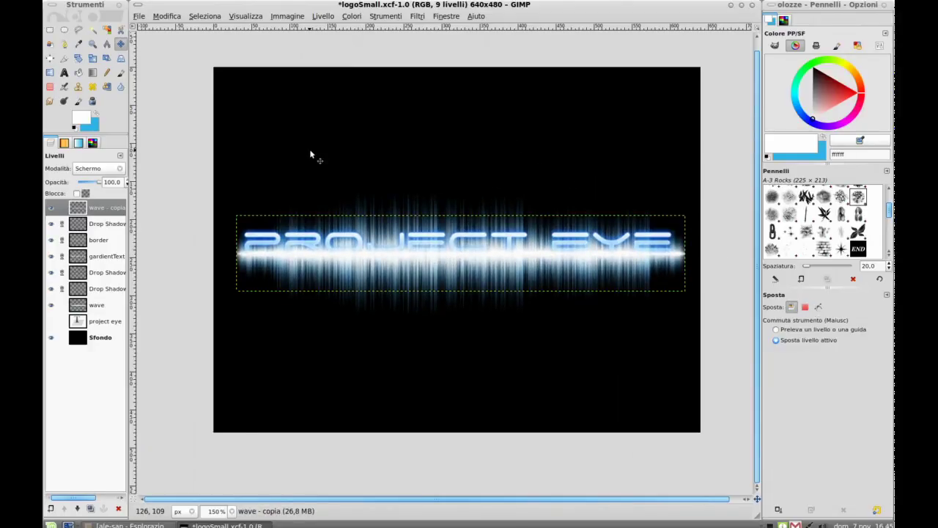
scroll(300, 160, "left", 1)
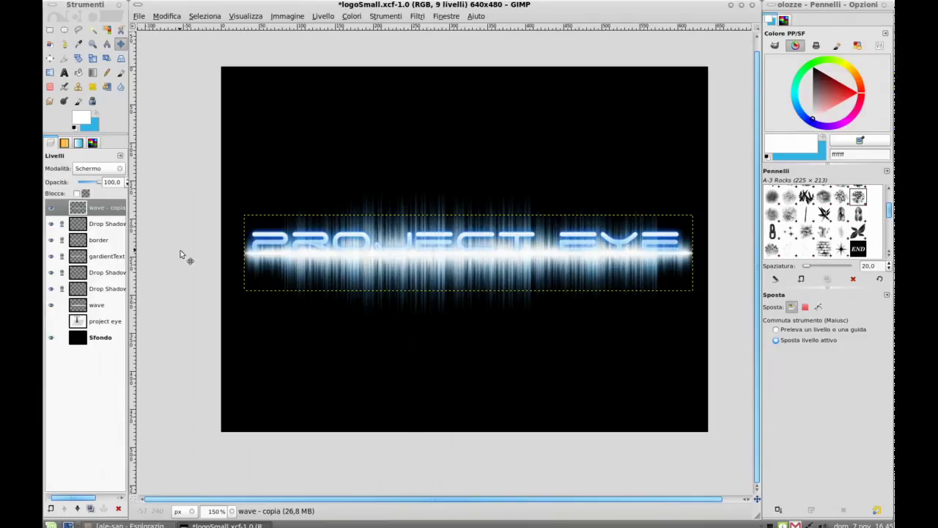
left_click(93, 341)
scroll(350, 356, "up", 1)
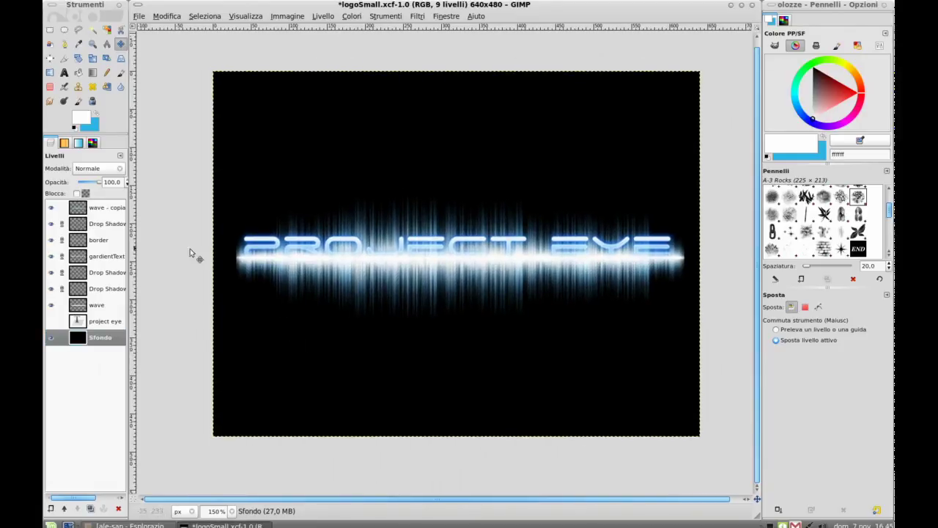
Step: Set the topmost wave copy's opacity to 82.2, and save the image with the Sfondo layer selected
left_click(87, 210)
left_click_drag(114, 180, 94, 188)
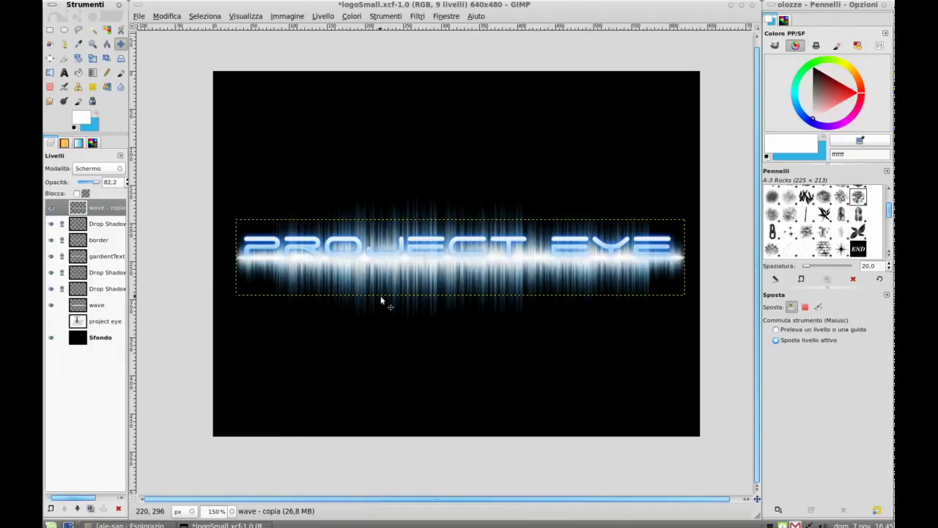
left_click(92, 339)
scroll(389, 351, "right", 2)
left_click_drag(389, 351, 412, 355)
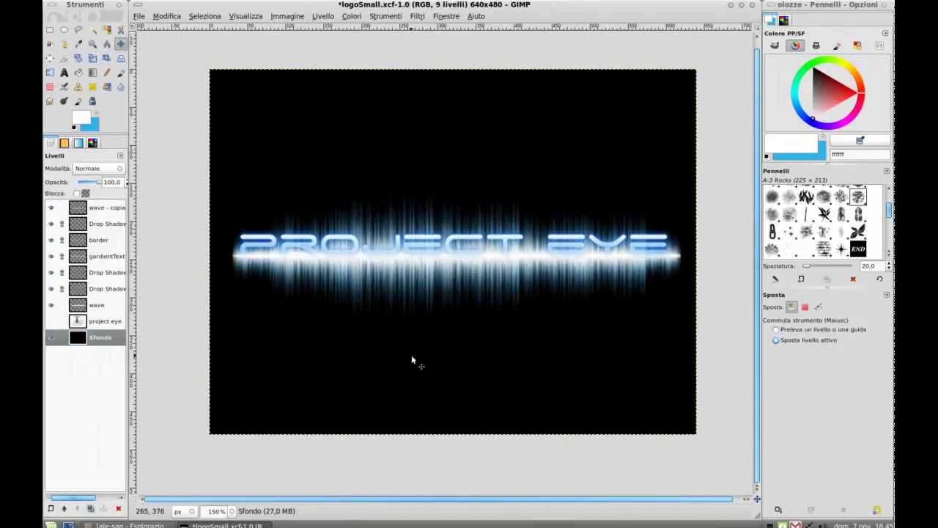
key("ctrl+s")
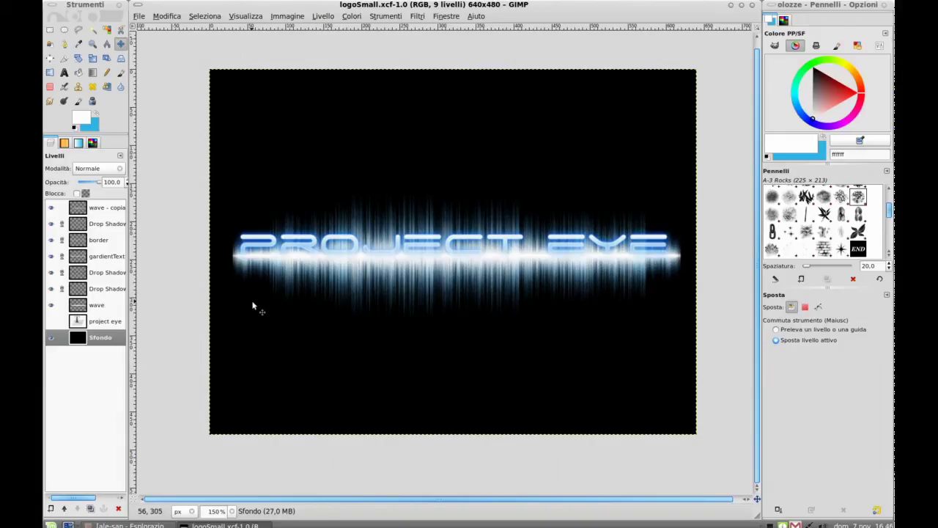
Step: Add the text "thank you" in white 60 px Space Age and place it horizontally centred below the wave
left_click(64, 72)
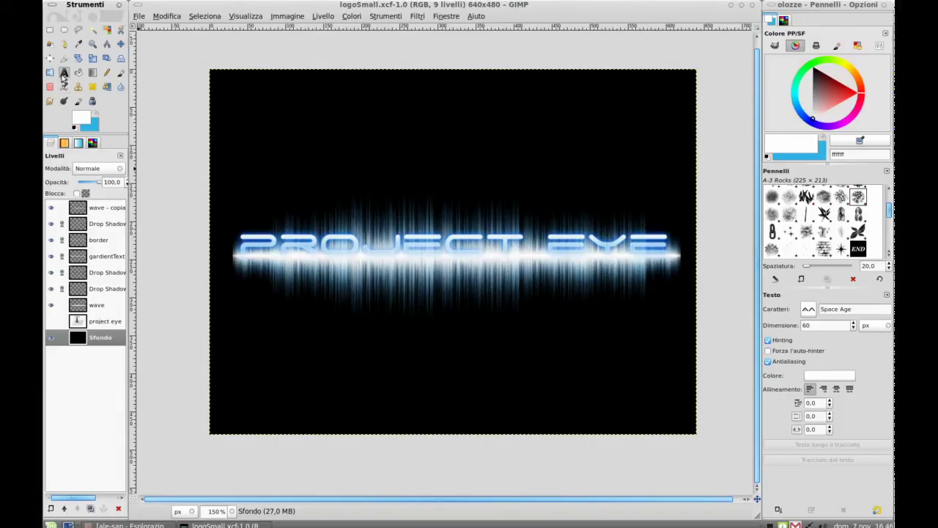
left_click(360, 387)
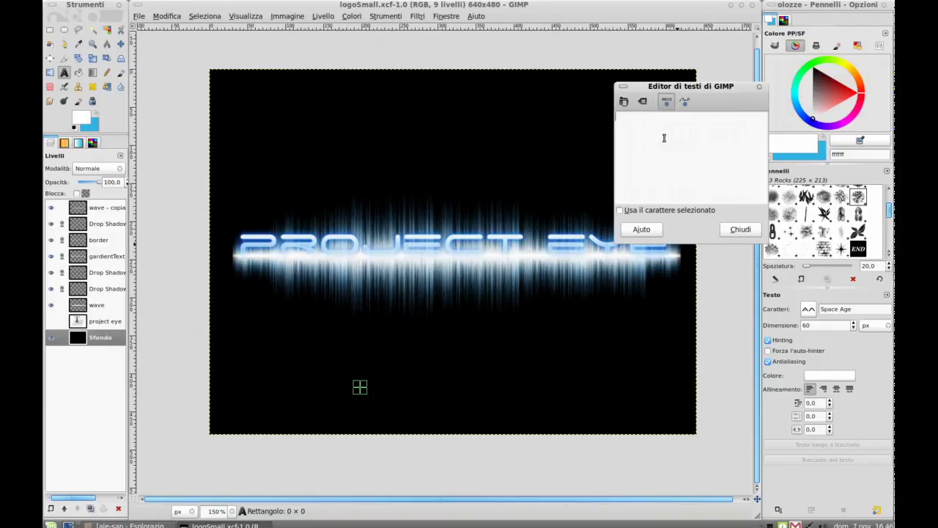
type("than")
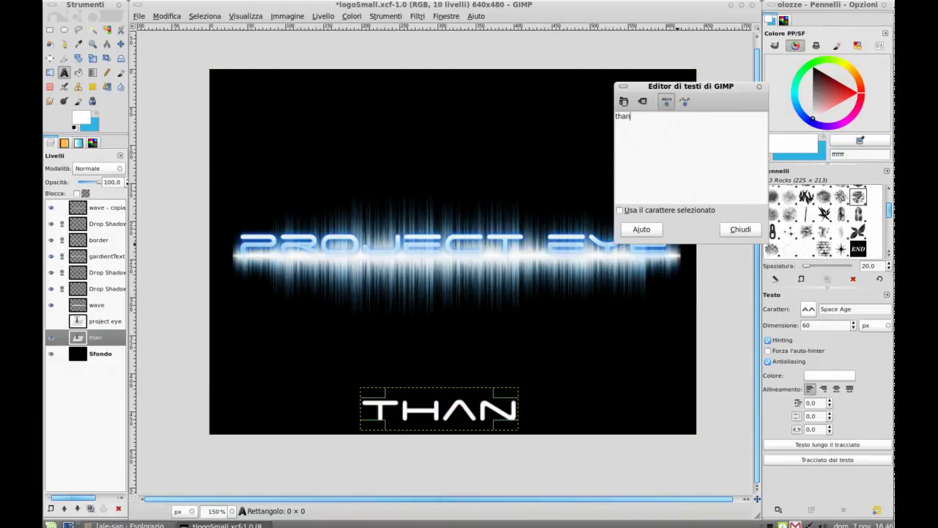
type("k you")
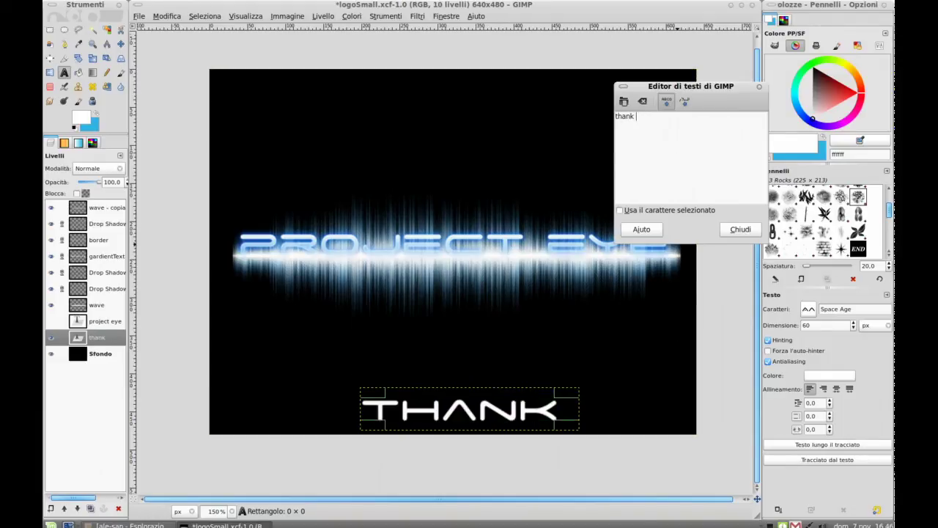
left_click(740, 229)
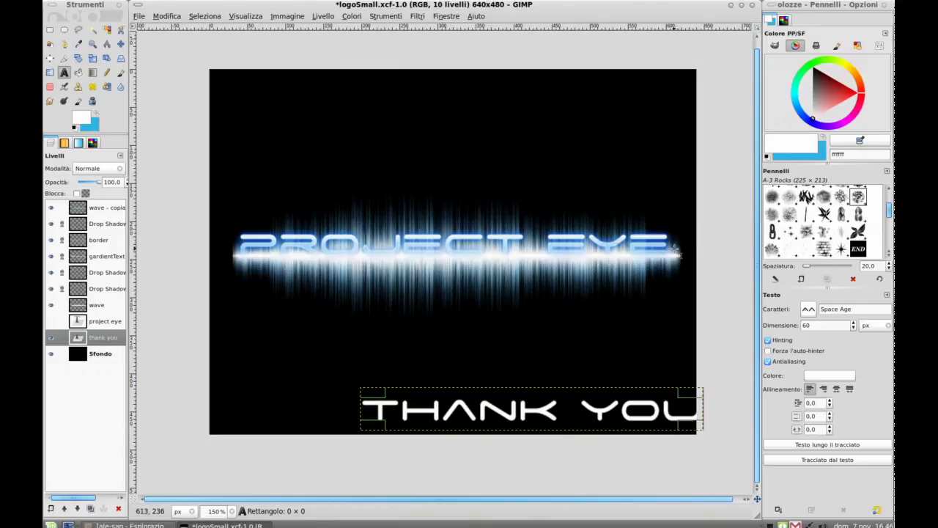
key("m")
left_click_drag(598, 413, 606, 335)
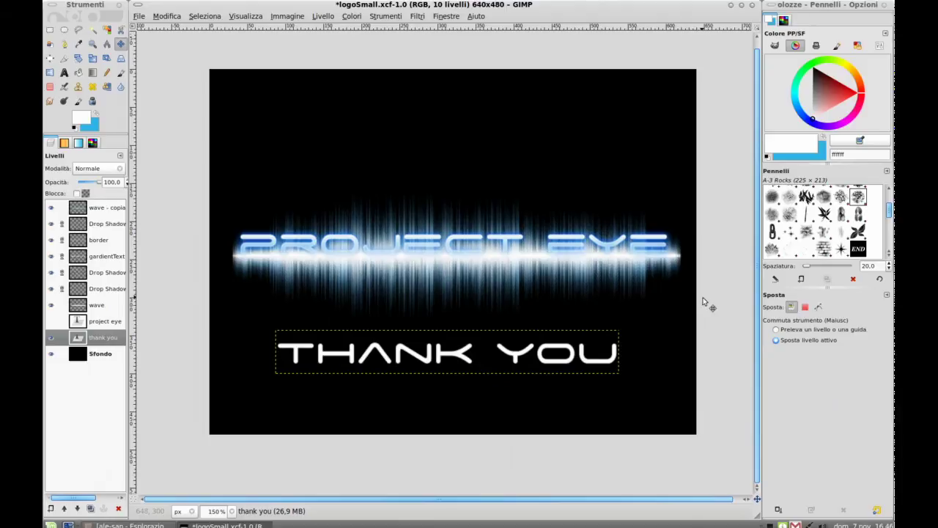